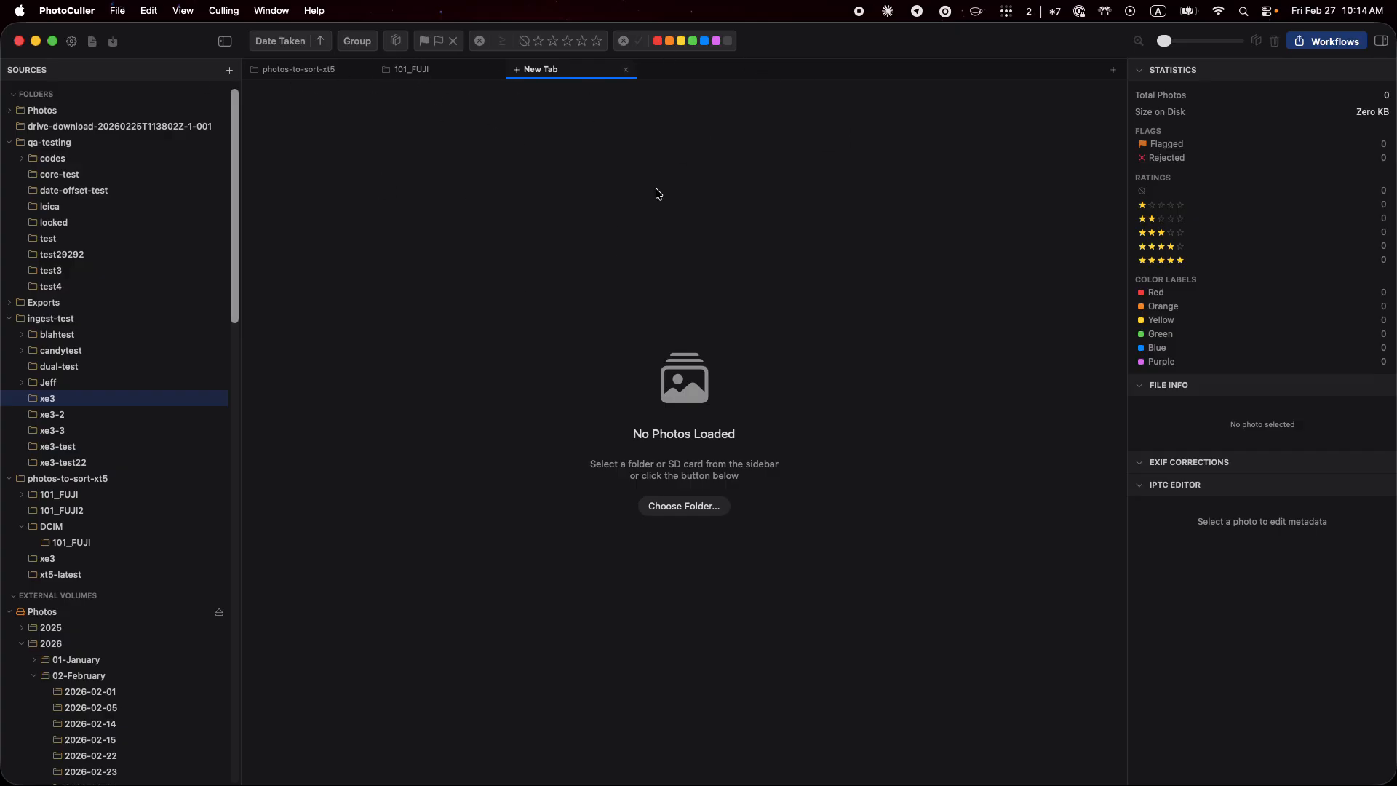
# Step: Cycle through the open folder tabs, check 101_FUJI, and return to the empty new tab
pyautogui.press('super+t')
pyautogui.hotkey('ctrl', 'Tab')
pyautogui.hotkey('ctrl', 'shift', 'Tab')
pyautogui.hotkey('ctrl', 'shift', 'Tab')
pyautogui.hotkey('ctrl', 'Tab')
pyautogui.hotkey('ctrl', 'shift', 'Tab')
pyautogui.hotkey('ctrl', 'Tab')
pyautogui.hotkey('ctrl', 'shift', 'Tab')
pyautogui.hotkey('ctrl', 'Tab')
pyautogui.click(757, 70)
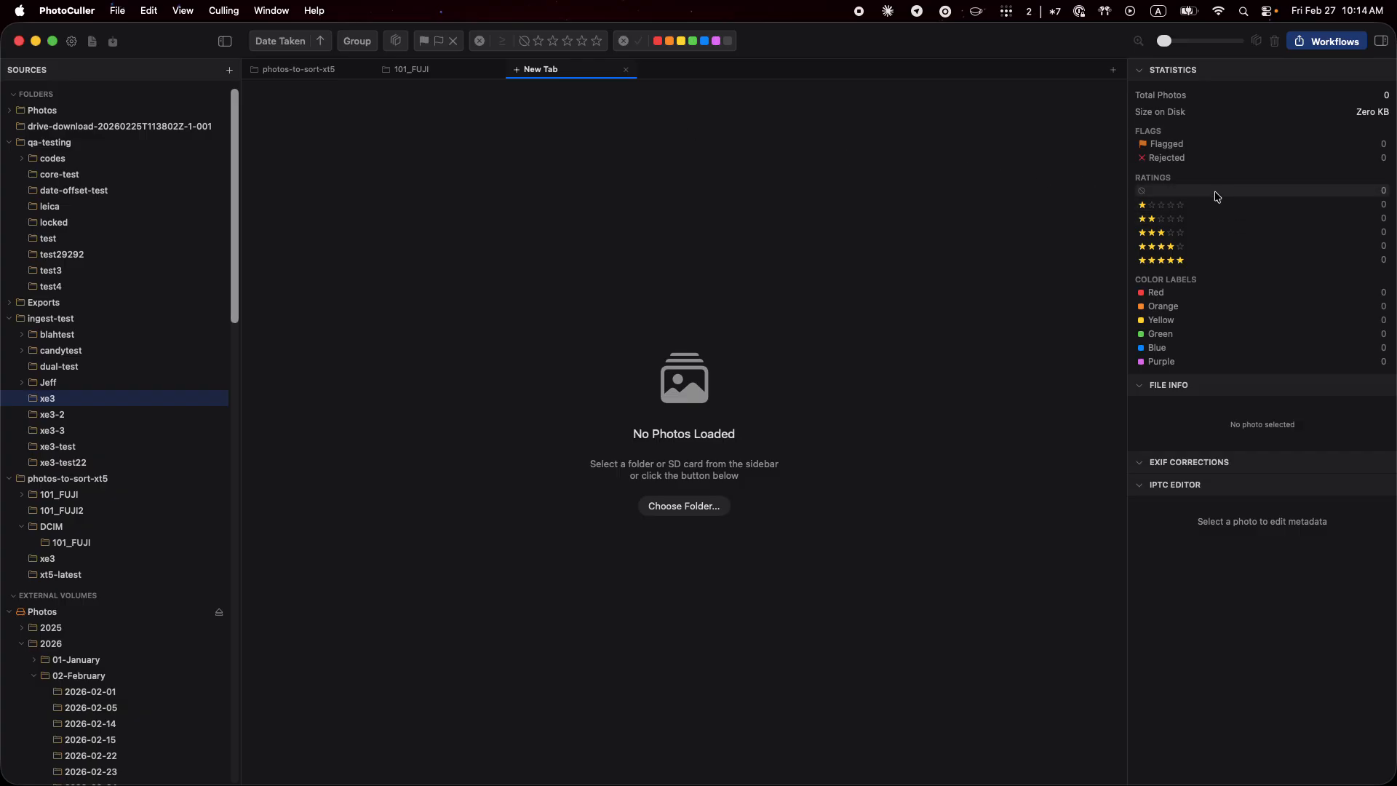
pyautogui.click(424, 77)
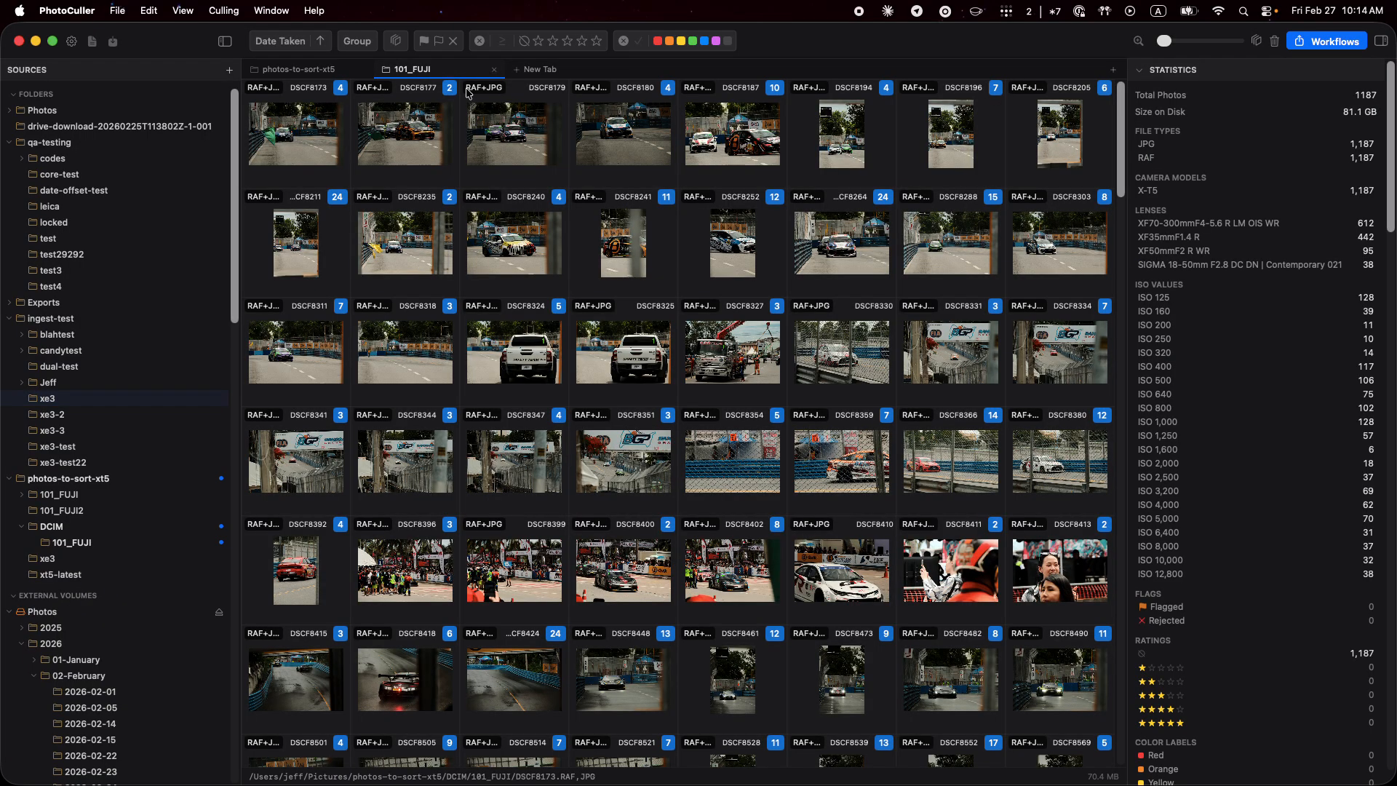
pyautogui.click(539, 71)
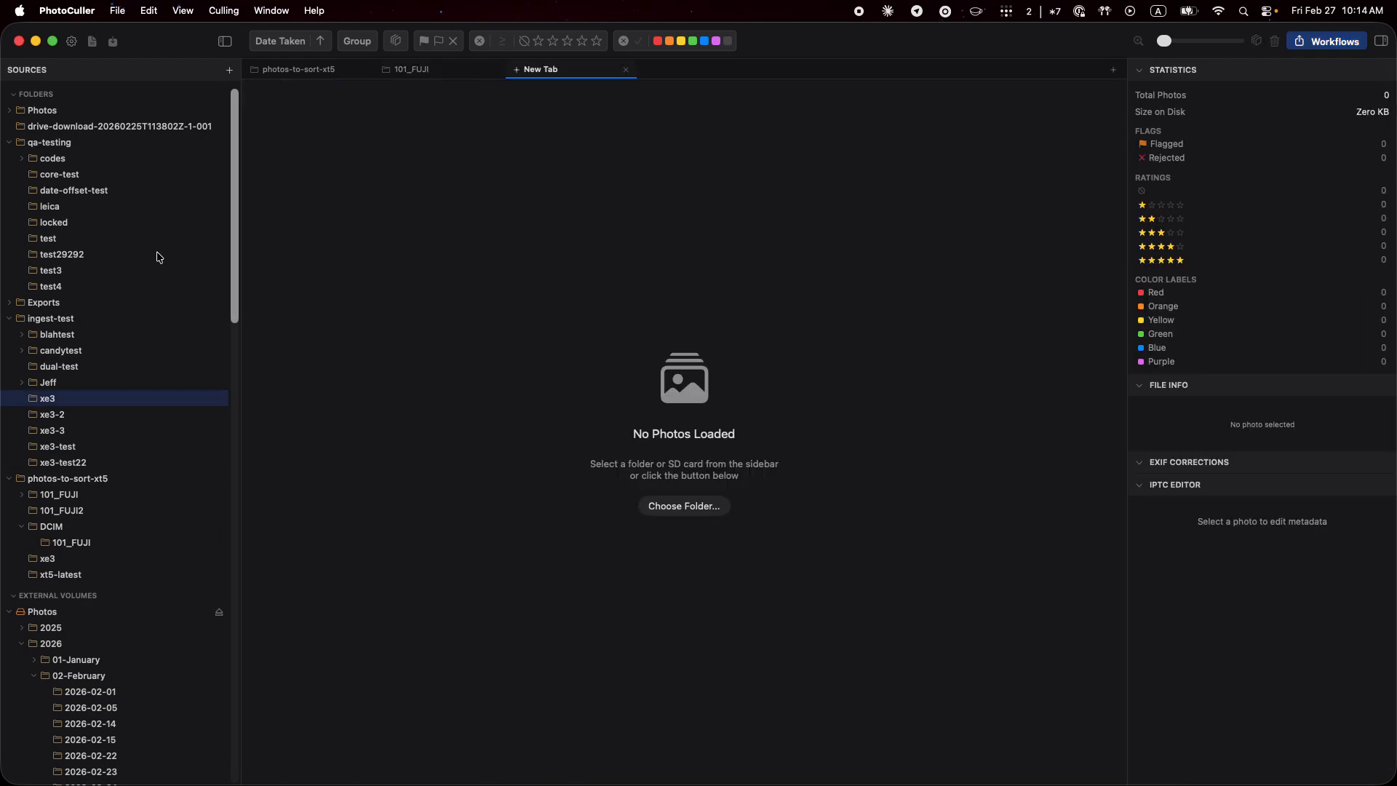
# Step: Load the xe3 folder under ingest-test into the empty tab and remove the star rating from photo xe3-DSCF3664
pyautogui.click(72, 400)
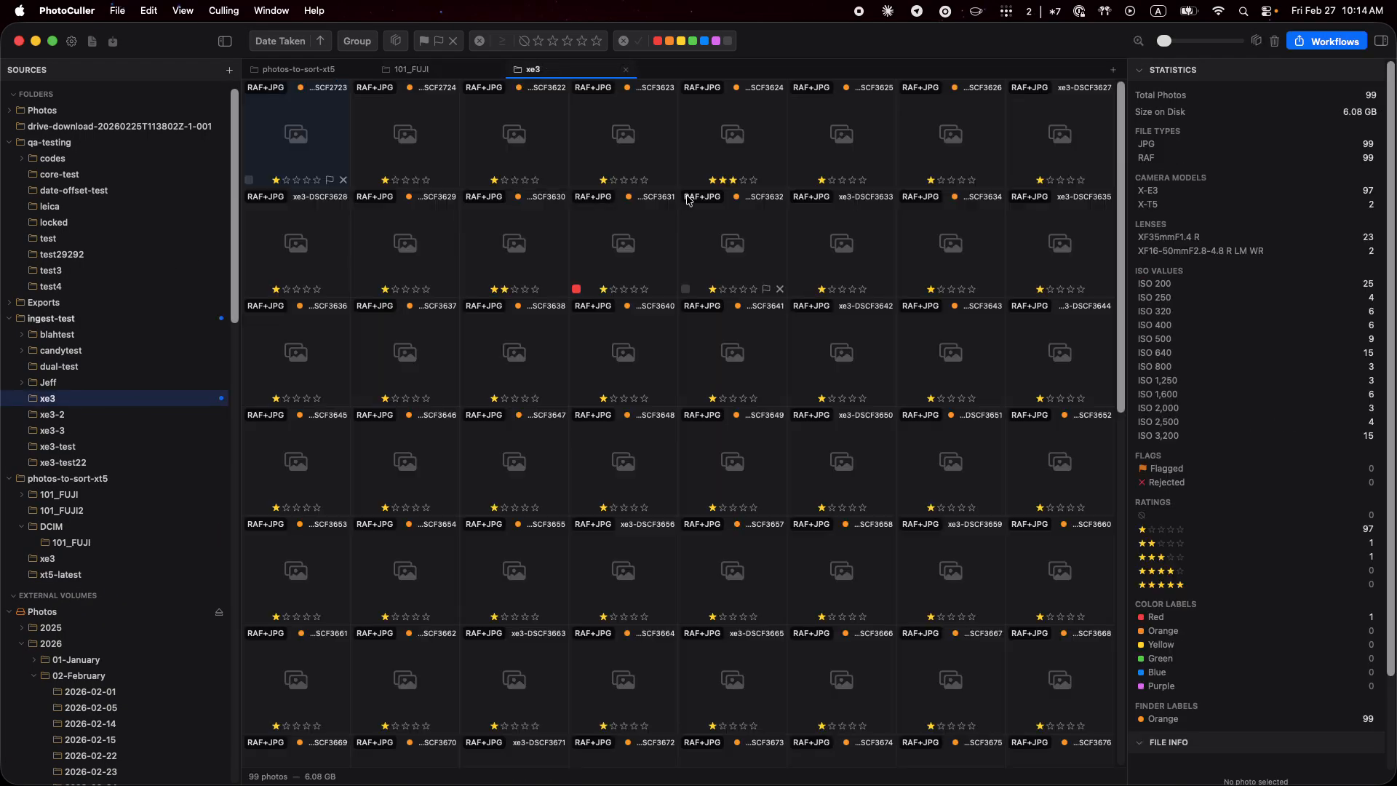
pyautogui.click(646, 238)
pyautogui.scroll(-5, 648, 291)
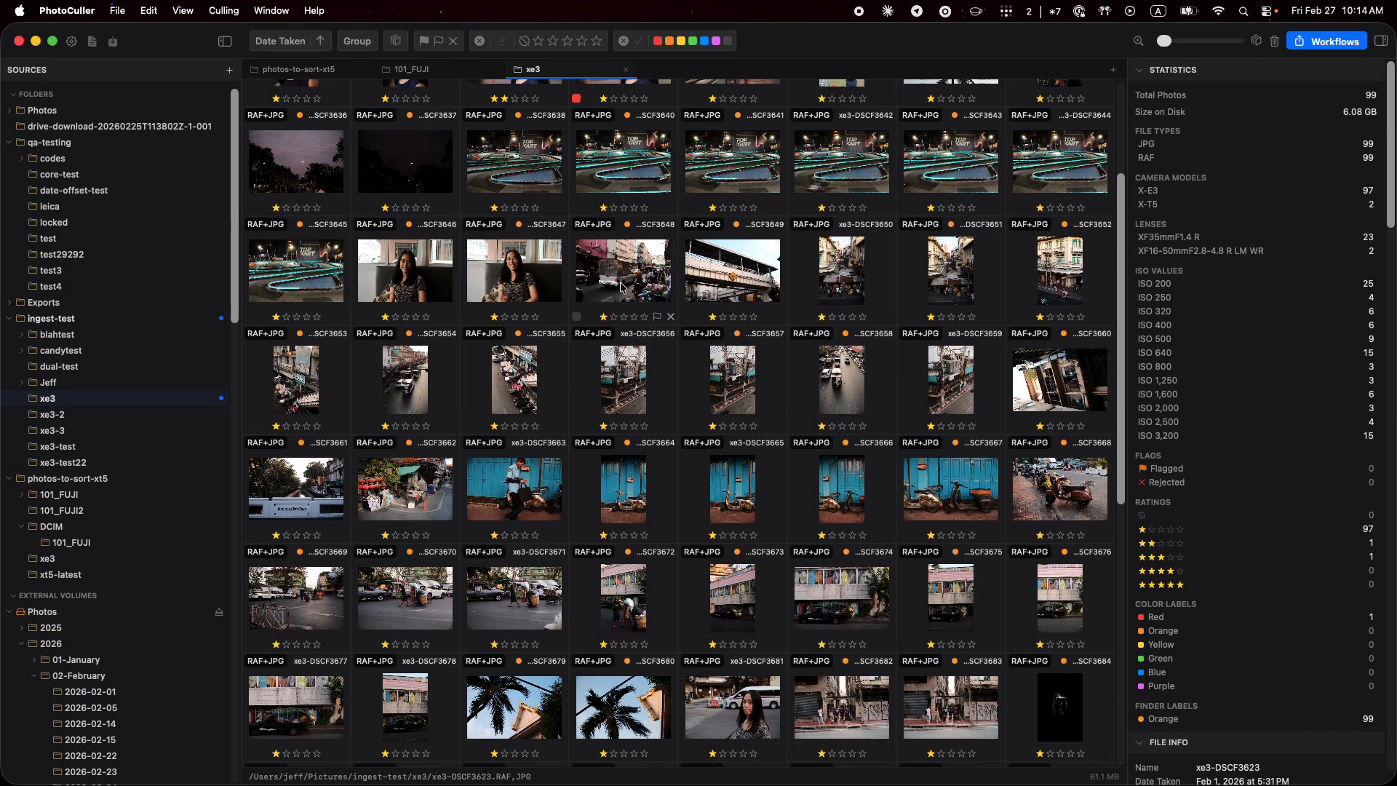
pyautogui.click(649, 353)
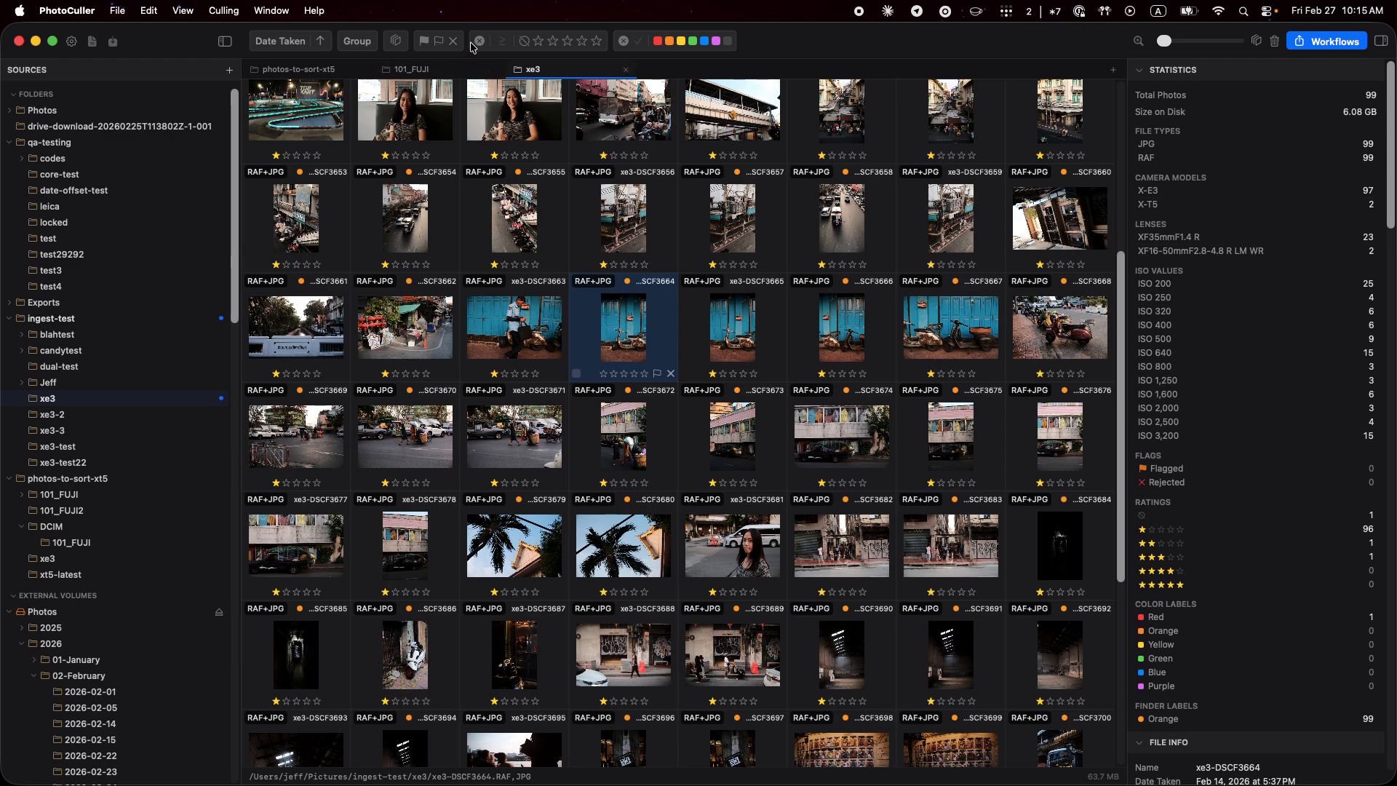
# Step: Filter the xe3 folder to unrated photos, toggle the green label between excluded and included, and clear all filters
pyautogui.click(524, 43)
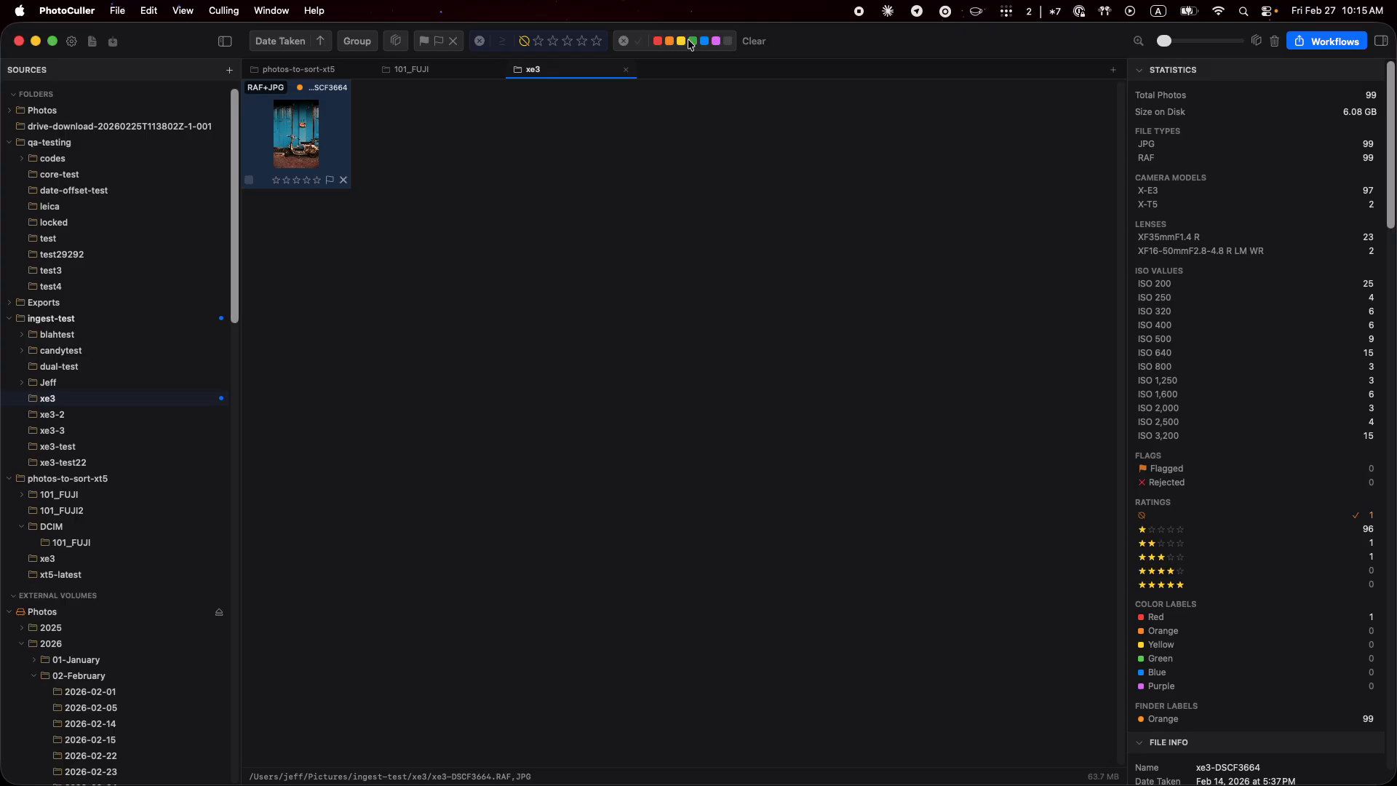
pyautogui.click(690, 43)
pyautogui.click(640, 45)
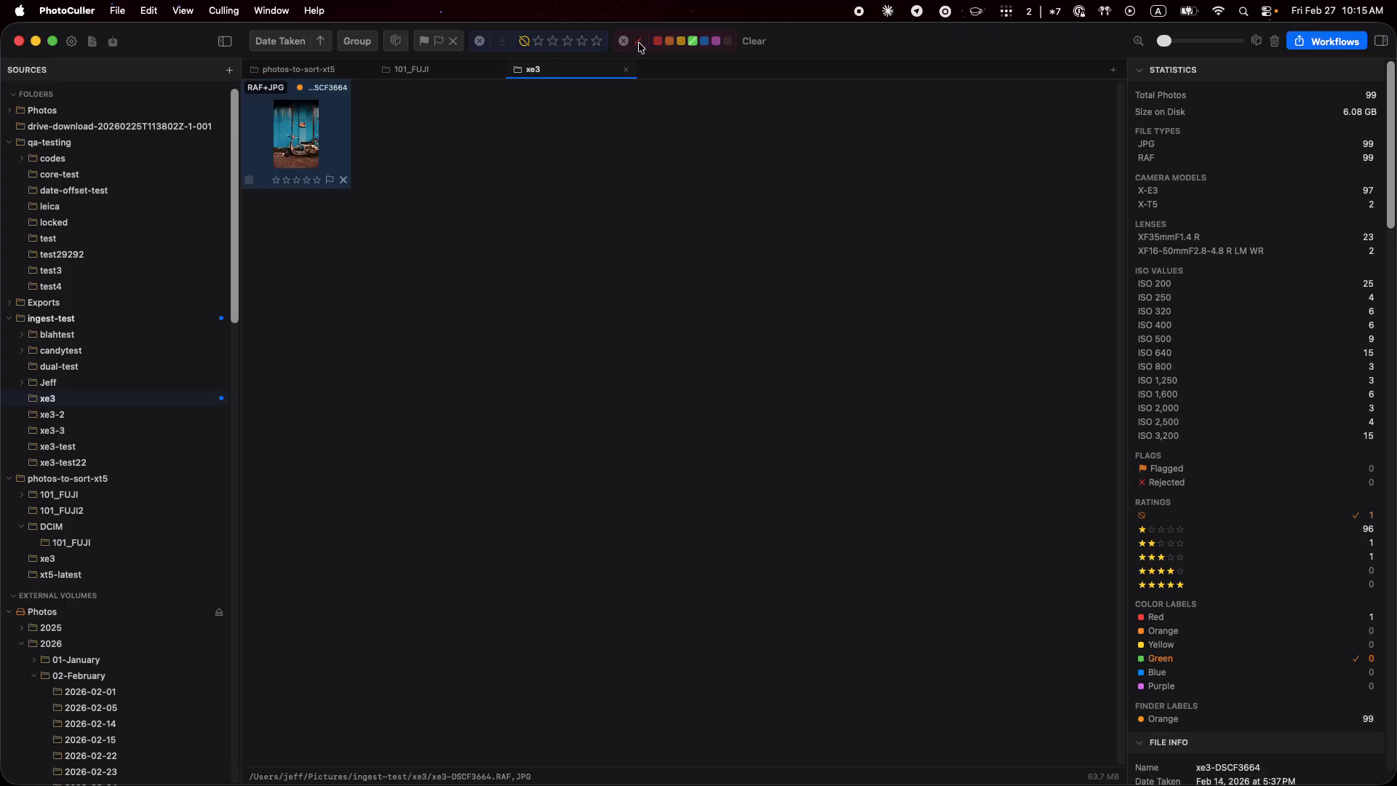
pyautogui.click(641, 45)
pyautogui.click(642, 45)
pyautogui.click(642, 45)
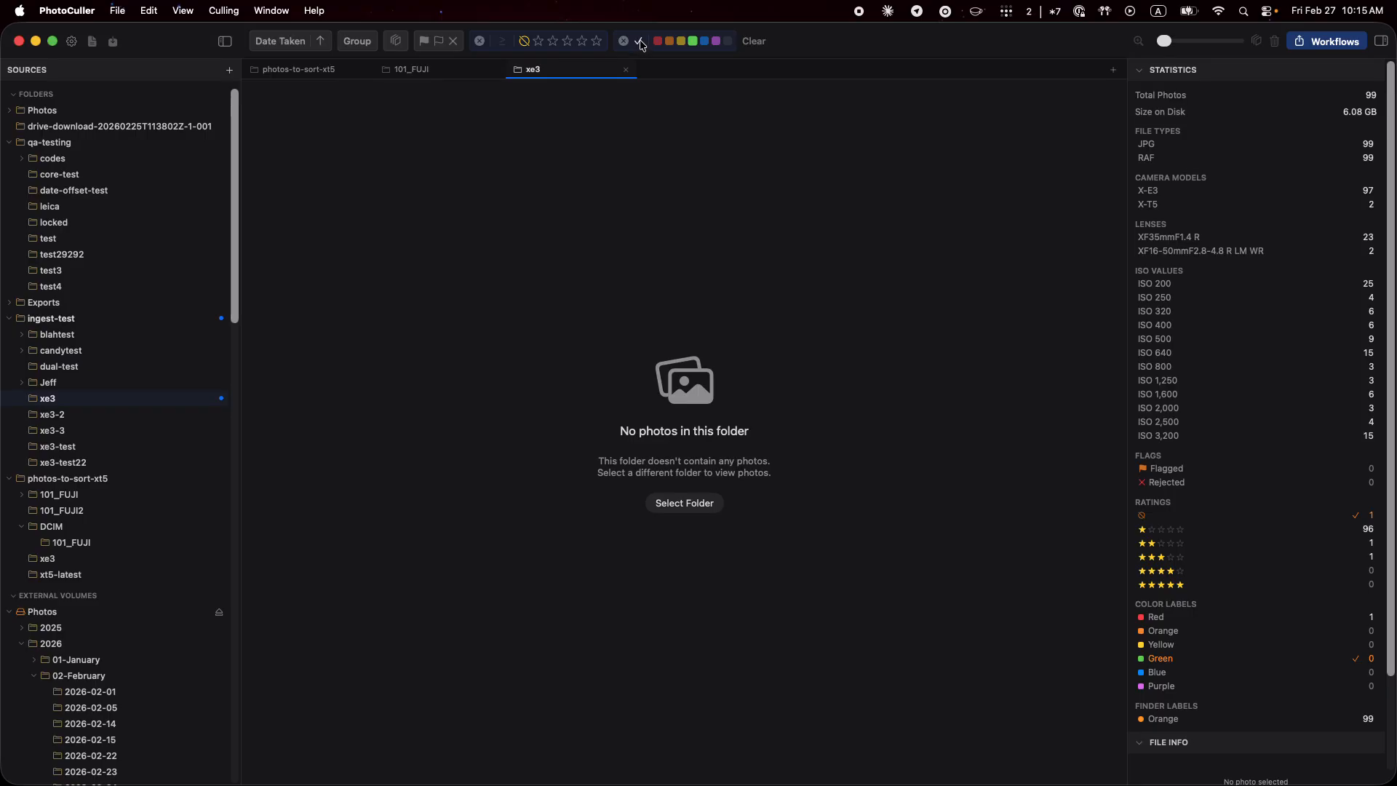
pyautogui.click(755, 42)
pyautogui.scroll(-10, 716, 321)
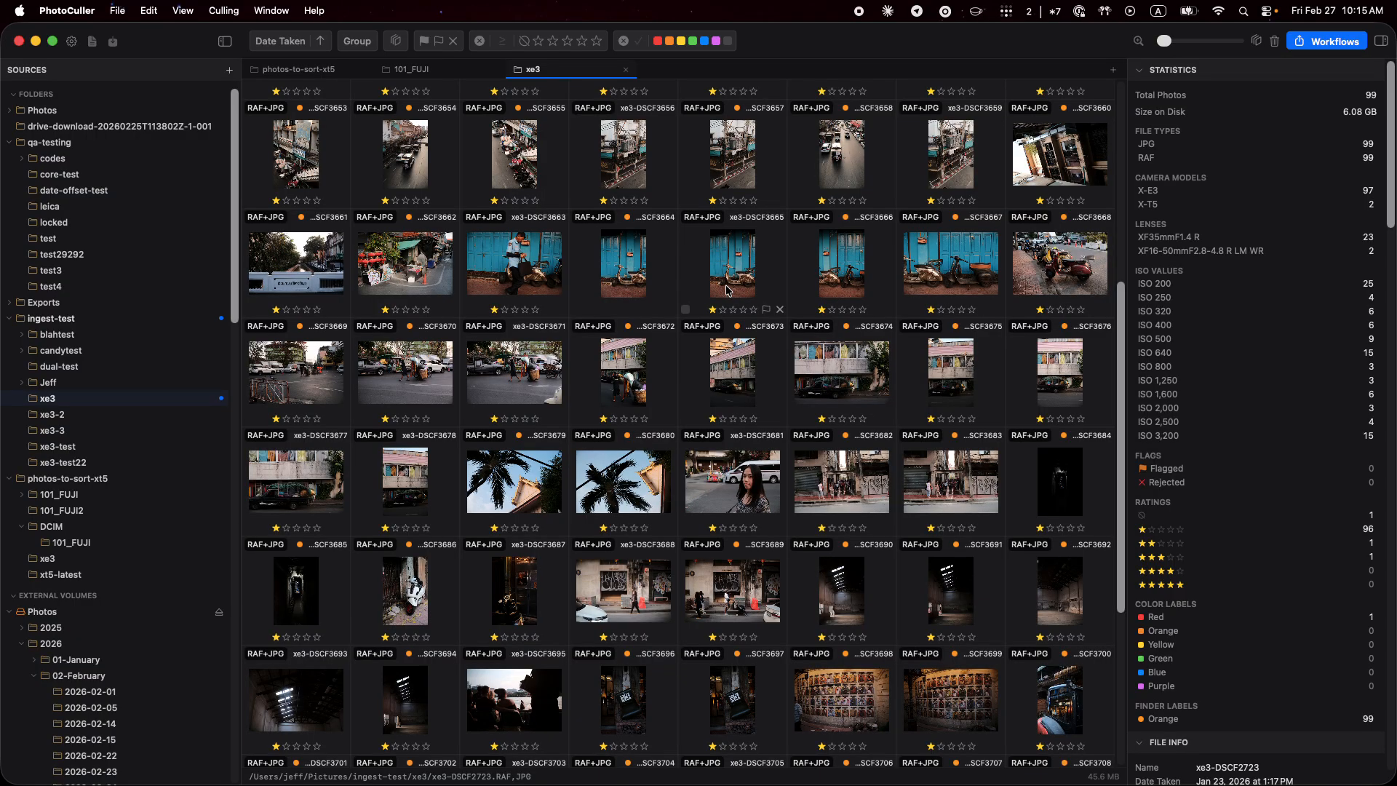
# Step: Open the tortoise video DSCF6952 from photos-to-sort-xt5 in the full-size viewer, play and pause it, and close the viewer
pyautogui.click(305, 72)
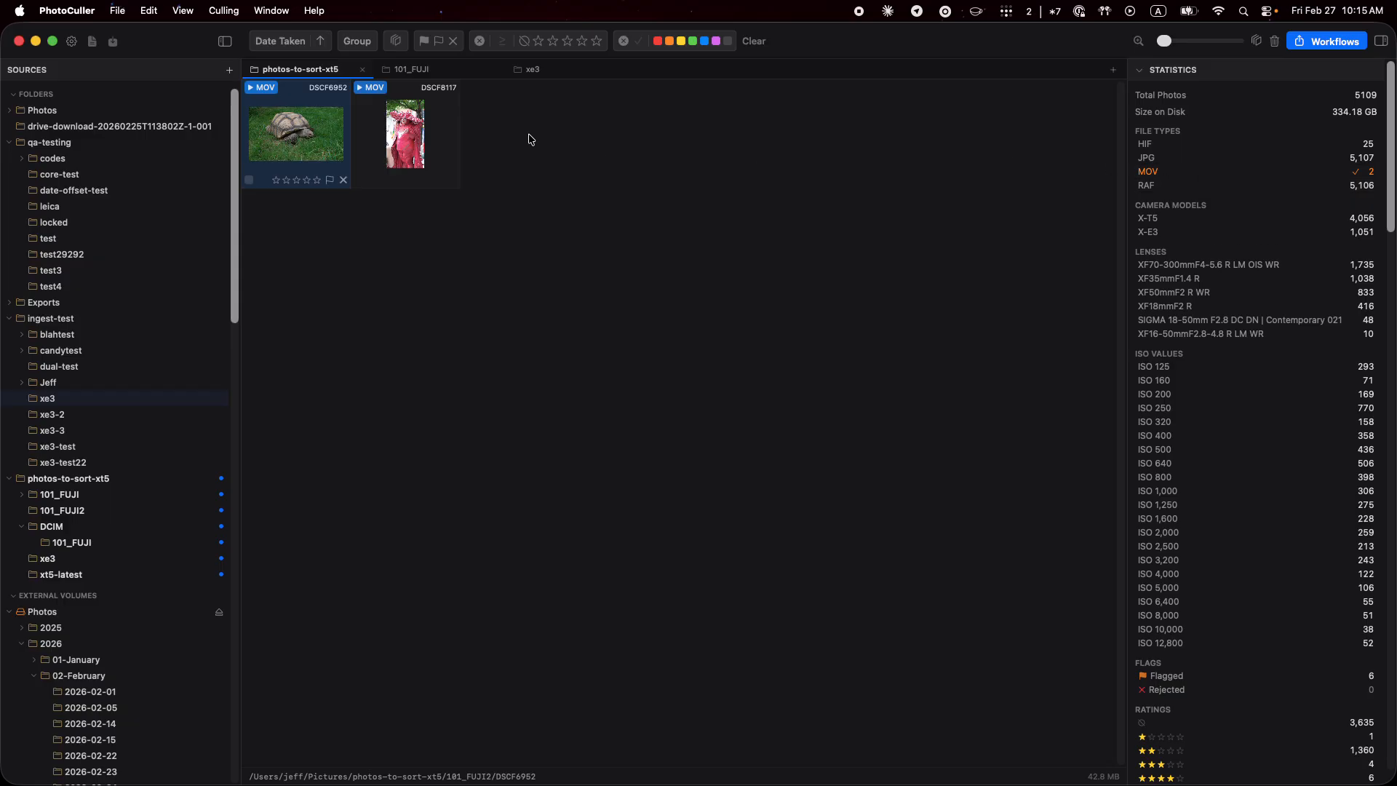
pyautogui.moveTo(371, 101)
pyautogui.doubleClick(327, 142)
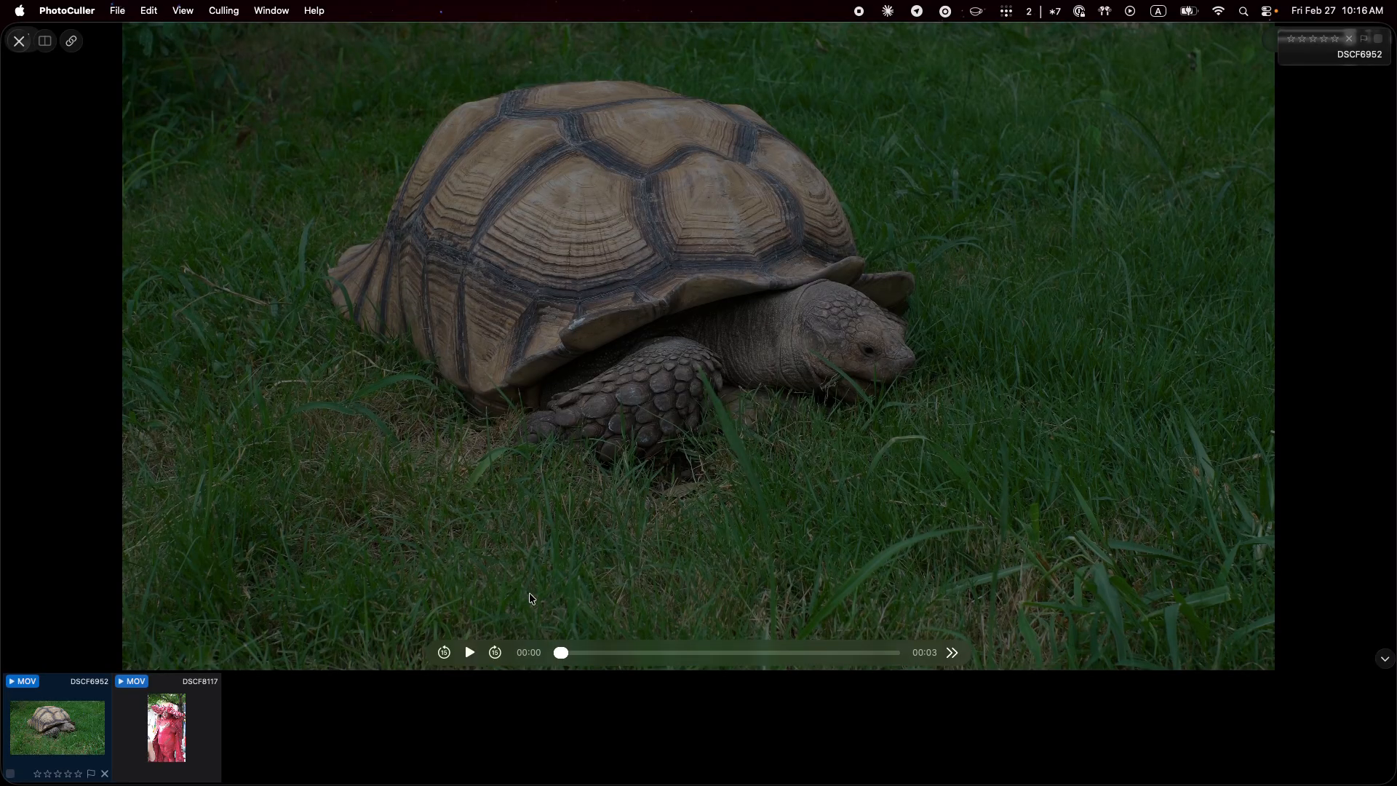
pyautogui.click(470, 653)
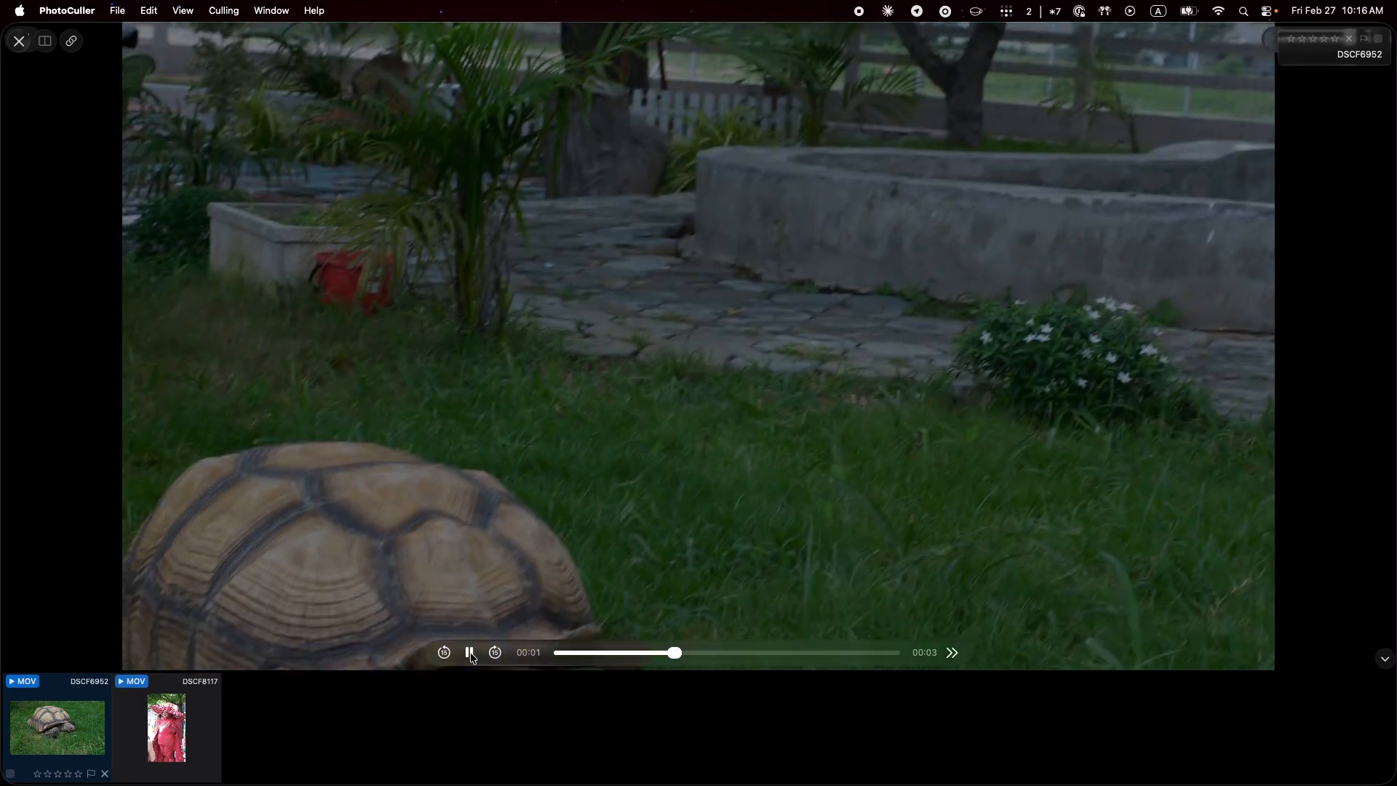
pyautogui.click(471, 654)
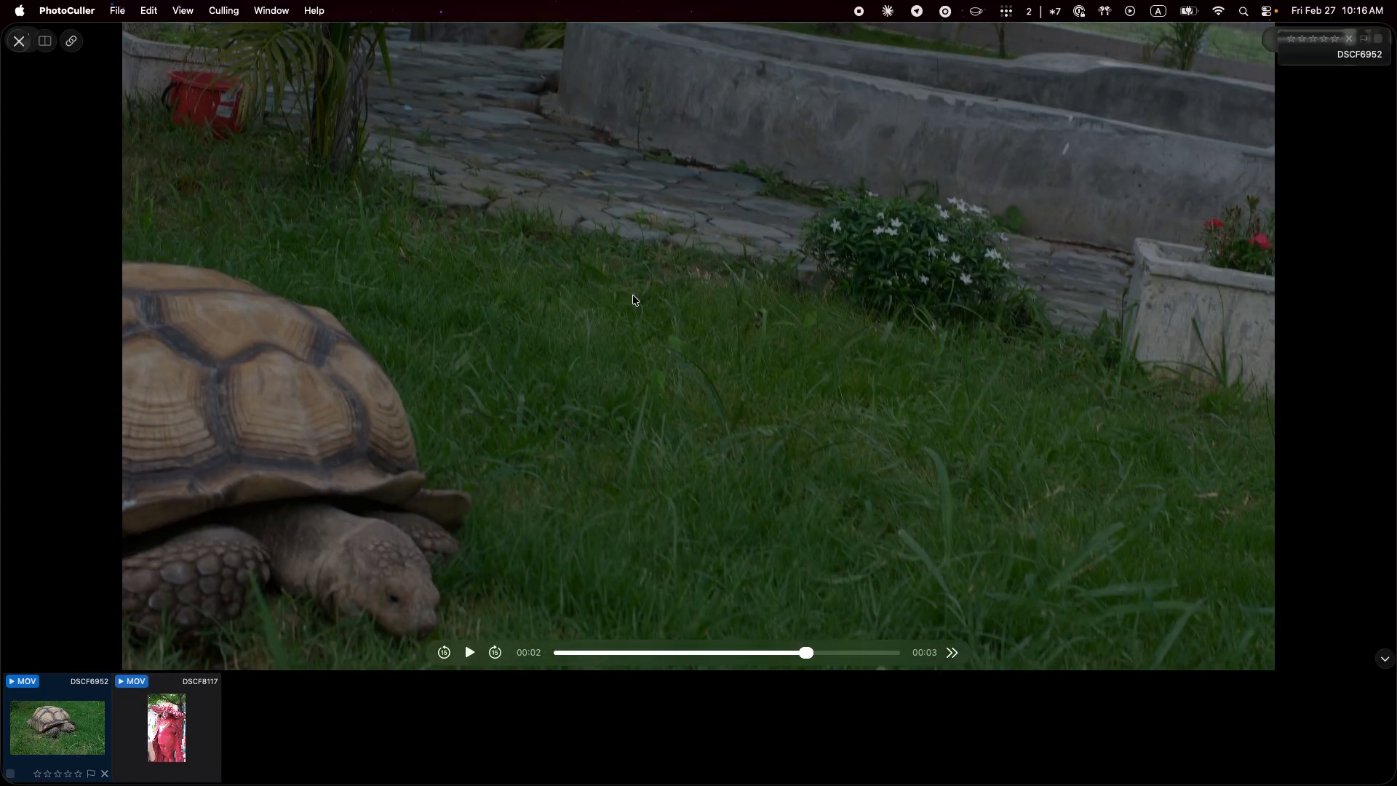
pyautogui.press('Escape')
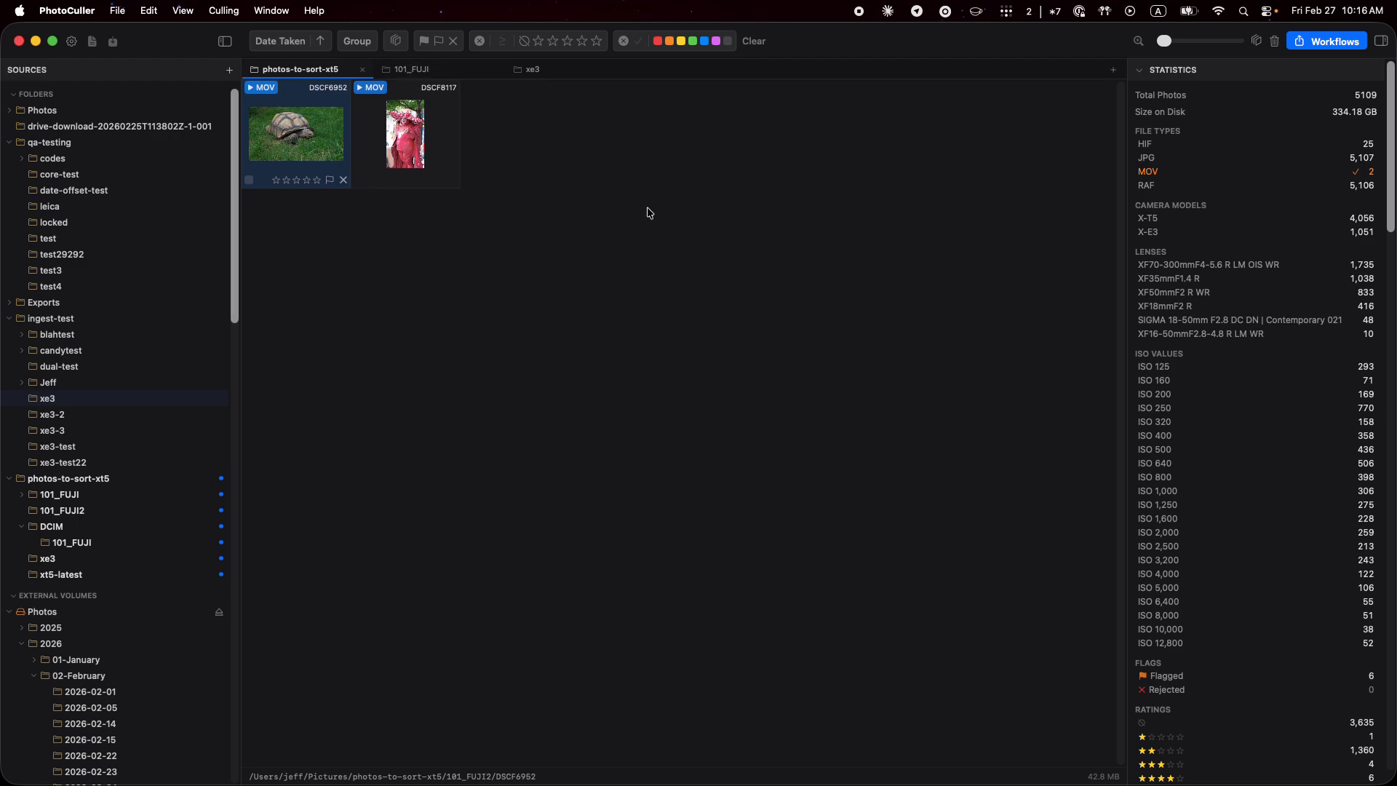
# Step: Switch to the 101_FUJI folder and group its photos by hour
pyautogui.click(420, 74)
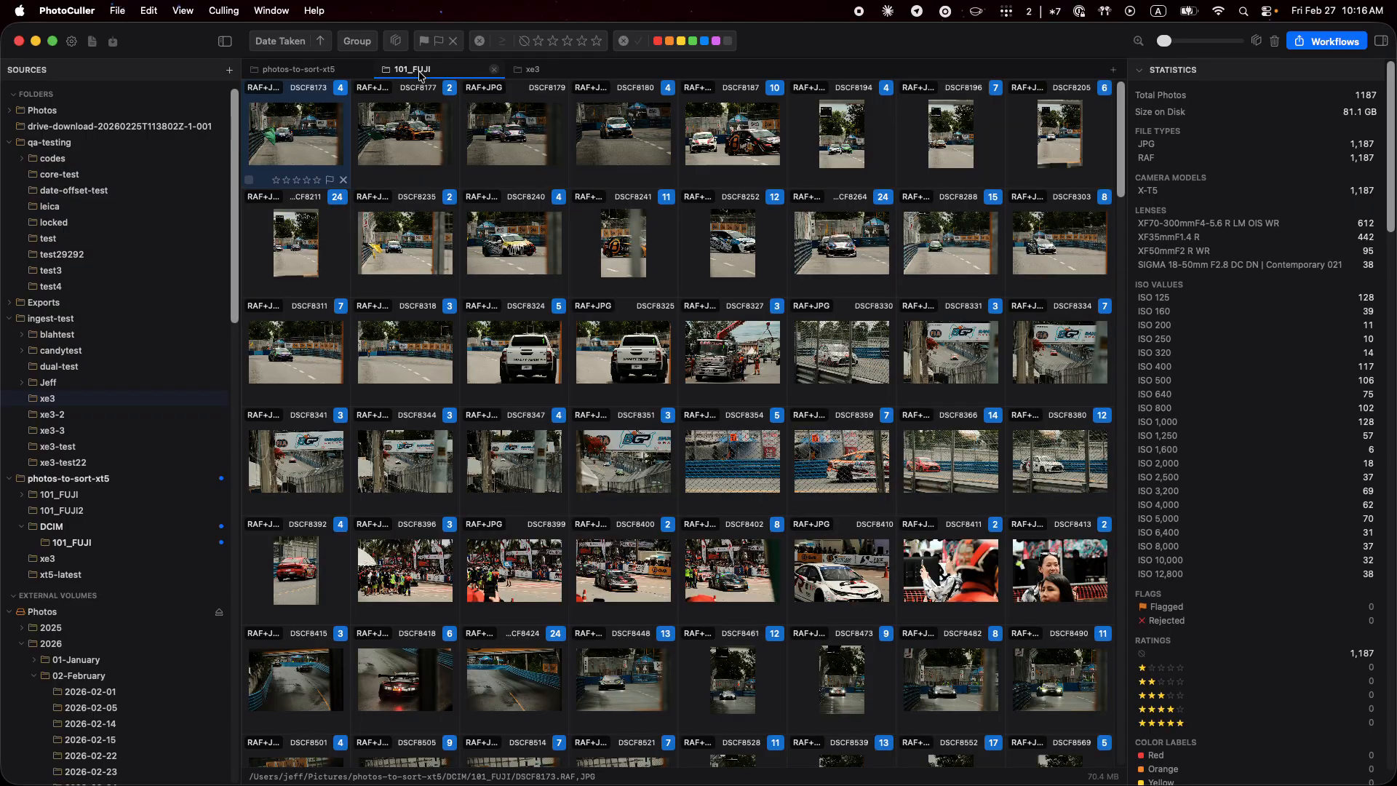
pyautogui.click(371, 47)
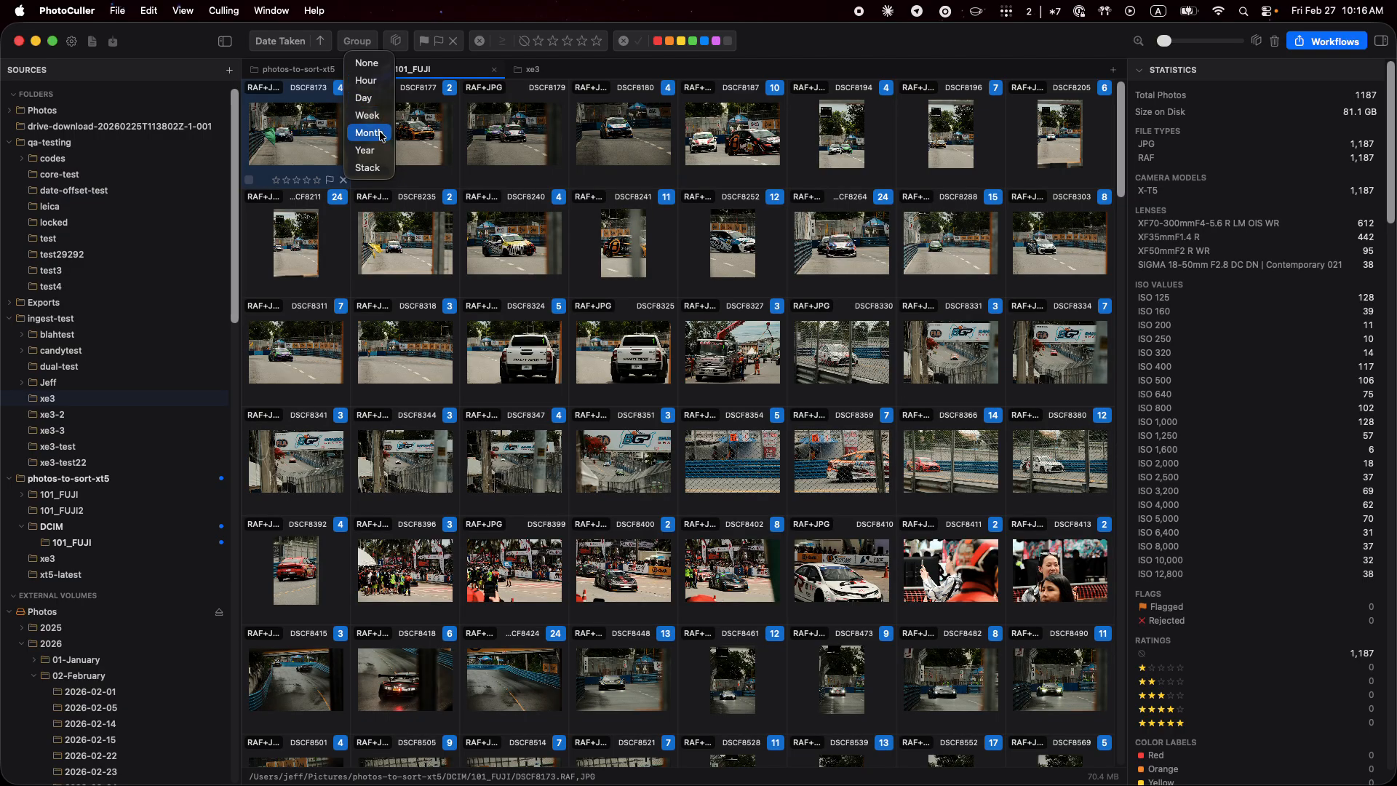
pyautogui.click(366, 80)
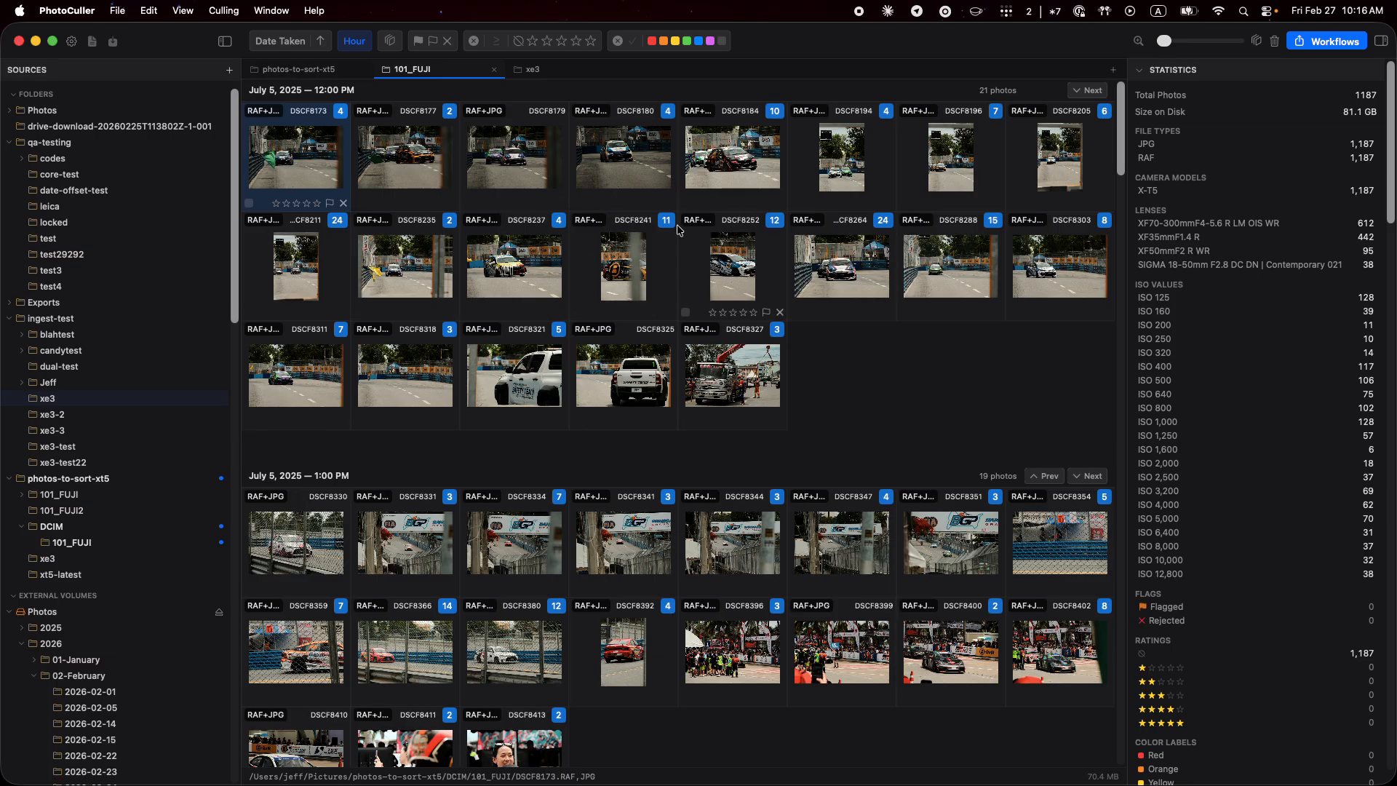
# Step: Examine the hourly photo groups of July 5, 2025, jumping forward and back between consecutive groups
pyautogui.click(589, 251)
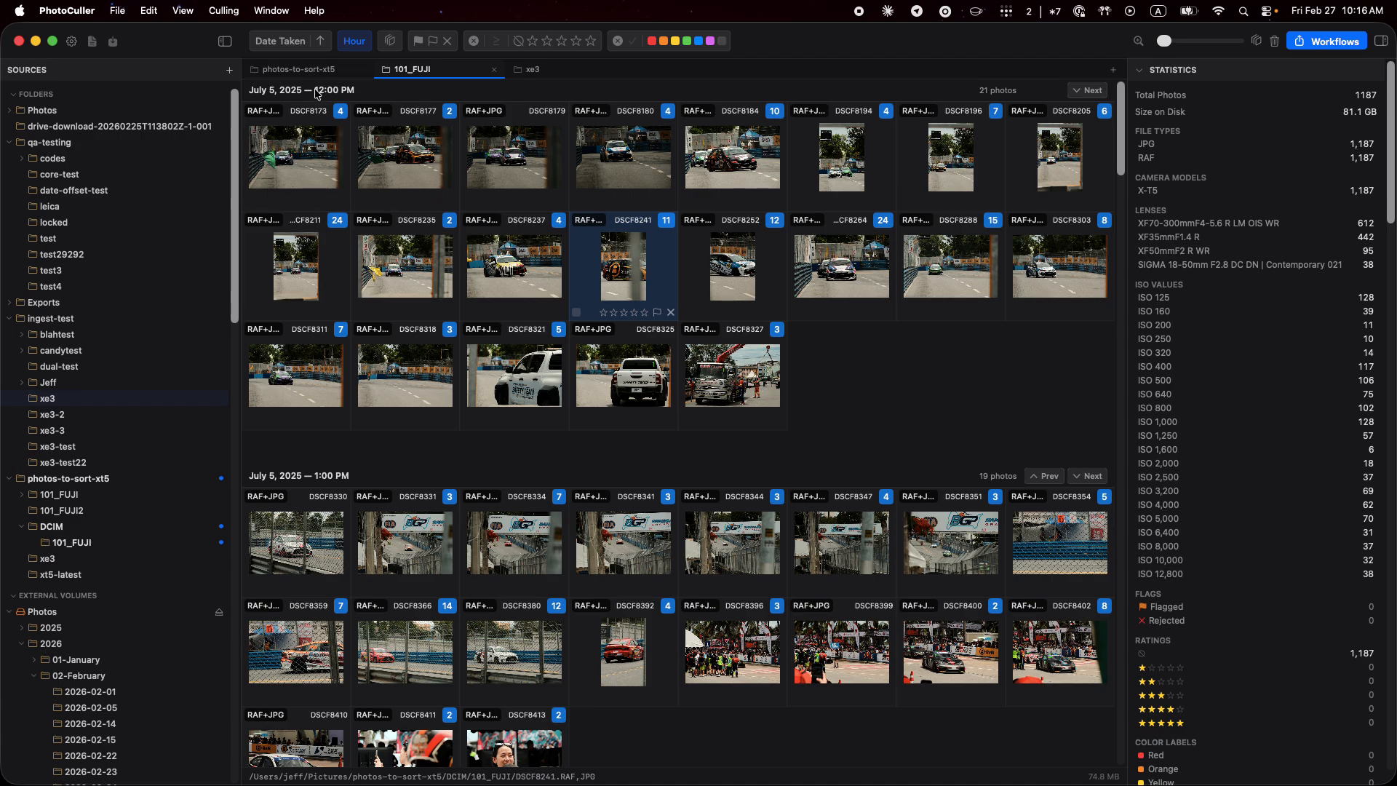
pyautogui.scroll(-5, 481, 295)
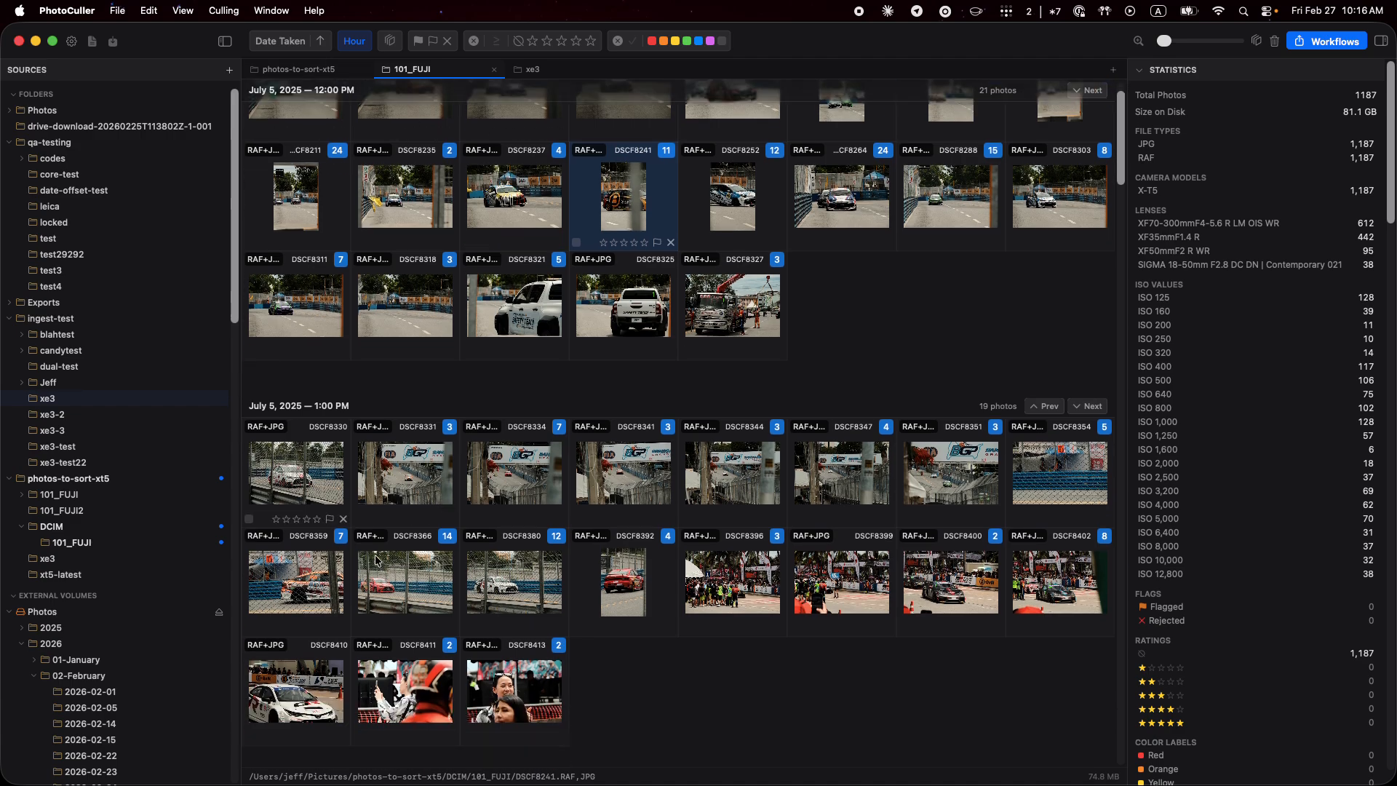
pyautogui.scroll(-6, 478, 407)
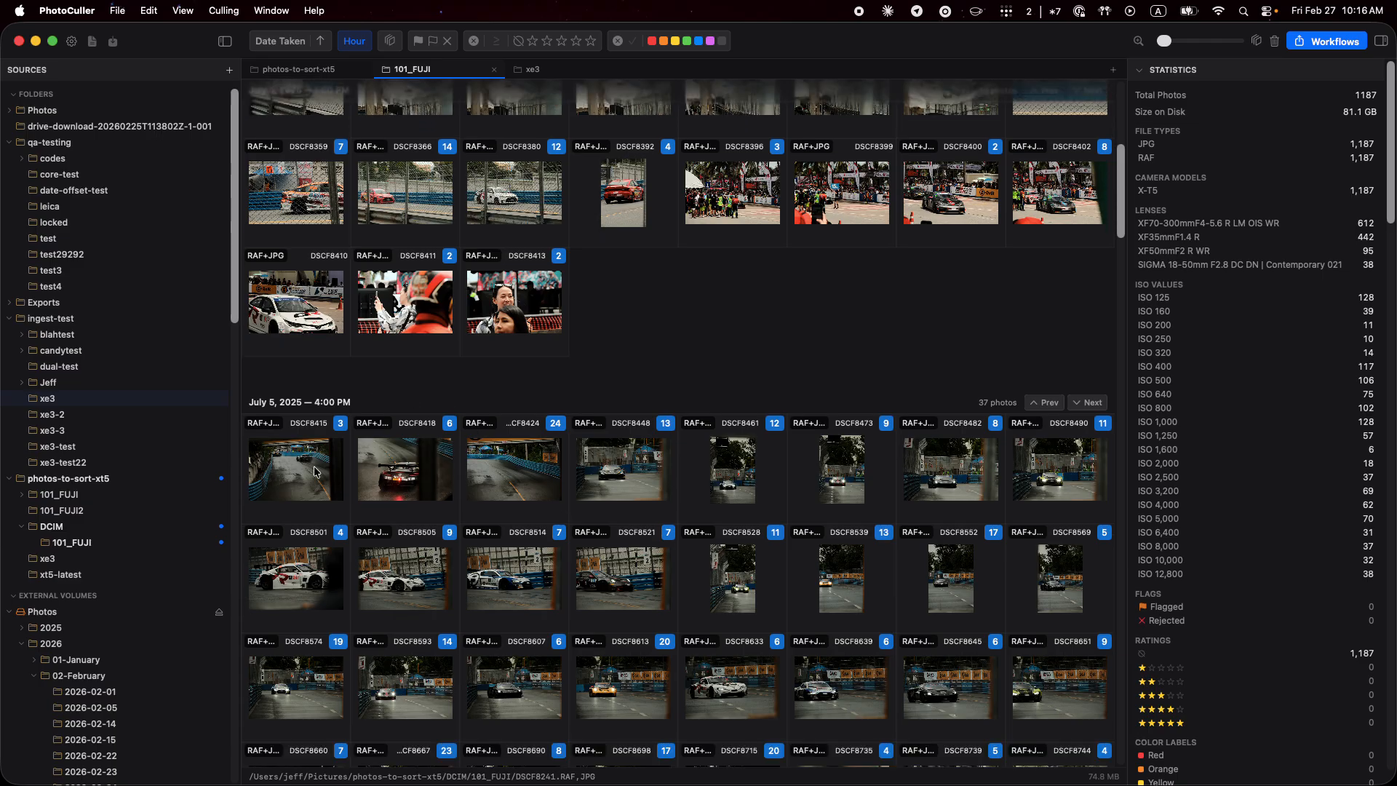
pyautogui.scroll(8, 520, 433)
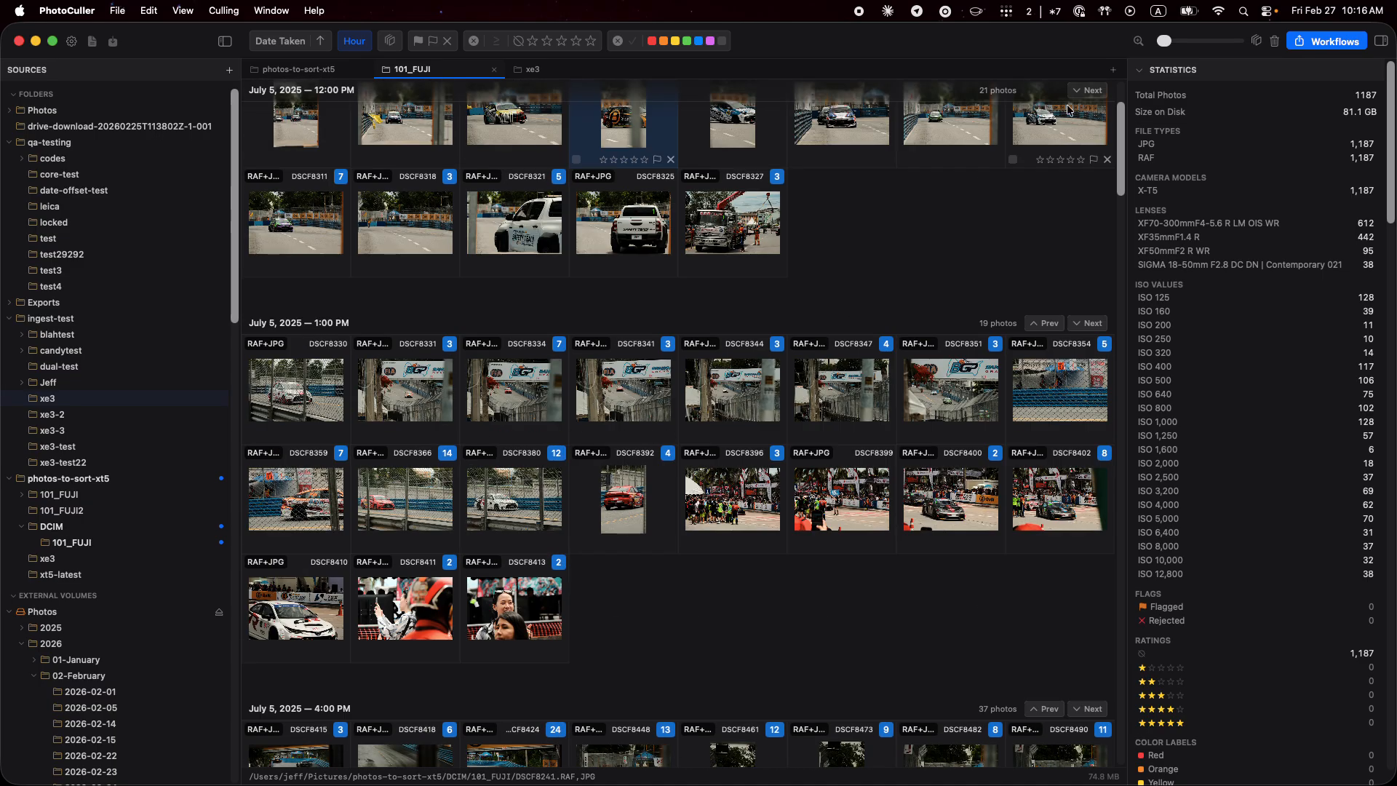
pyautogui.click(1095, 91)
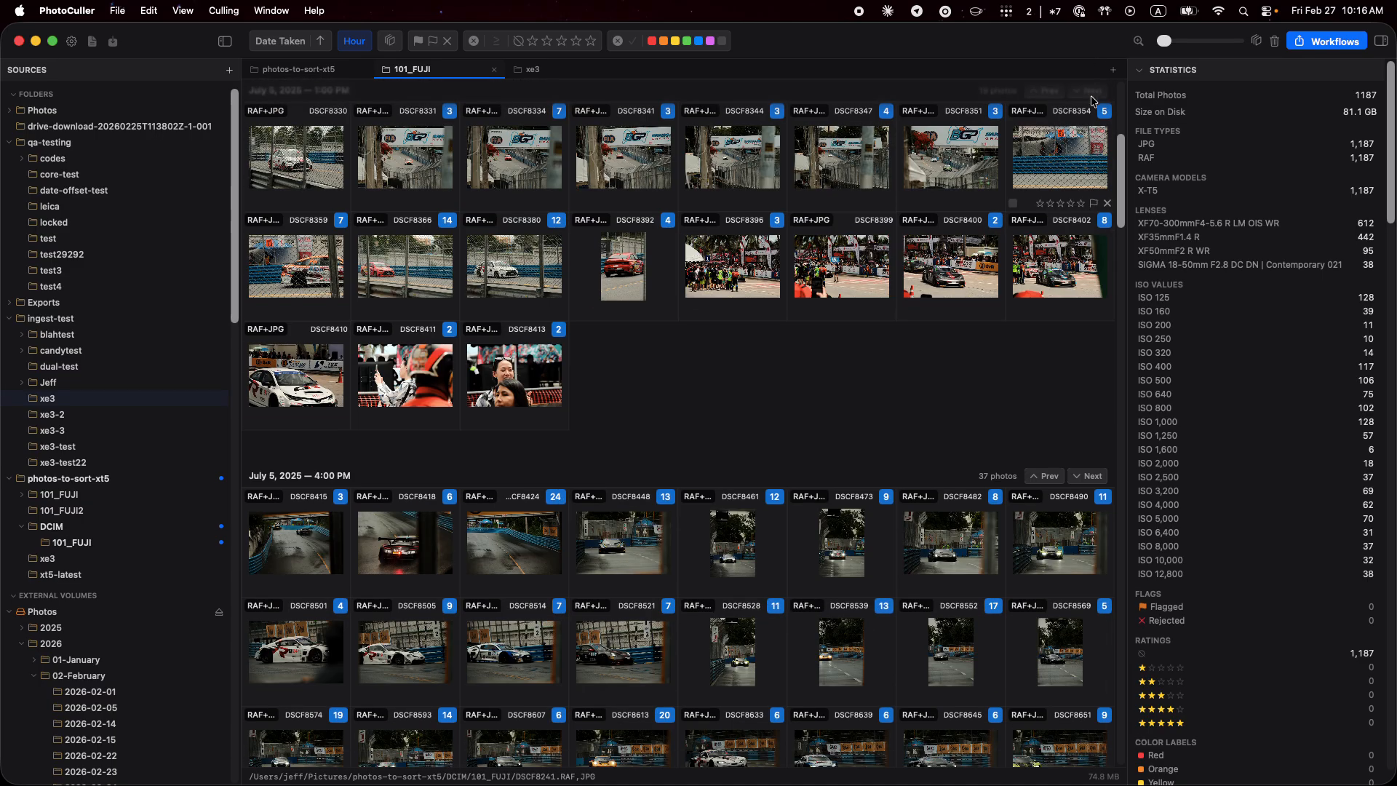
pyautogui.click(1091, 95)
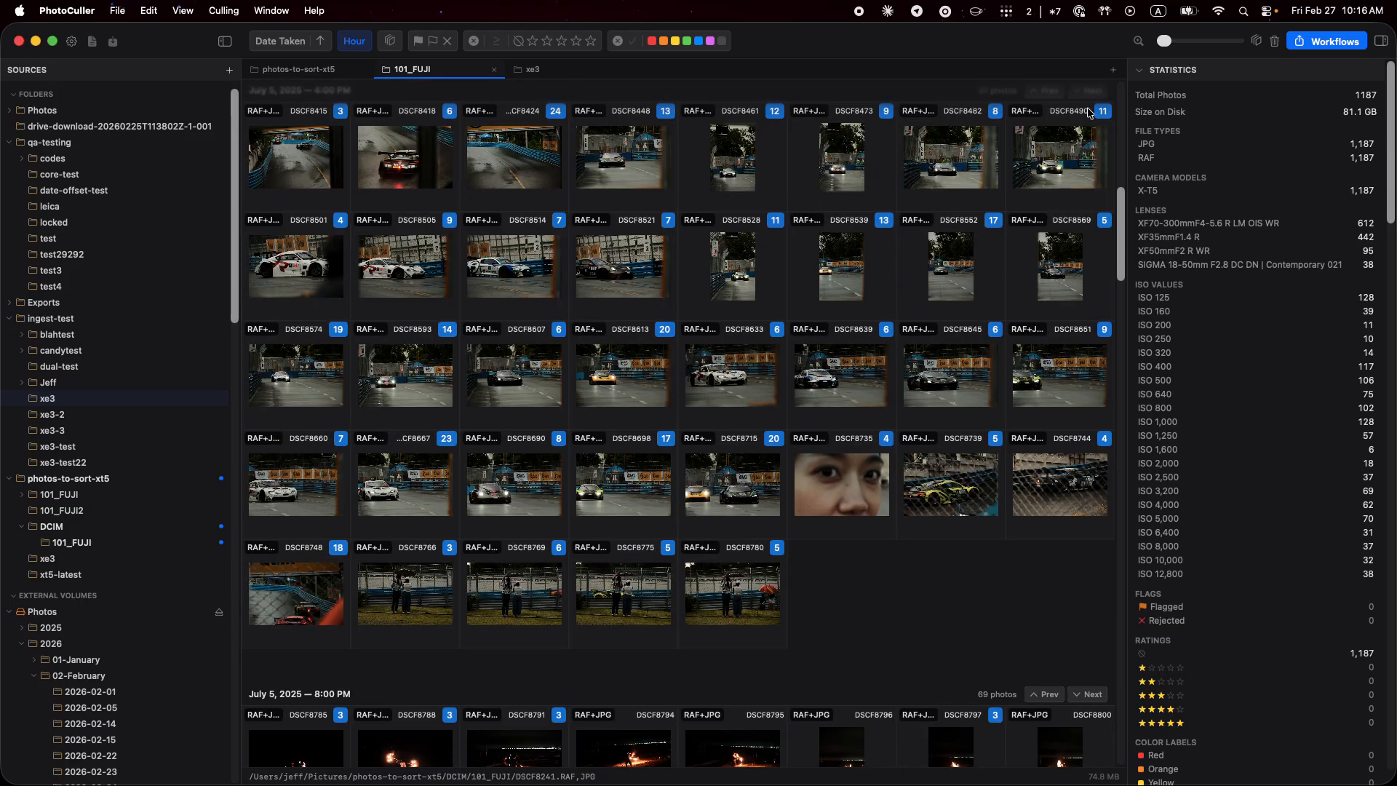
pyautogui.click(1052, 91)
pyautogui.scroll(5, 788, 365)
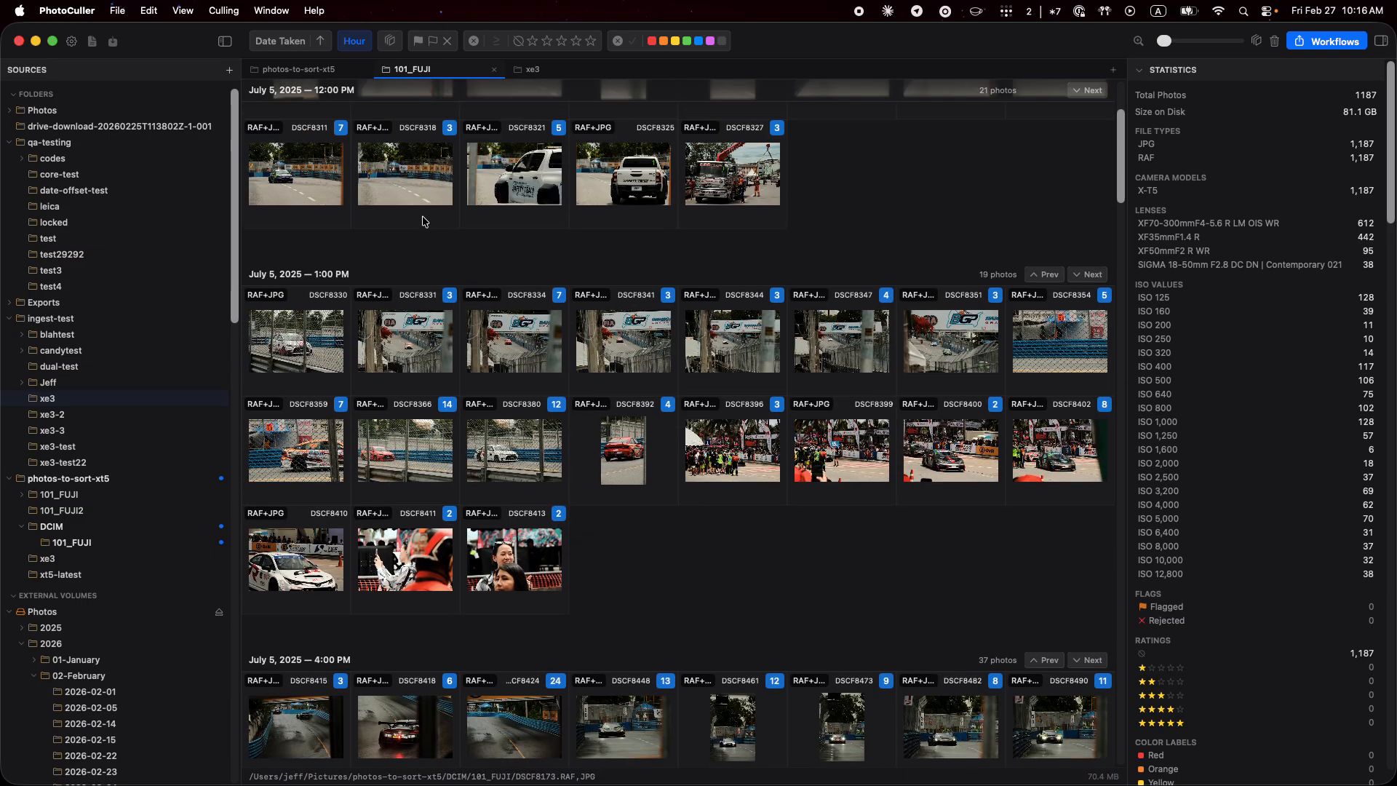
# Step: Change the 101_FUJI photo grouping to Day and look through the July 5, 2025 group
pyautogui.click(355, 41)
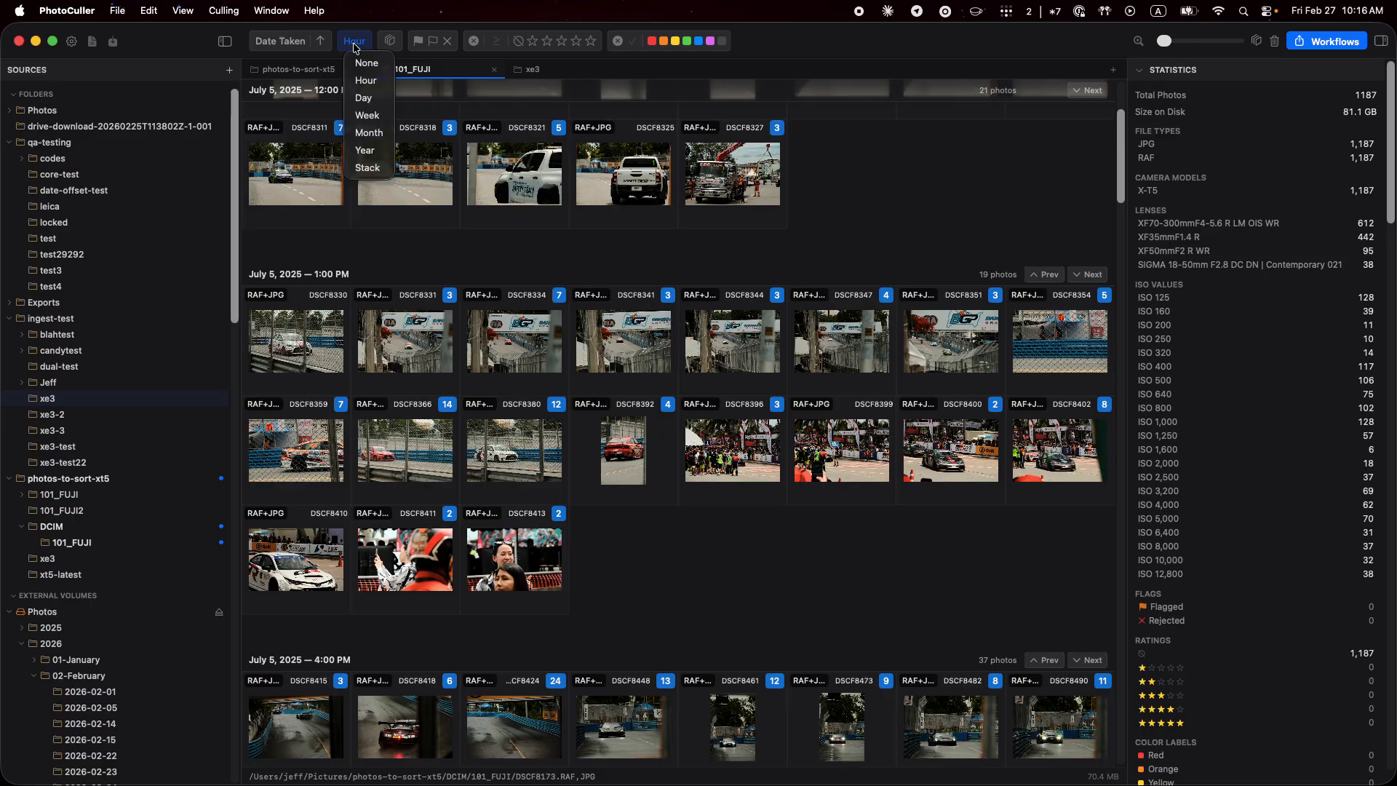
pyautogui.click(385, 104)
pyautogui.scroll(-10, 502, 267)
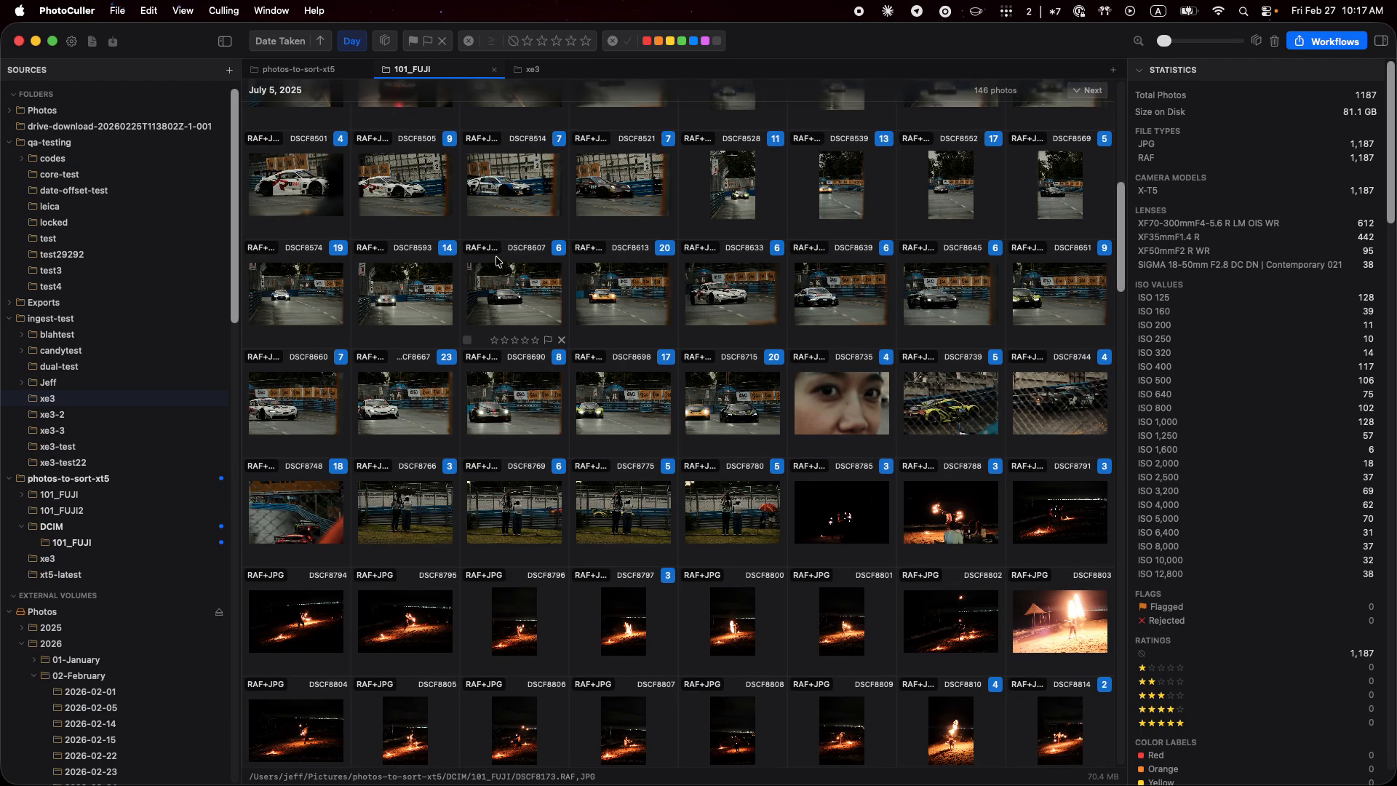
# Step: Set the 101_FUJI photo grouping to Week
pyautogui.click(352, 42)
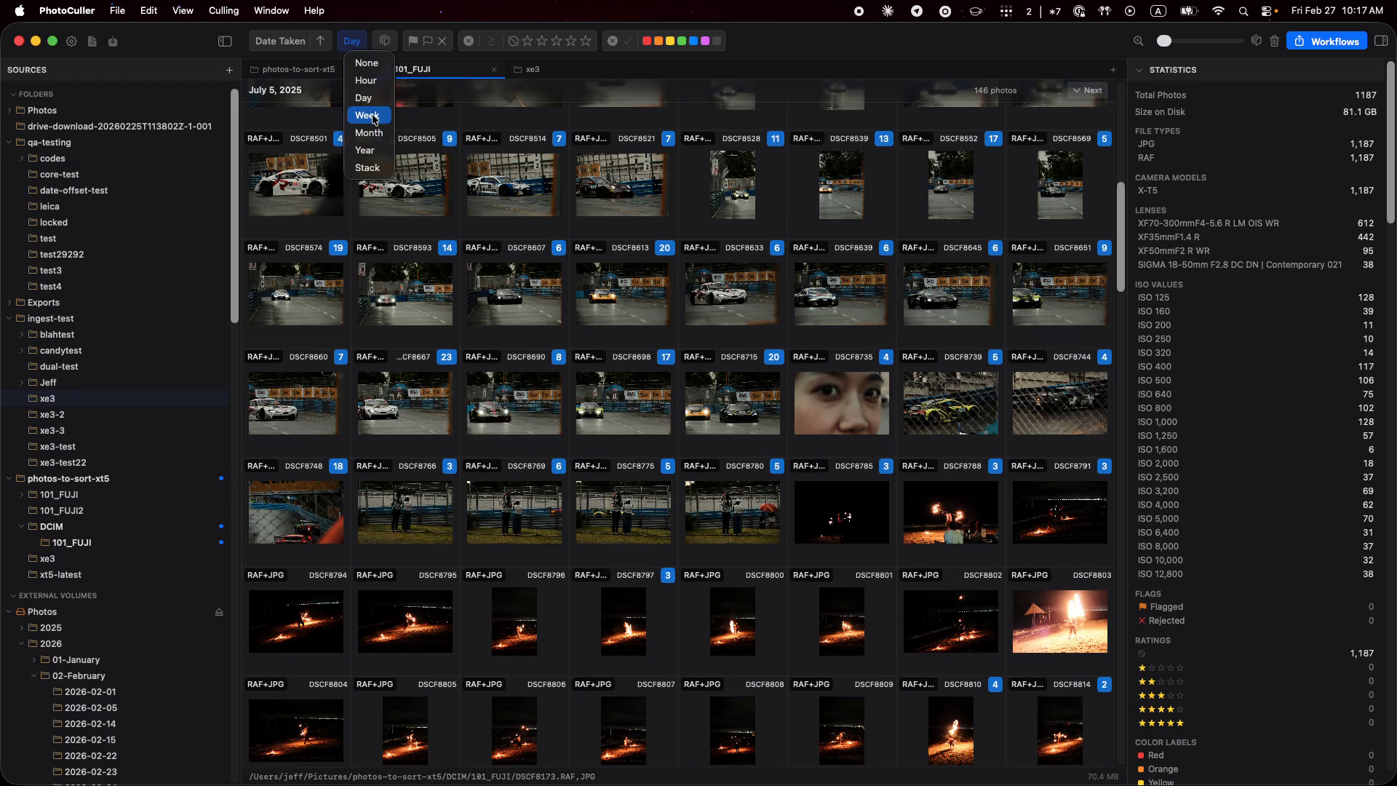
pyautogui.click(367, 115)
pyautogui.click(341, 42)
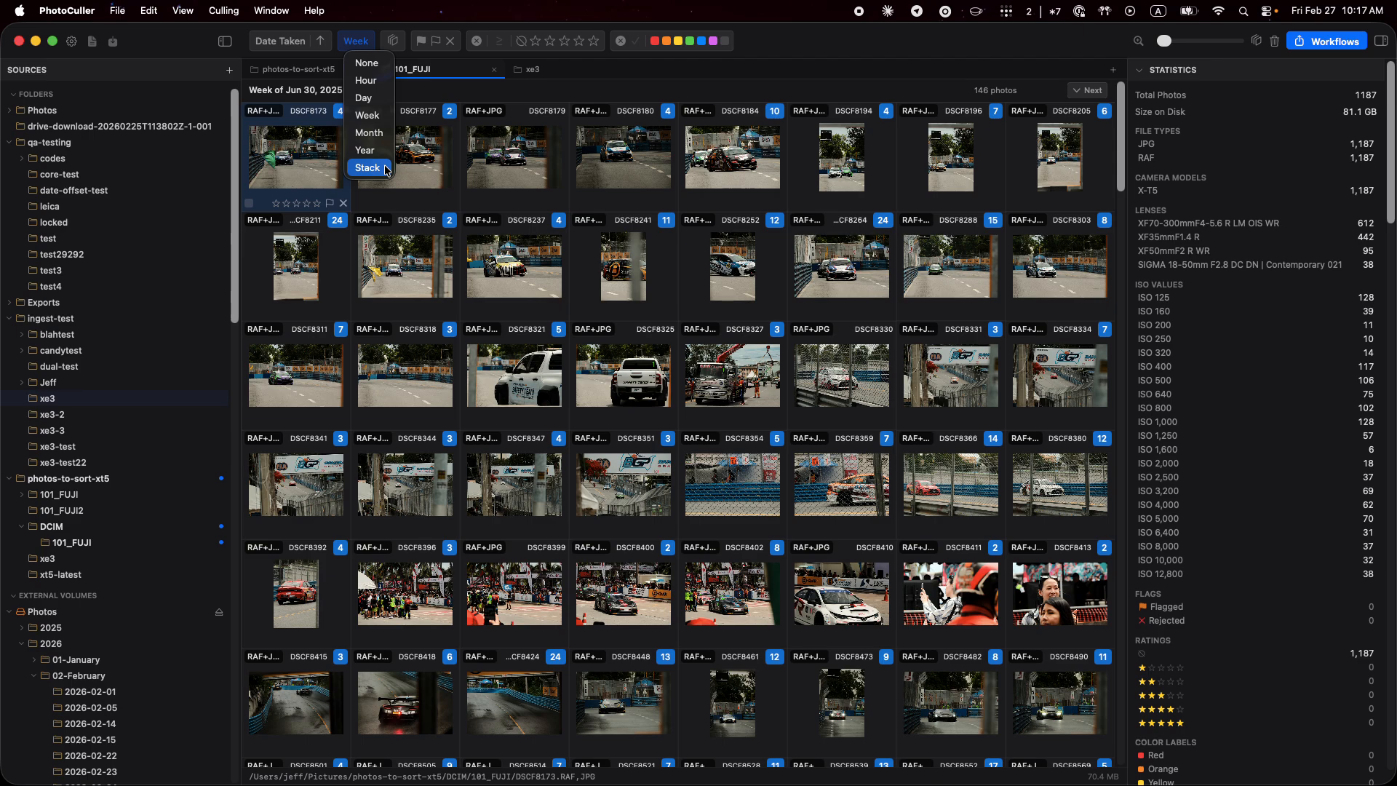
pyautogui.click(551, 276)
# Step: Browse the week of Jun 30, 2025, expanding the DSCF8347 stack and collapsing it by selecting photo DSCF8327
pyautogui.click(620, 280)
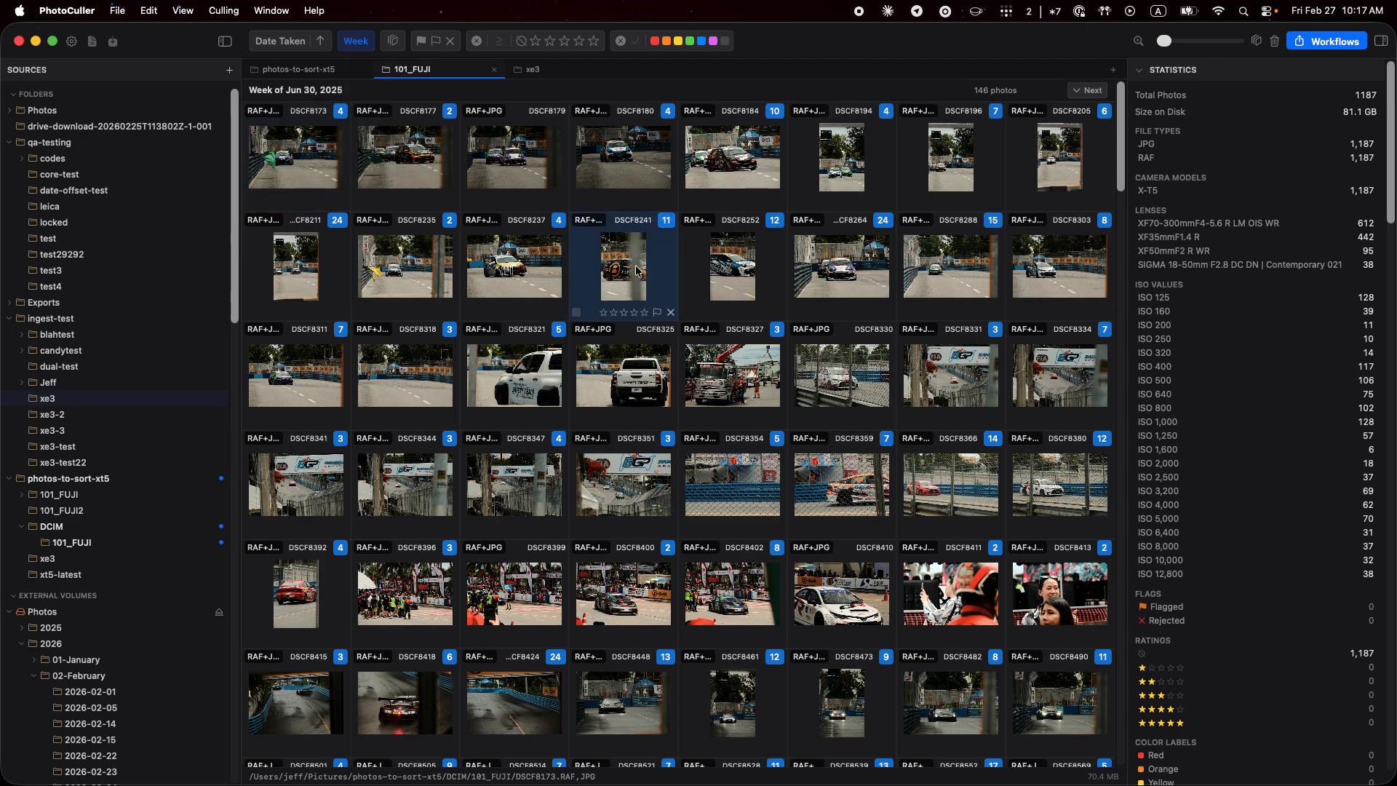
pyautogui.scroll(-4, 681, 430)
pyautogui.scroll(4, 728, 452)
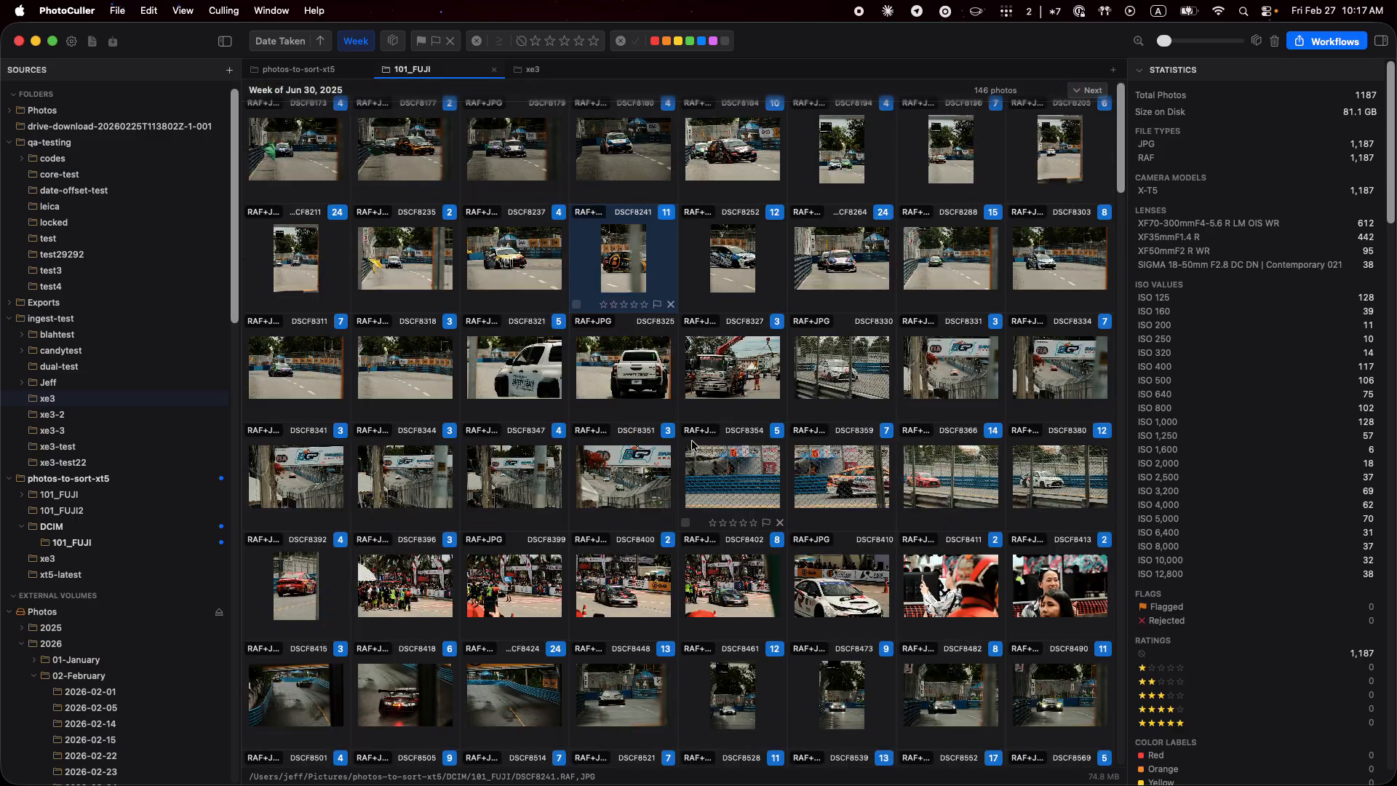
pyautogui.click(530, 455)
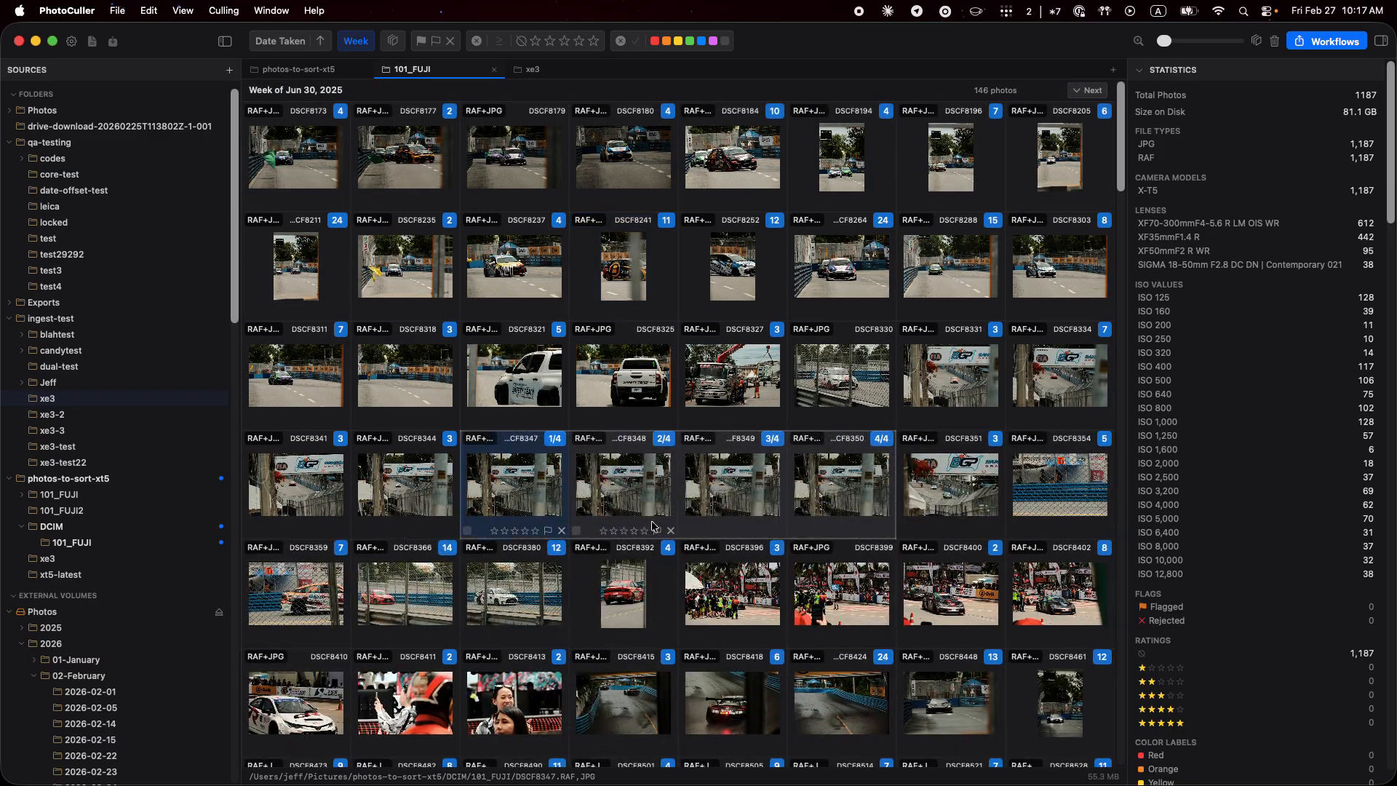
pyautogui.scroll(-2, 633, 375)
pyautogui.click(712, 245)
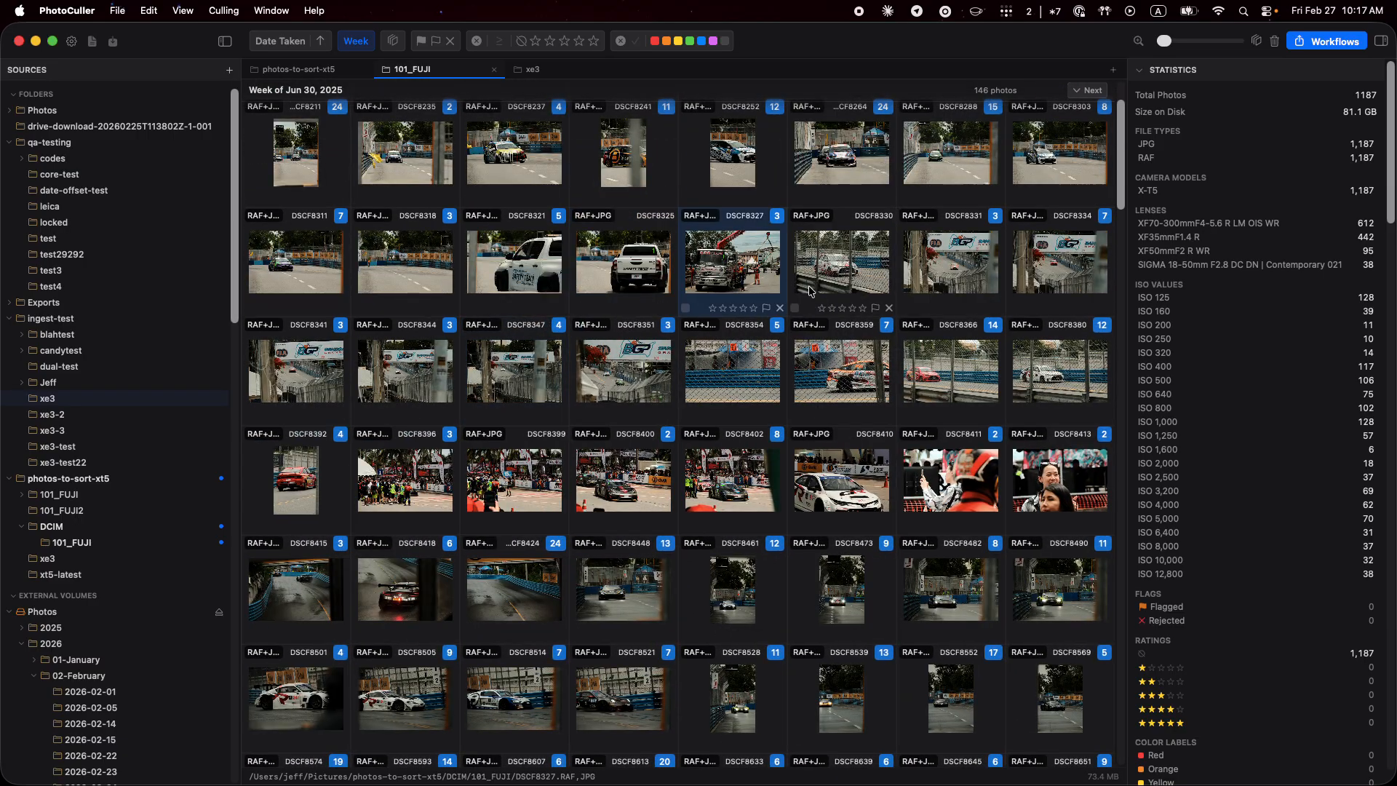
pyautogui.scroll(2, 801, 269)
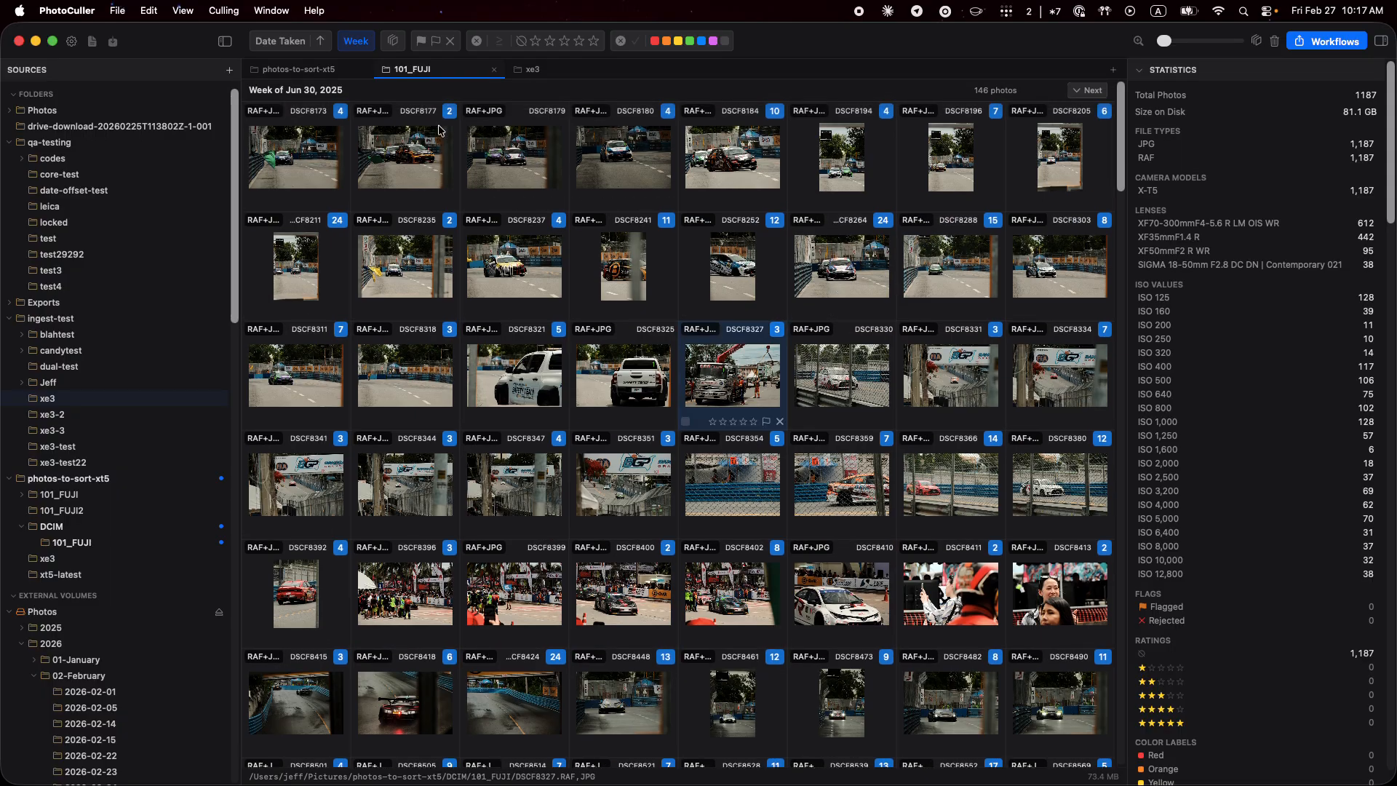
# Step: Set the 101_FUJI photo grouping to Stack and look through the first stack groups
pyautogui.click(356, 41)
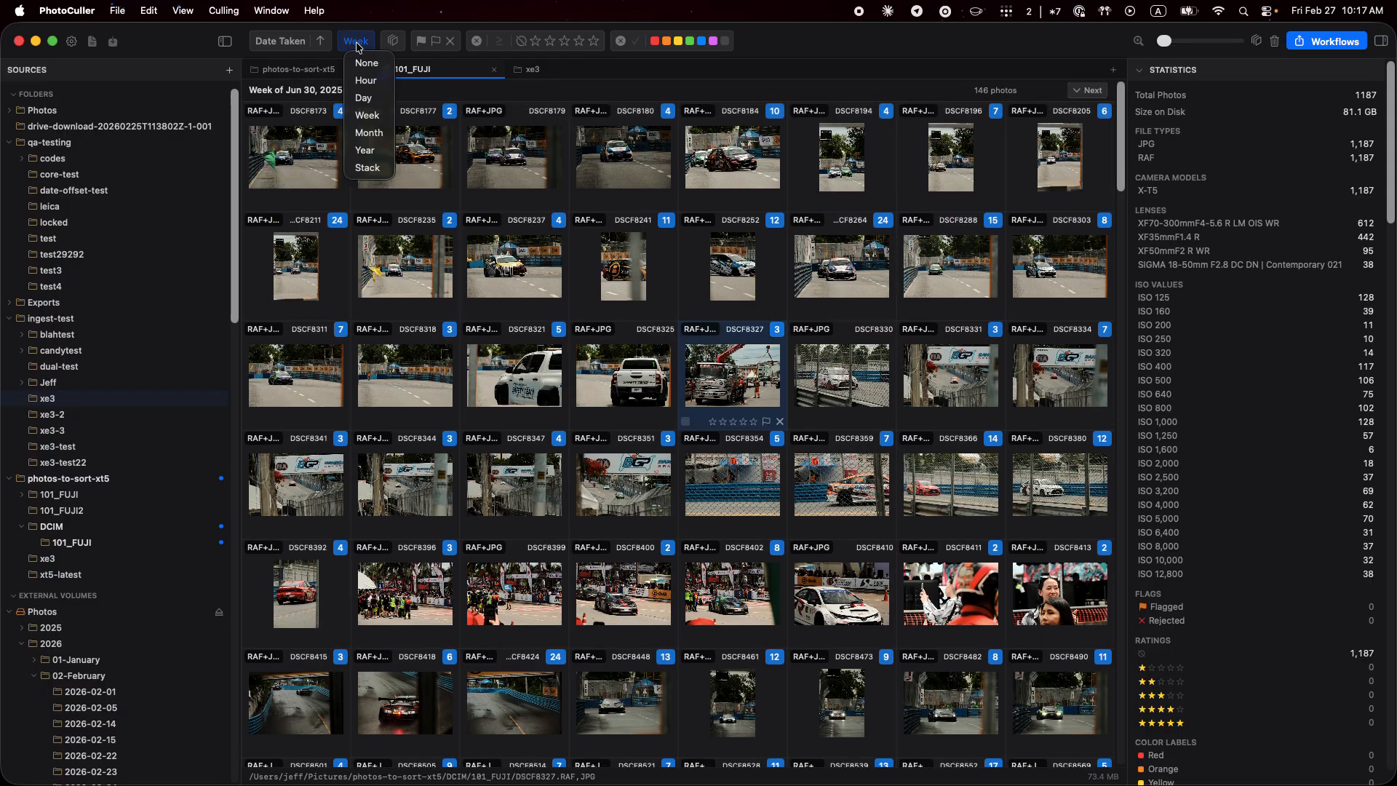
pyautogui.click(362, 169)
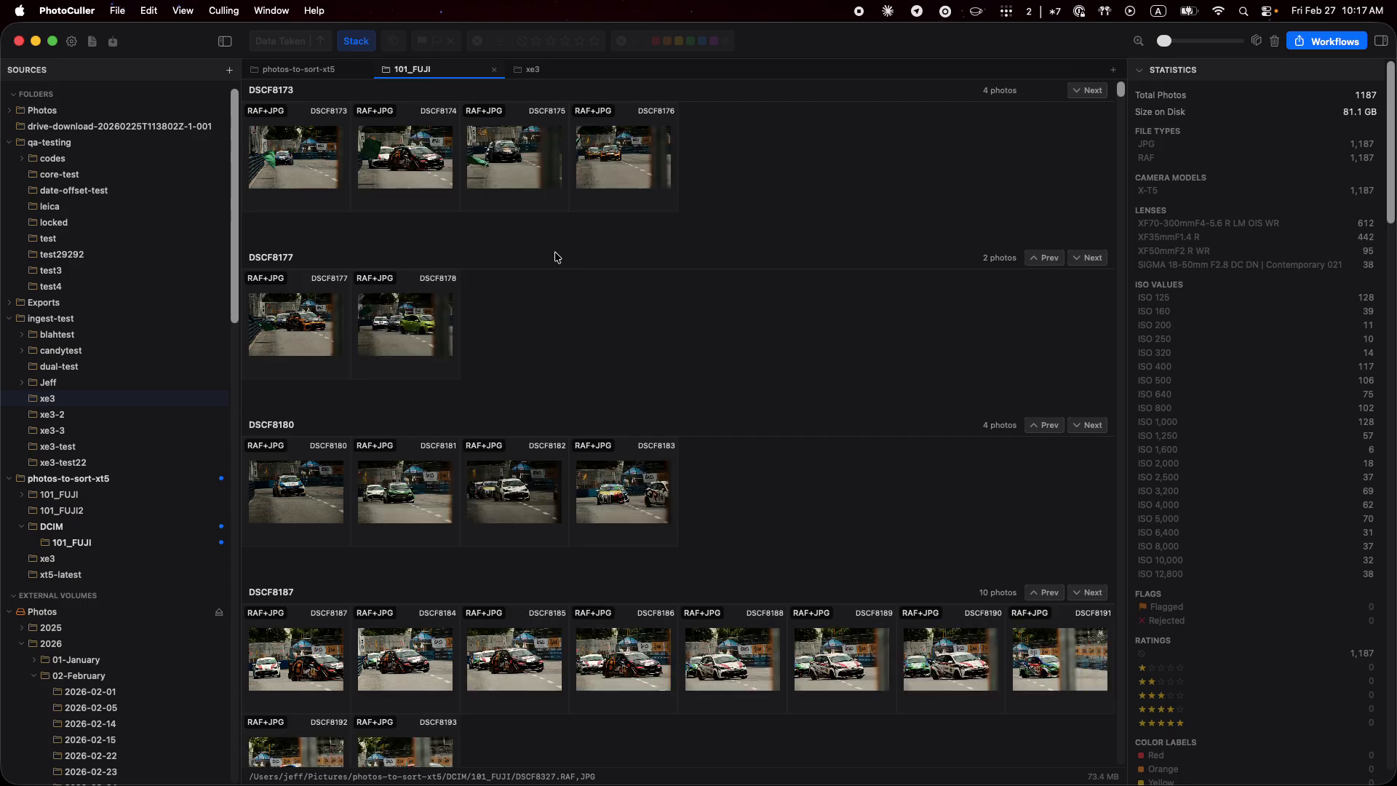
pyautogui.scroll(-5, 437, 328)
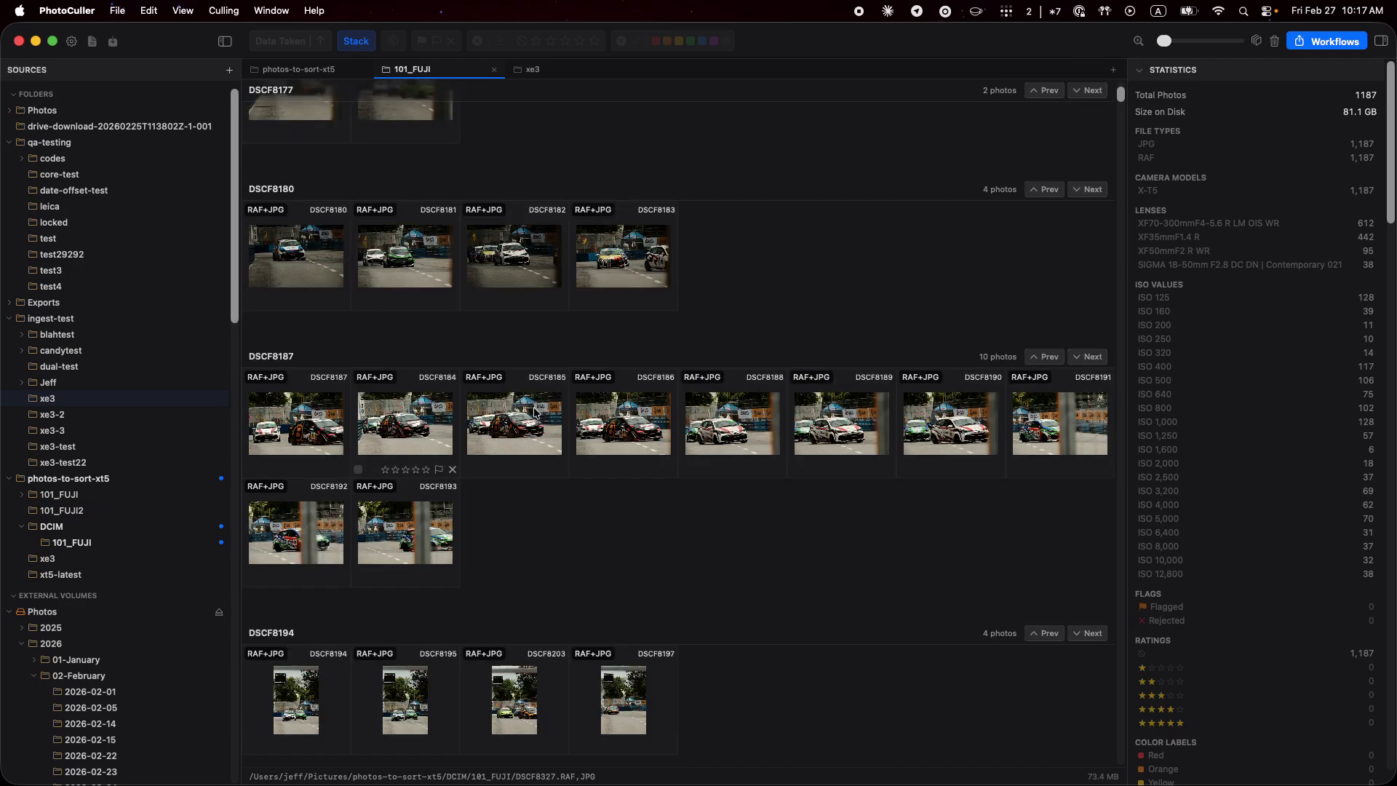
pyautogui.scroll(-5, 497, 416)
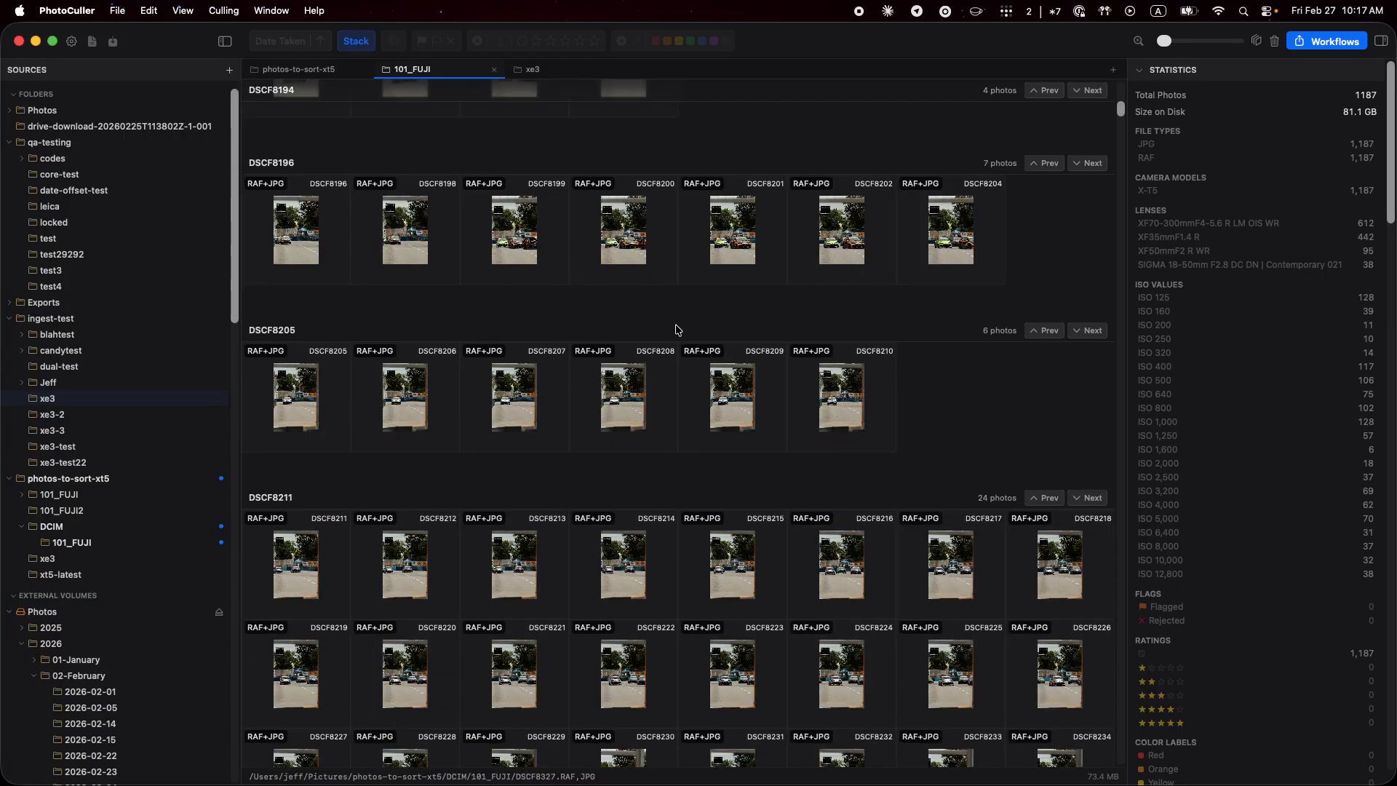
# Step: Select photo DSCF8195 in the DSCF8194 stack and move photo DSCF8203 to the front of that stack
pyautogui.click(429, 283)
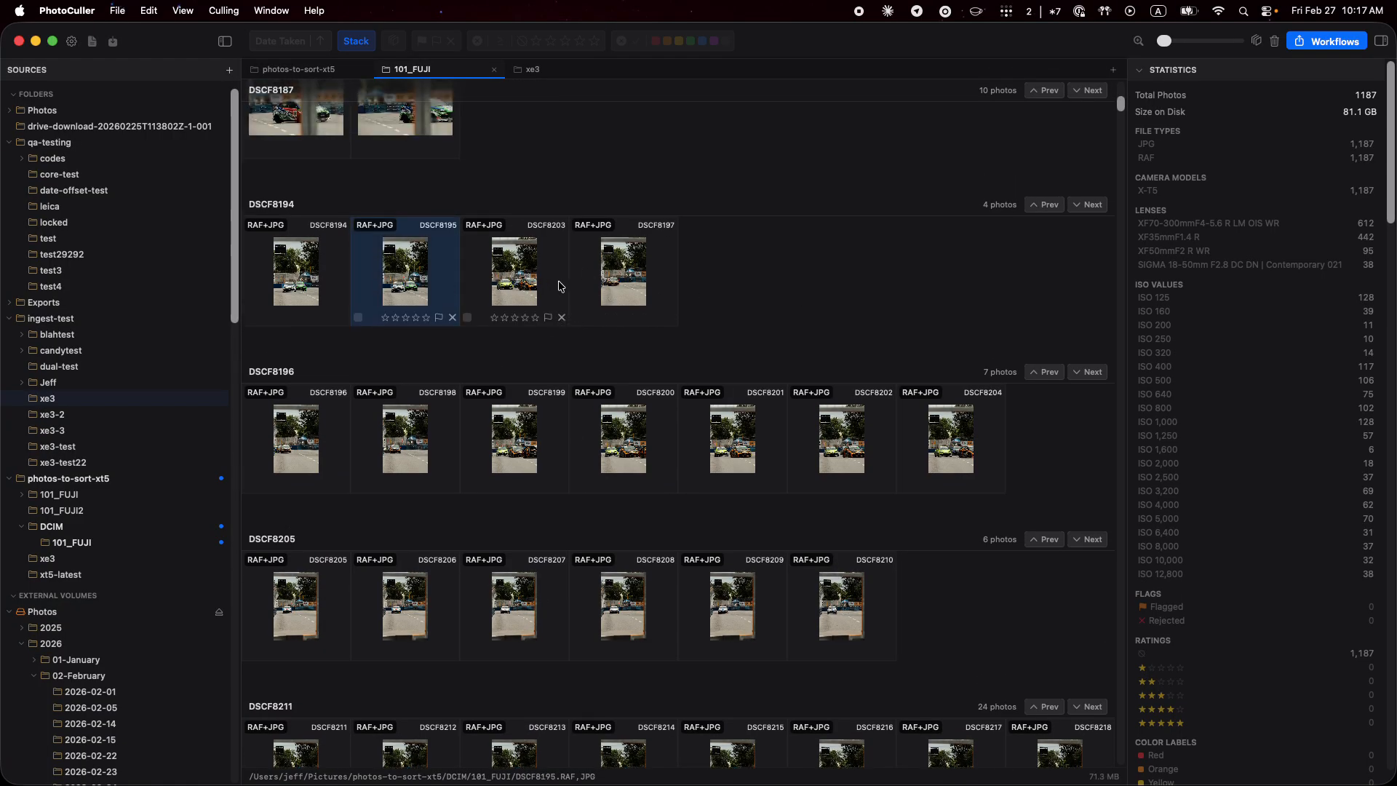
pyautogui.click(486, 308)
pyautogui.moveTo(485, 308); pyautogui.dragTo(308, 284)
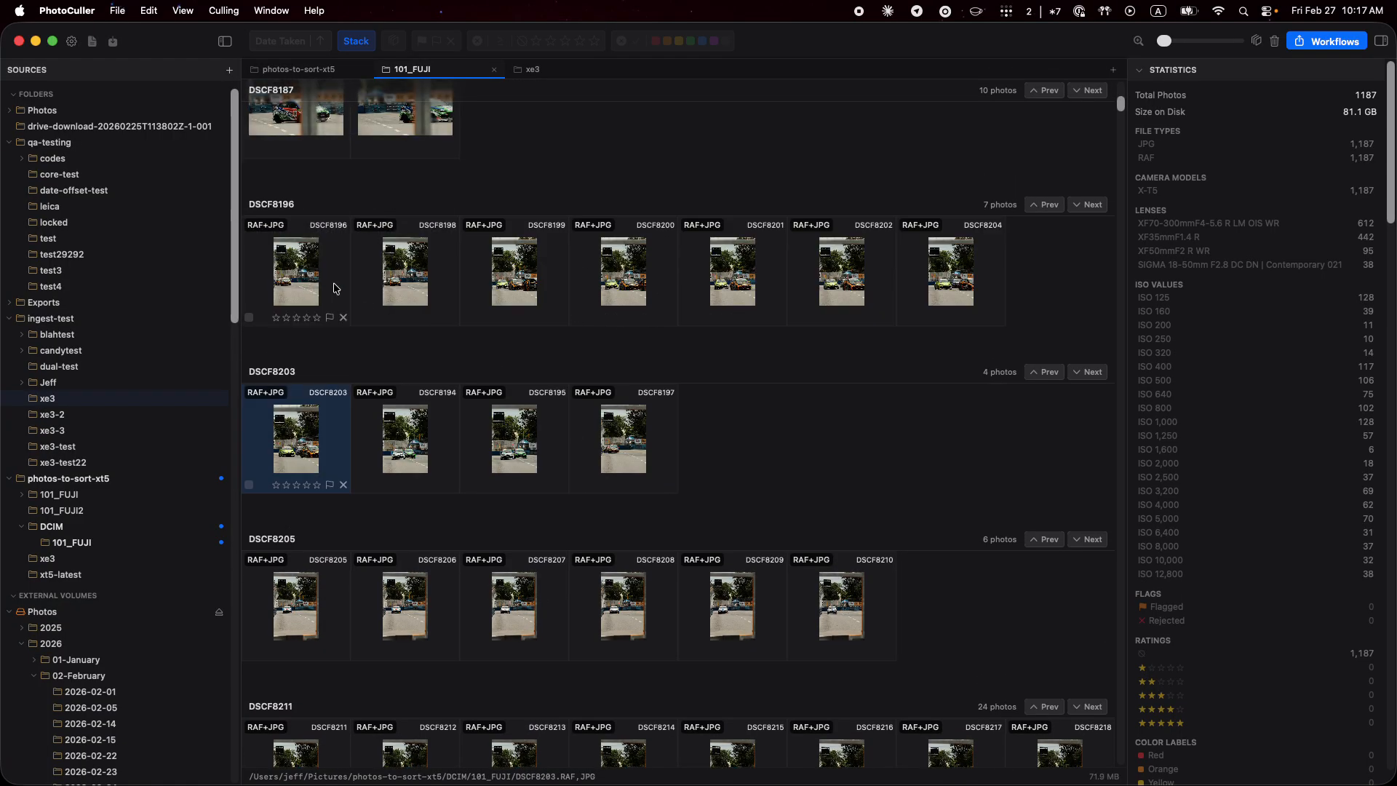
# Step: Select photo DSCF8196 and return photo DSCF8194 to the front of its stack, ahead of DSCF8203
pyautogui.scroll(-3, 436, 375)
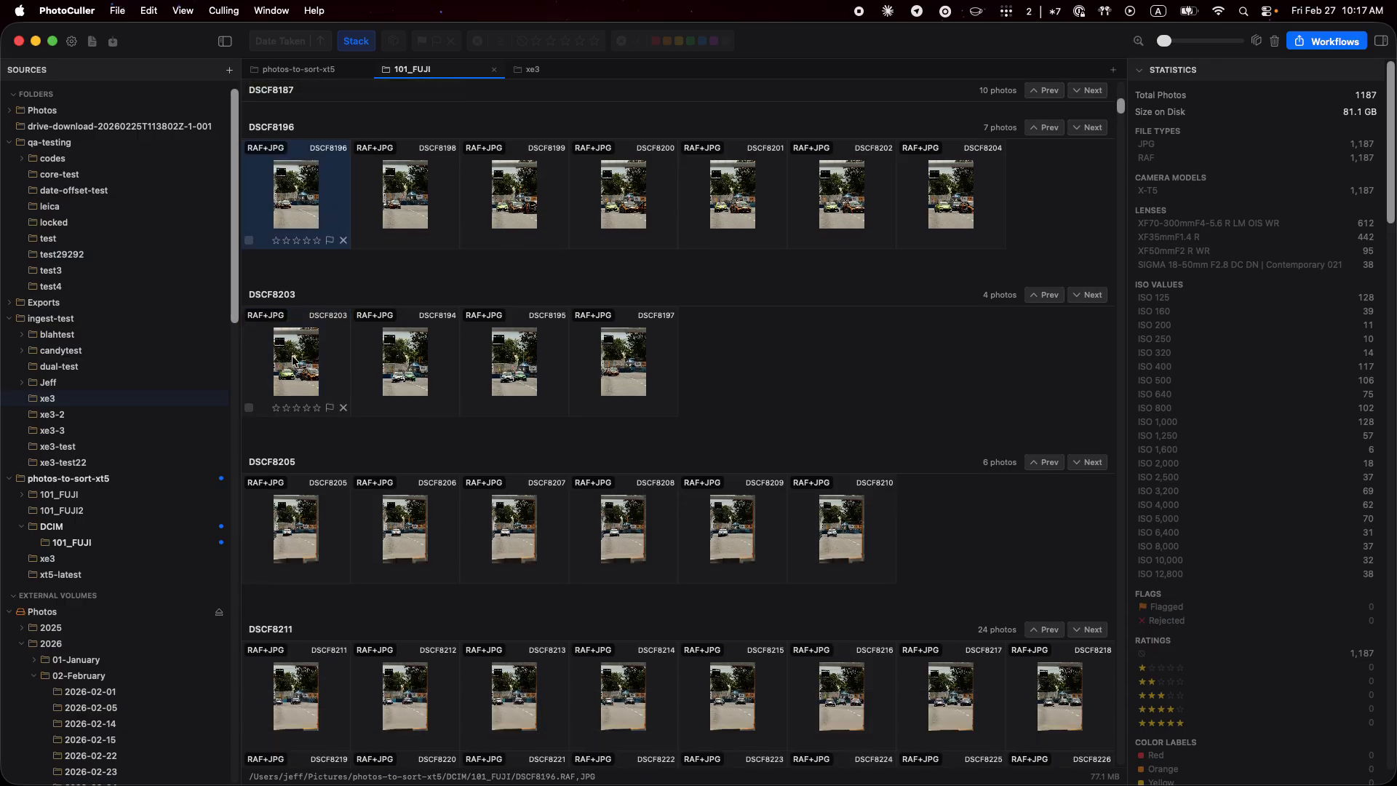
pyautogui.scroll(-2, 503, 376)
pyautogui.scroll(3, 499, 344)
pyautogui.moveTo(407, 368); pyautogui.dragTo(323, 370)
# Step: Try reordering the DSCF8194 stack by moving DSCF8203 first and DSCF8195 second, and return DSCF8194 to the front
pyautogui.scroll(5, 451, 302)
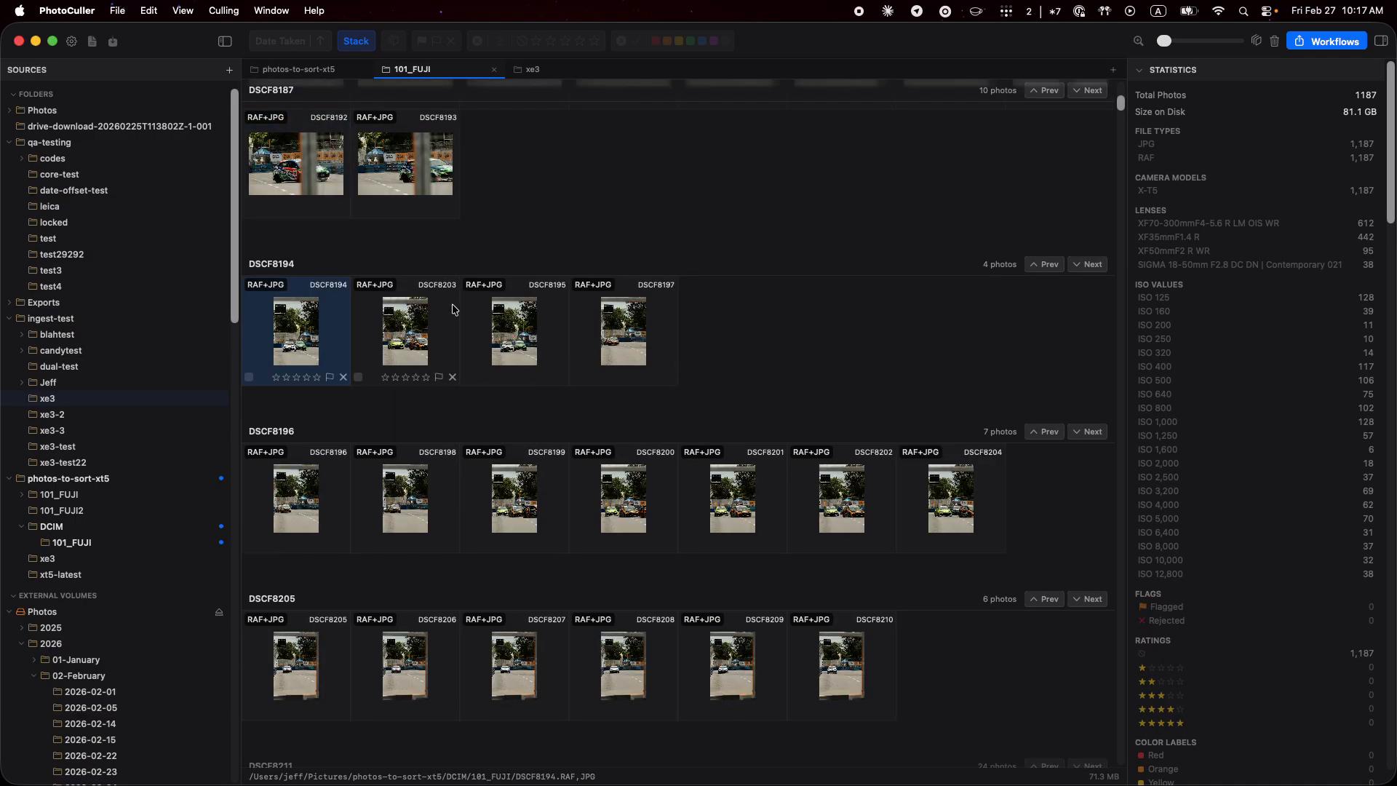
pyautogui.scroll(3, 473, 313)
pyautogui.scroll(-2, 466, 458)
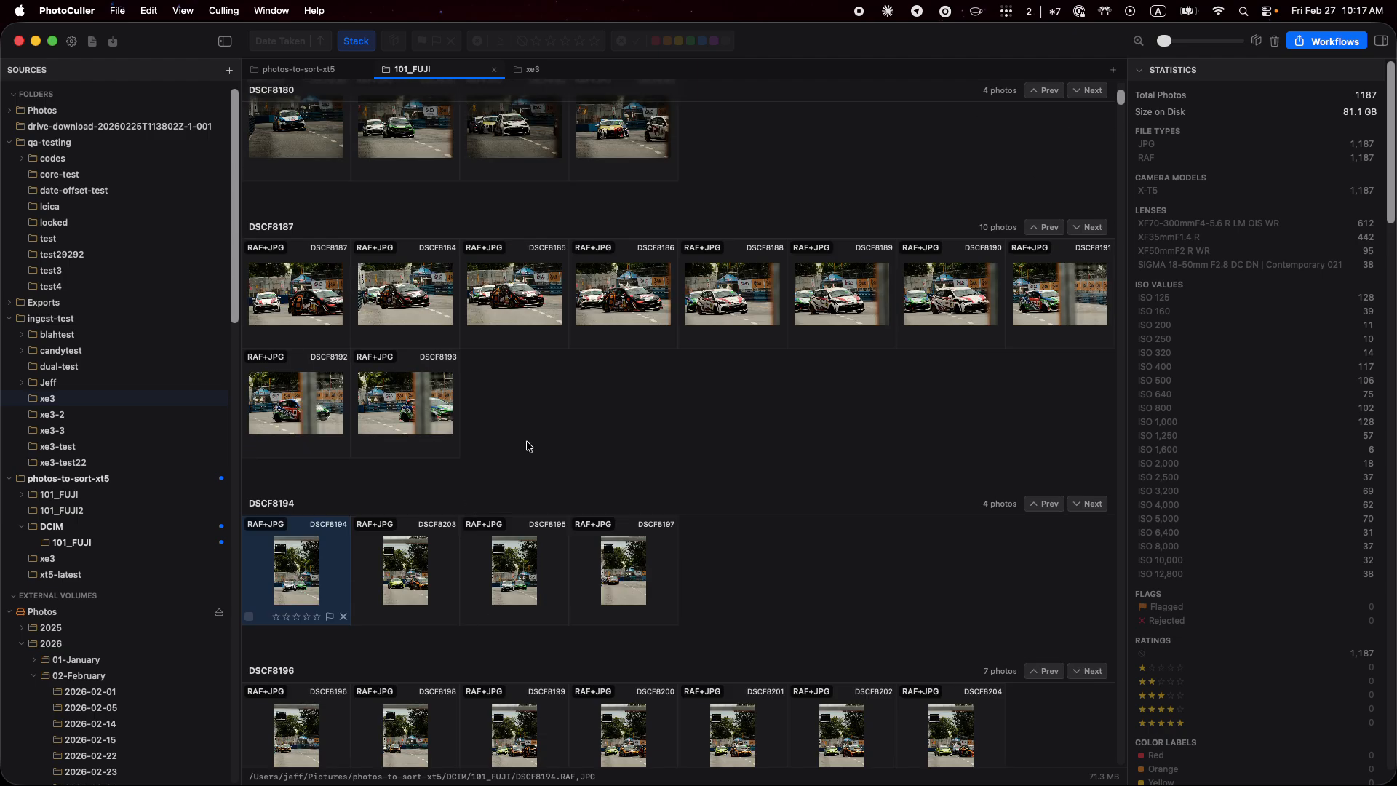
pyautogui.scroll(-10, 553, 452)
pyautogui.scroll(5, 568, 451)
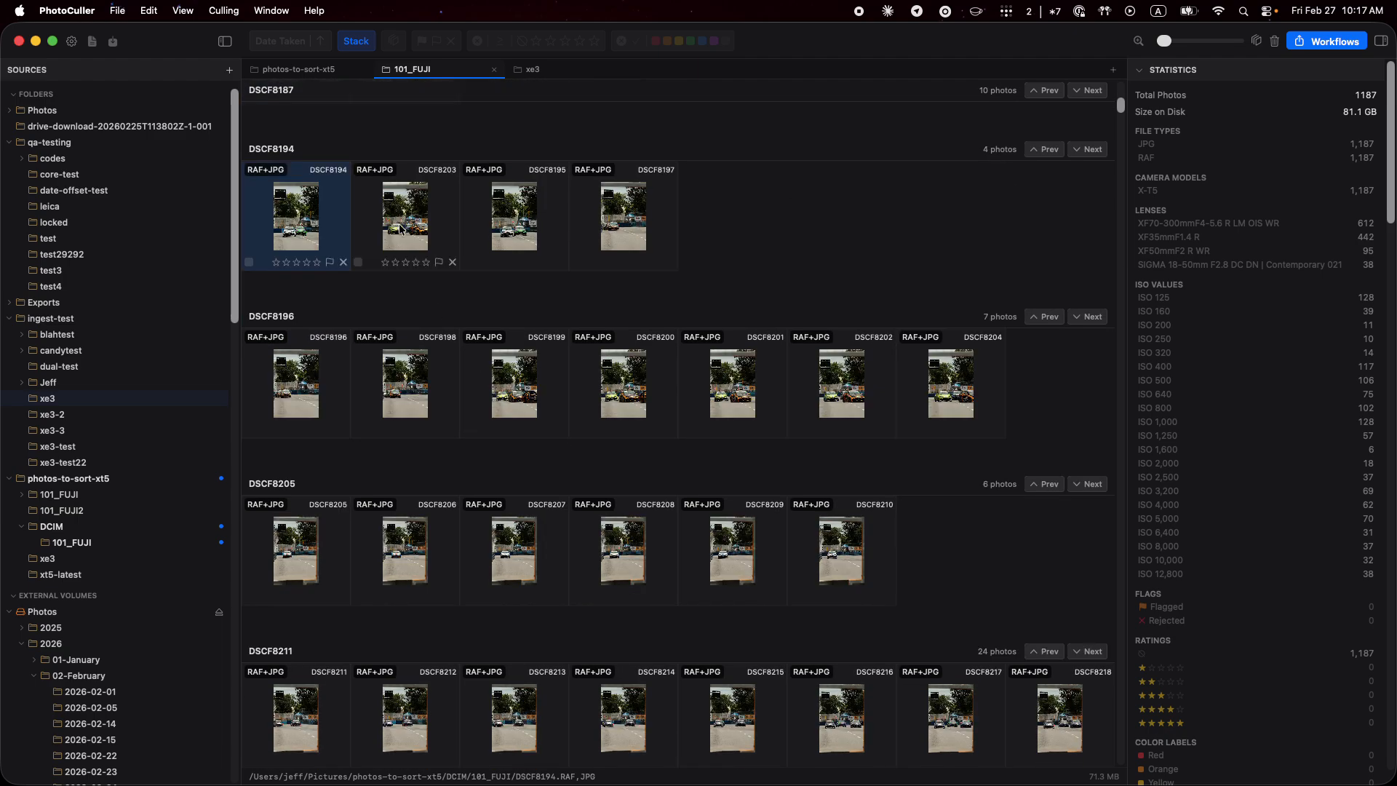
pyautogui.moveTo(405, 227); pyautogui.dragTo(339, 233)
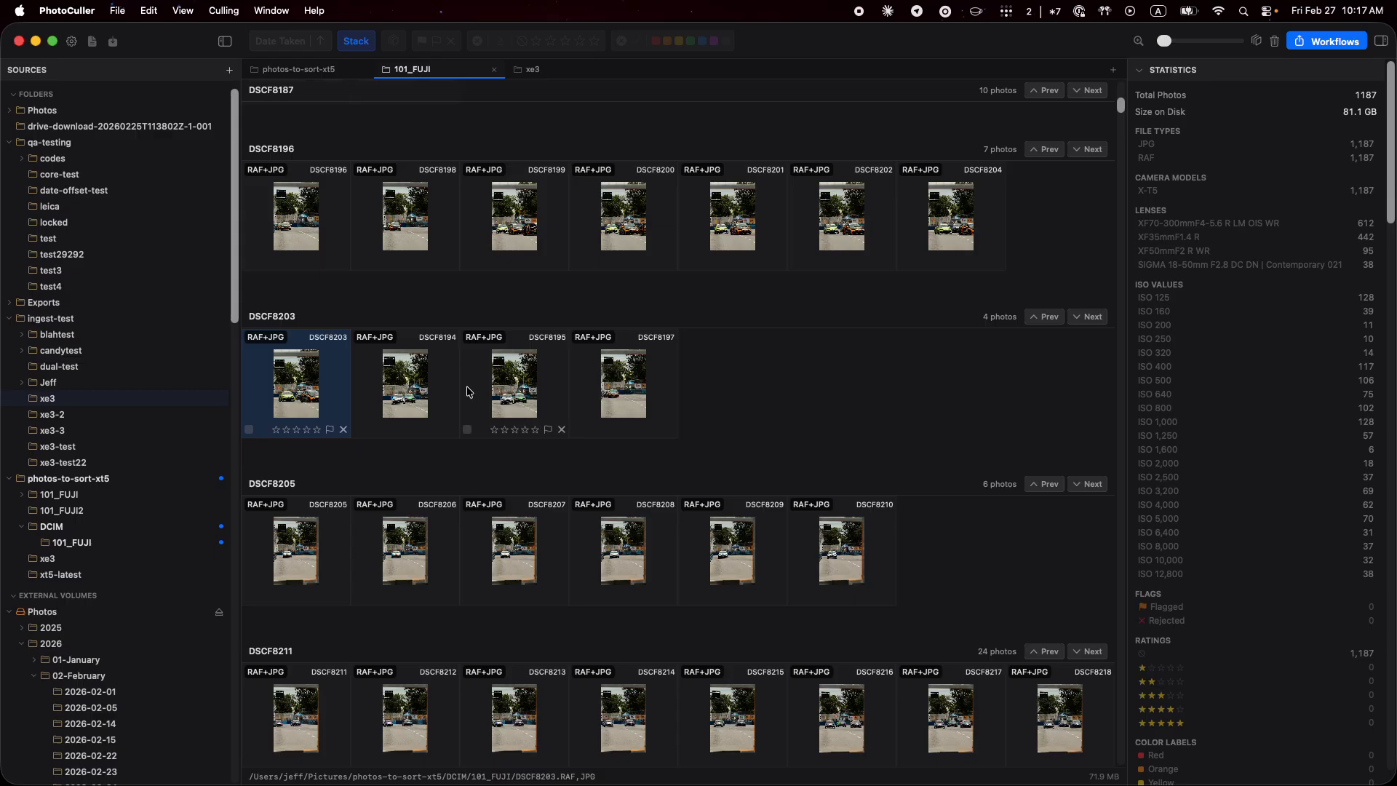
pyautogui.moveTo(497, 402); pyautogui.dragTo(401, 399)
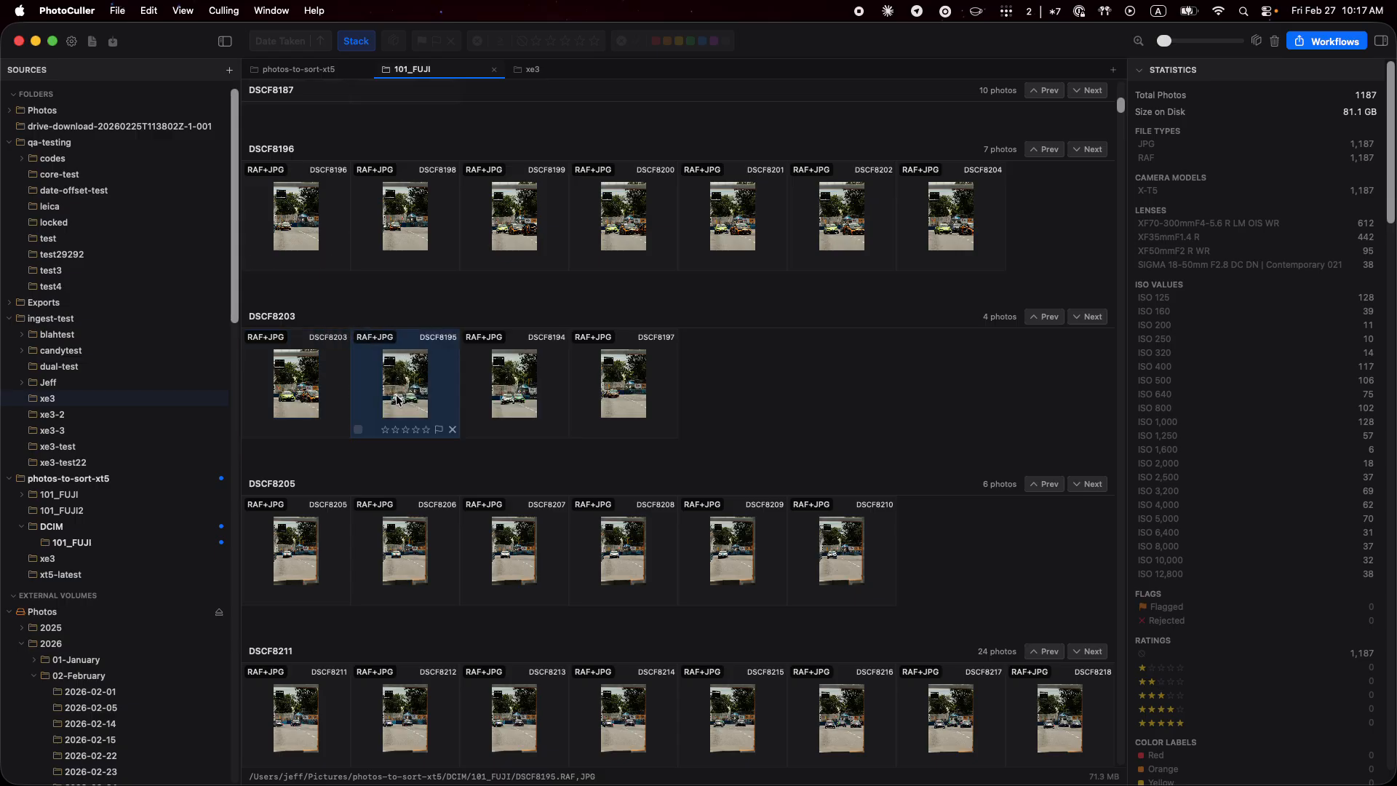
pyautogui.moveTo(557, 404); pyautogui.dragTo(302, 408)
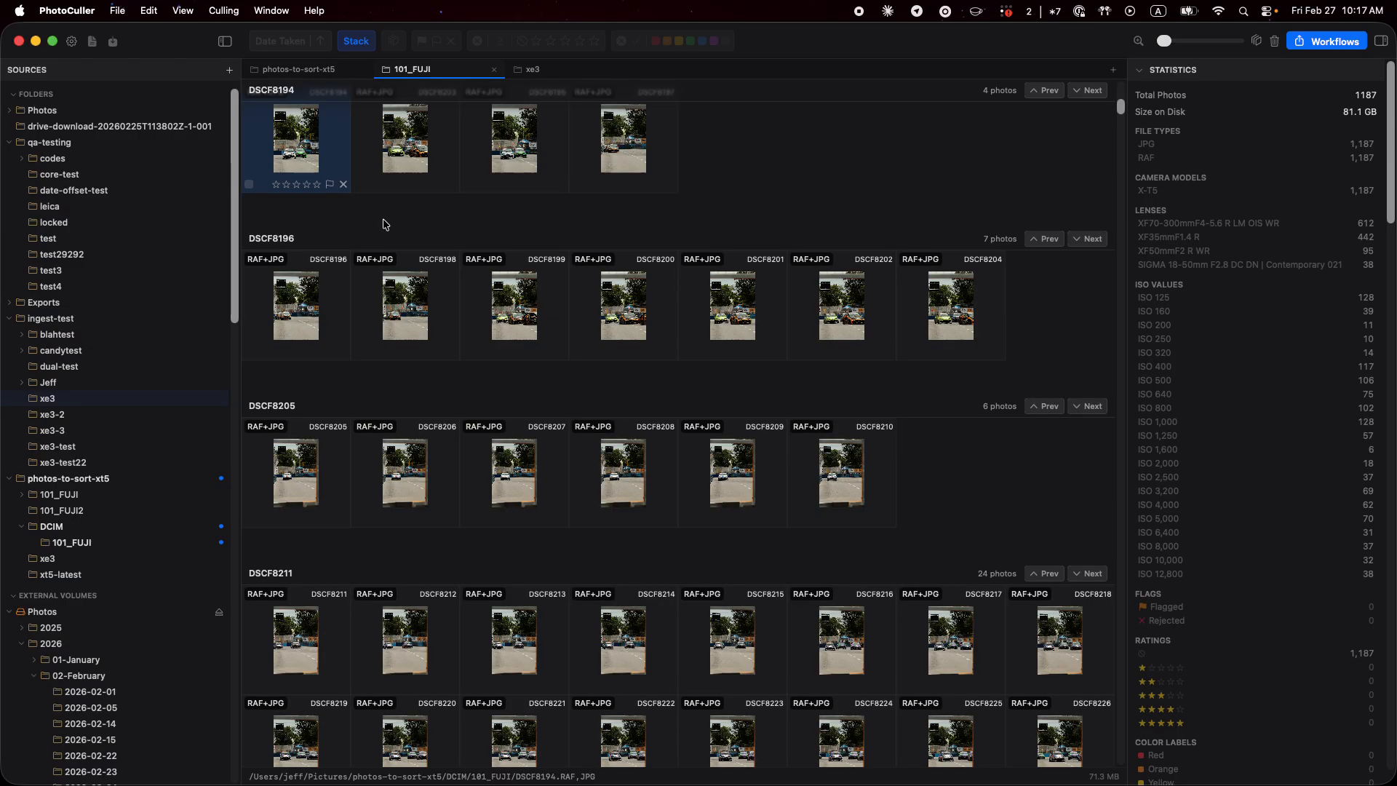
# Step: Browse the stack groups between DSCF8177 and DSCF8211, selecting photos DSCF8188 and DSCF8207 along the way
pyautogui.scroll(4, 663, 331)
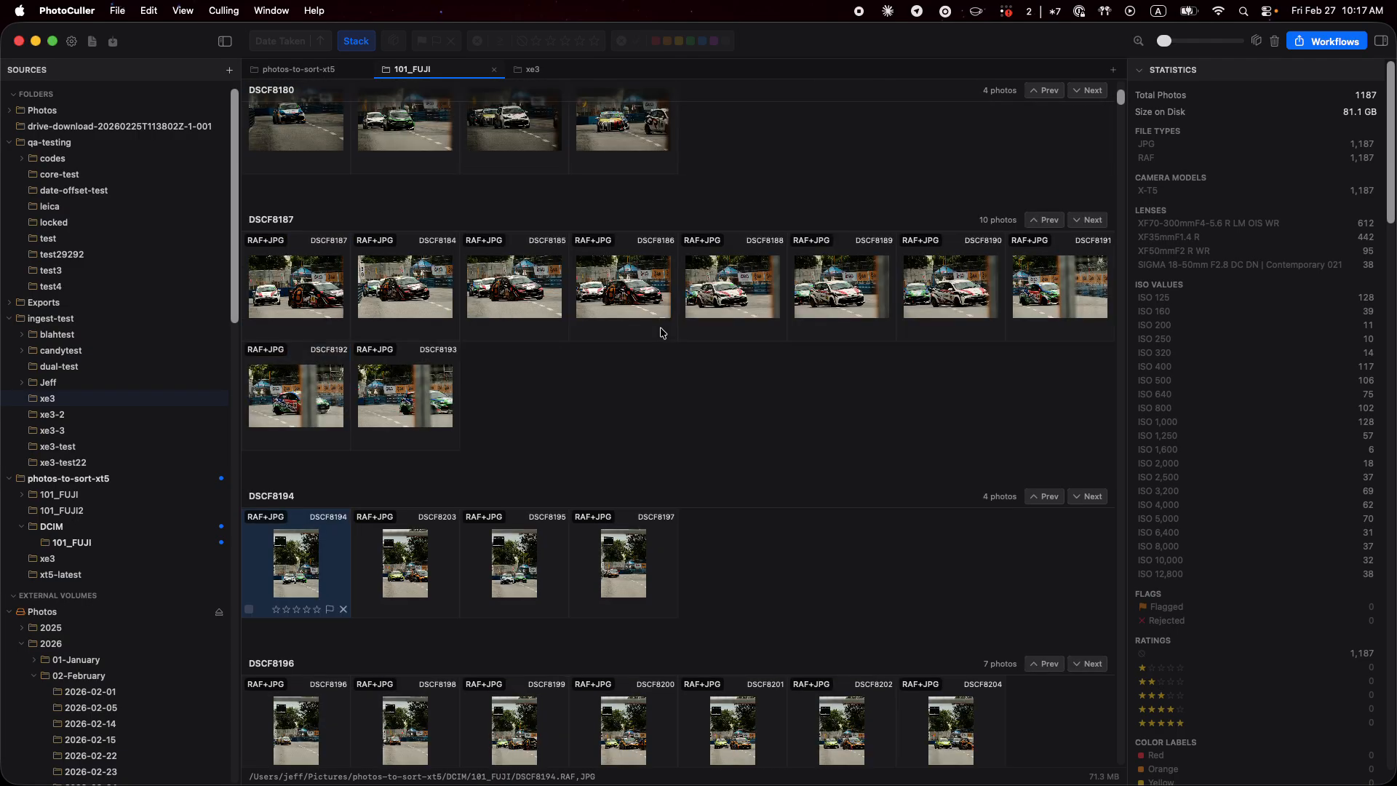
pyautogui.scroll(-5, 629, 429)
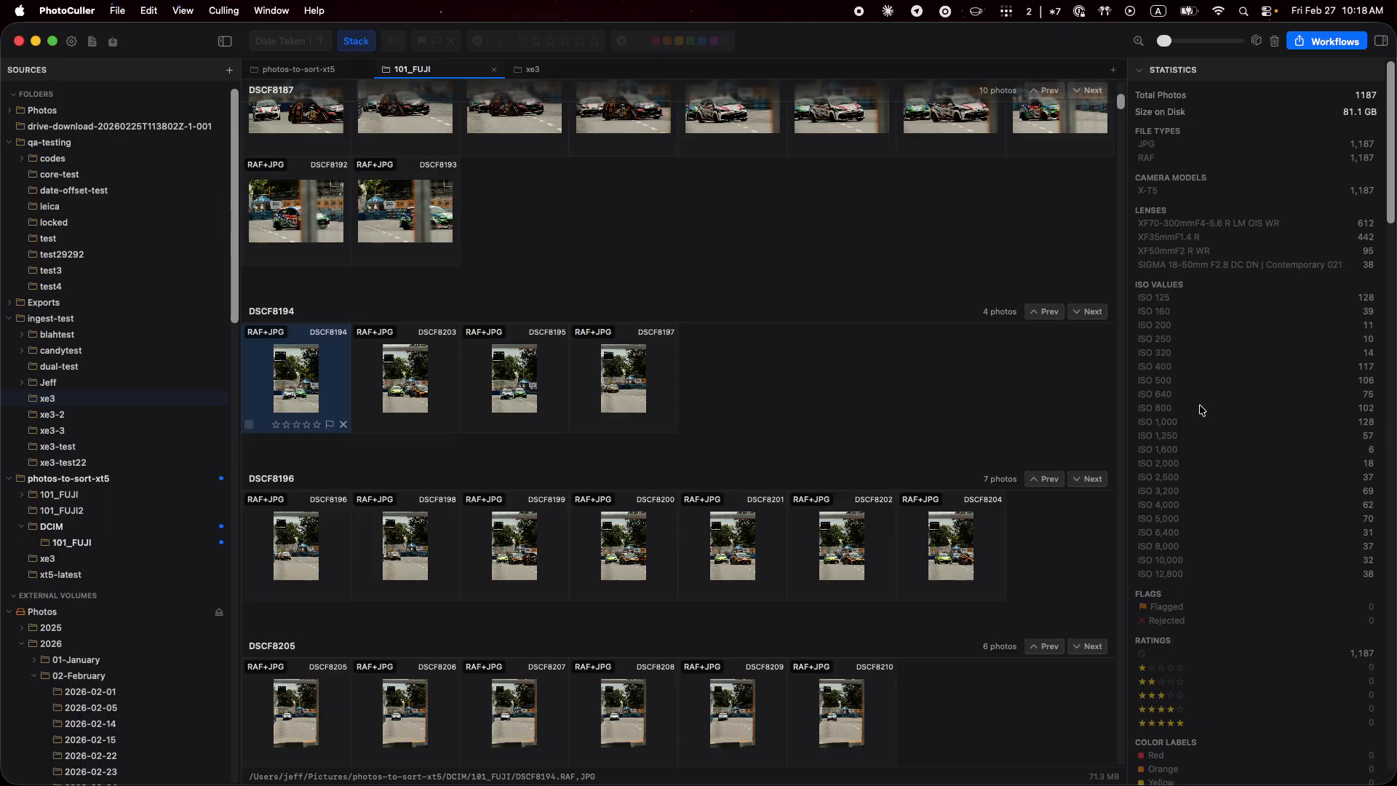
pyautogui.click(761, 252)
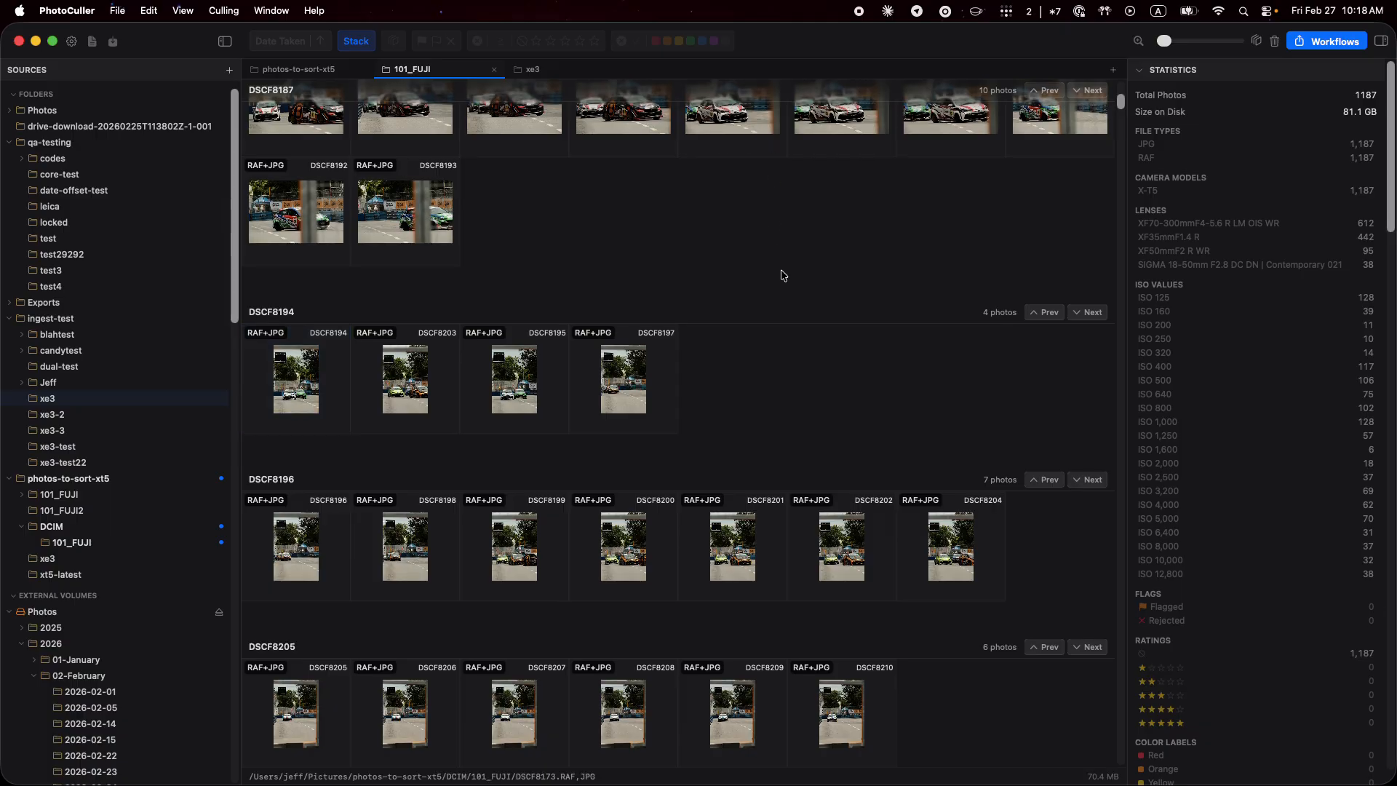
pyautogui.scroll(5, 780, 271)
pyautogui.click(737, 516)
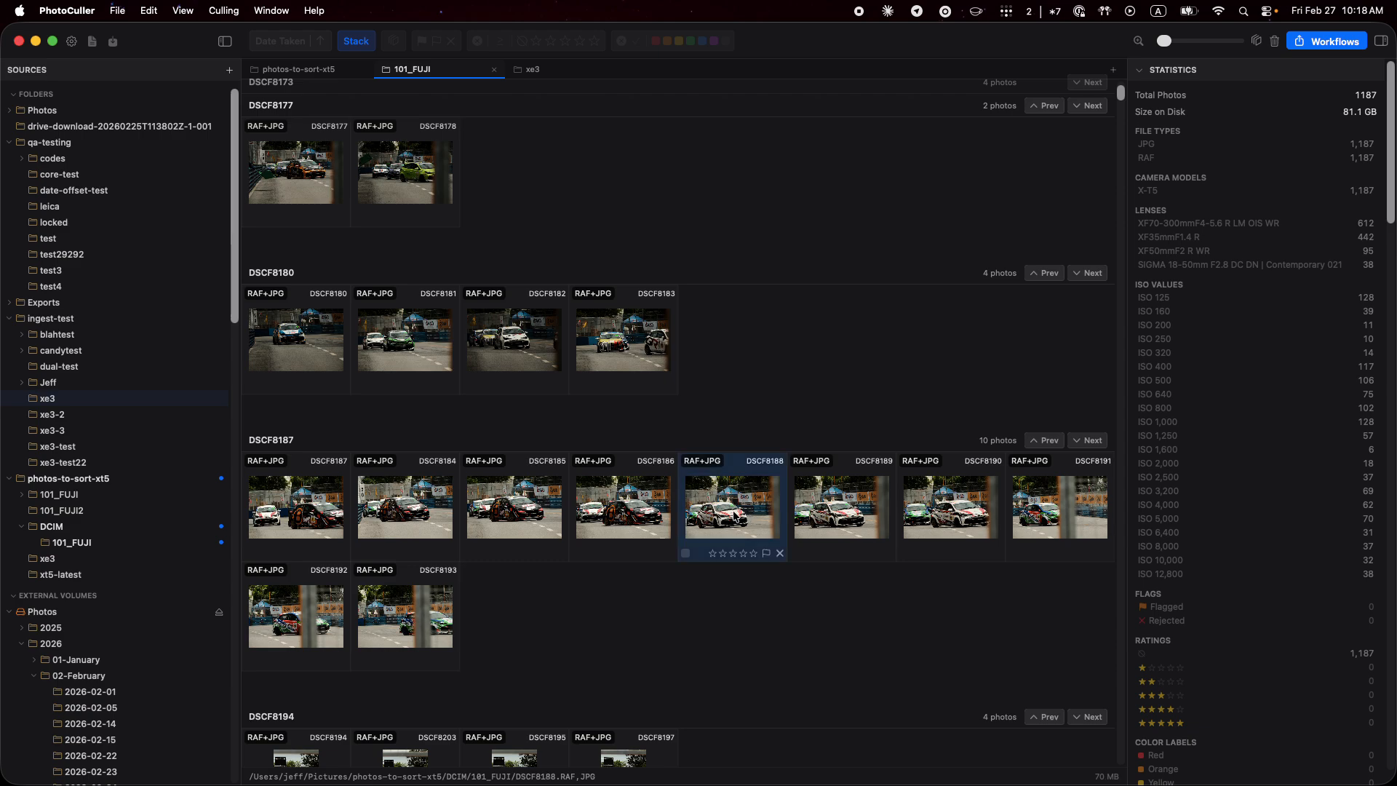
pyautogui.scroll(-10, 755, 497)
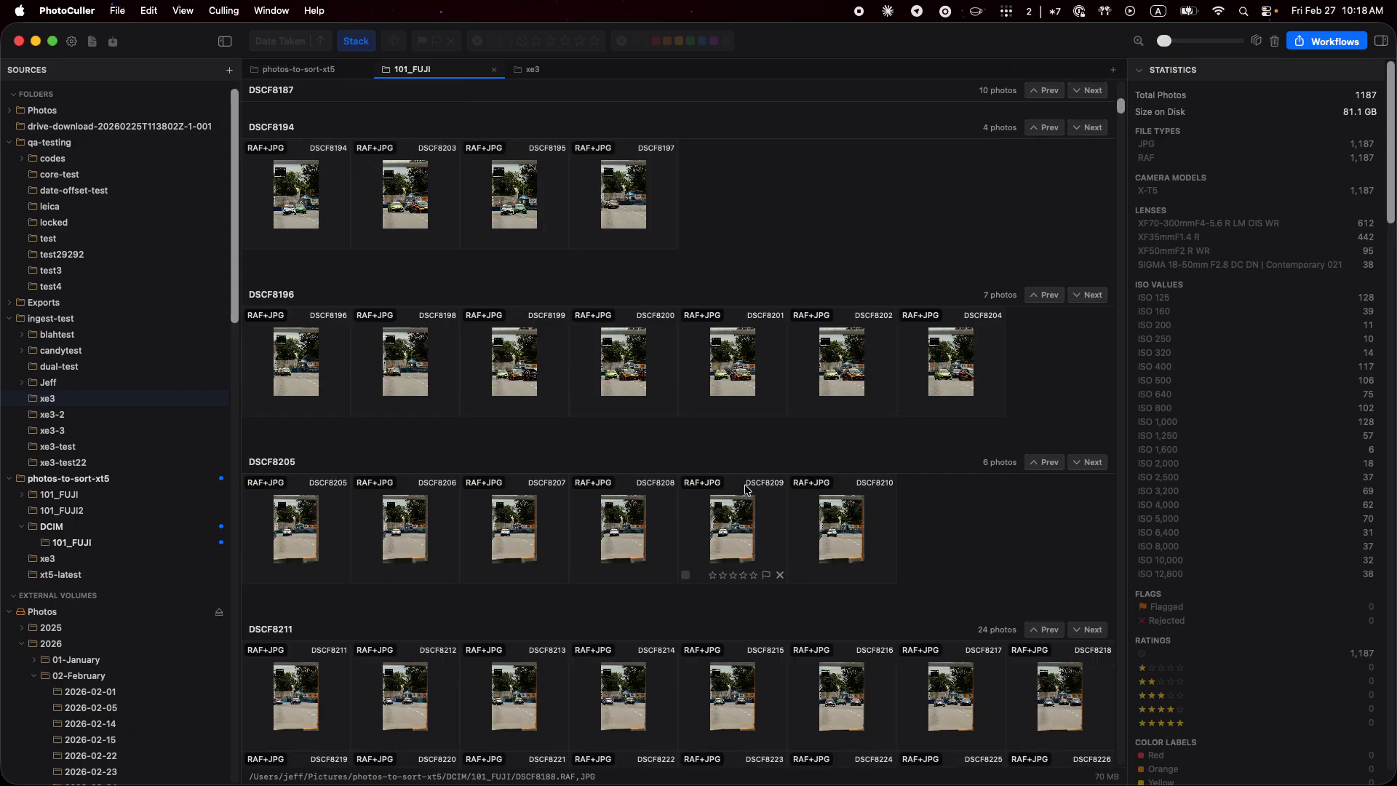
pyautogui.scroll(10, 745, 479)
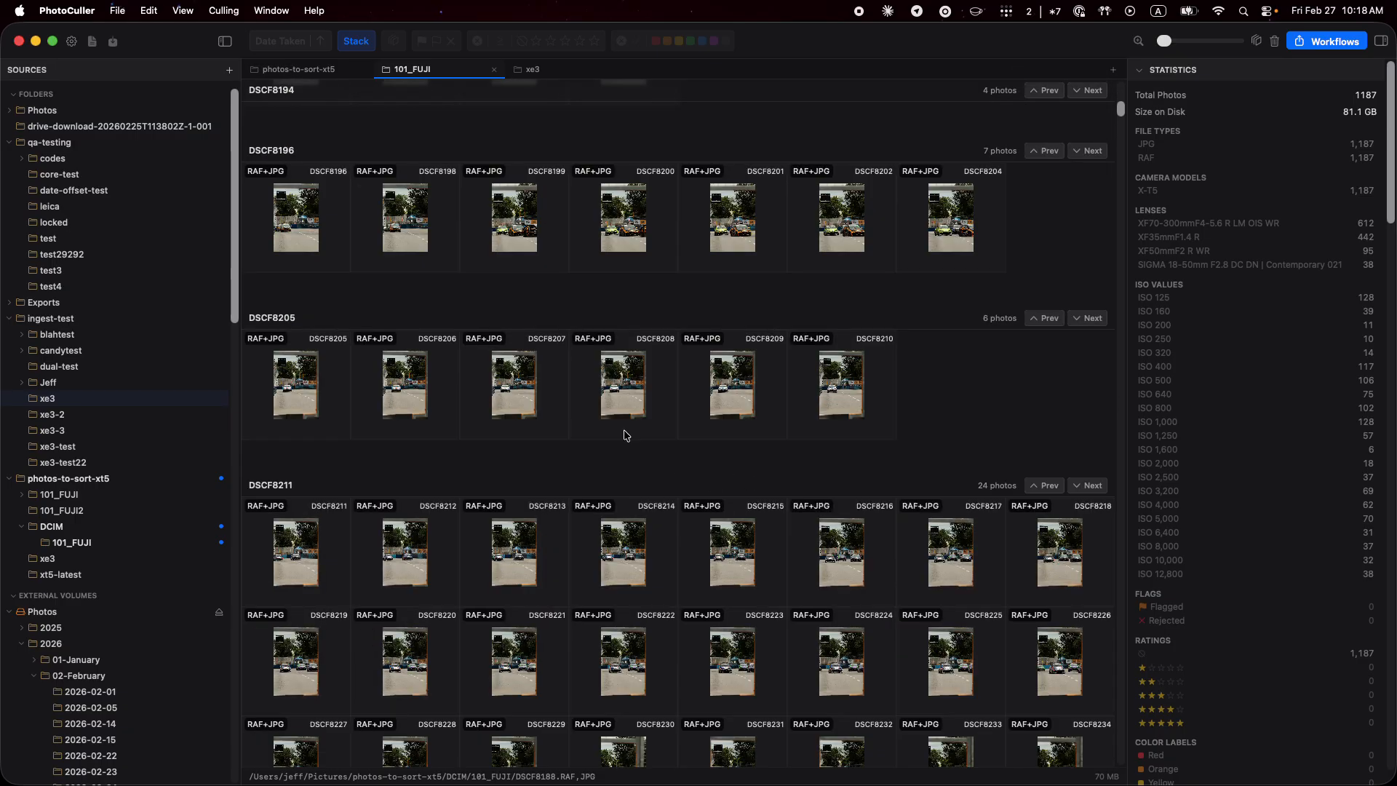
pyautogui.click(521, 393)
pyautogui.scroll(-1, 588, 460)
pyautogui.scroll(3, 589, 460)
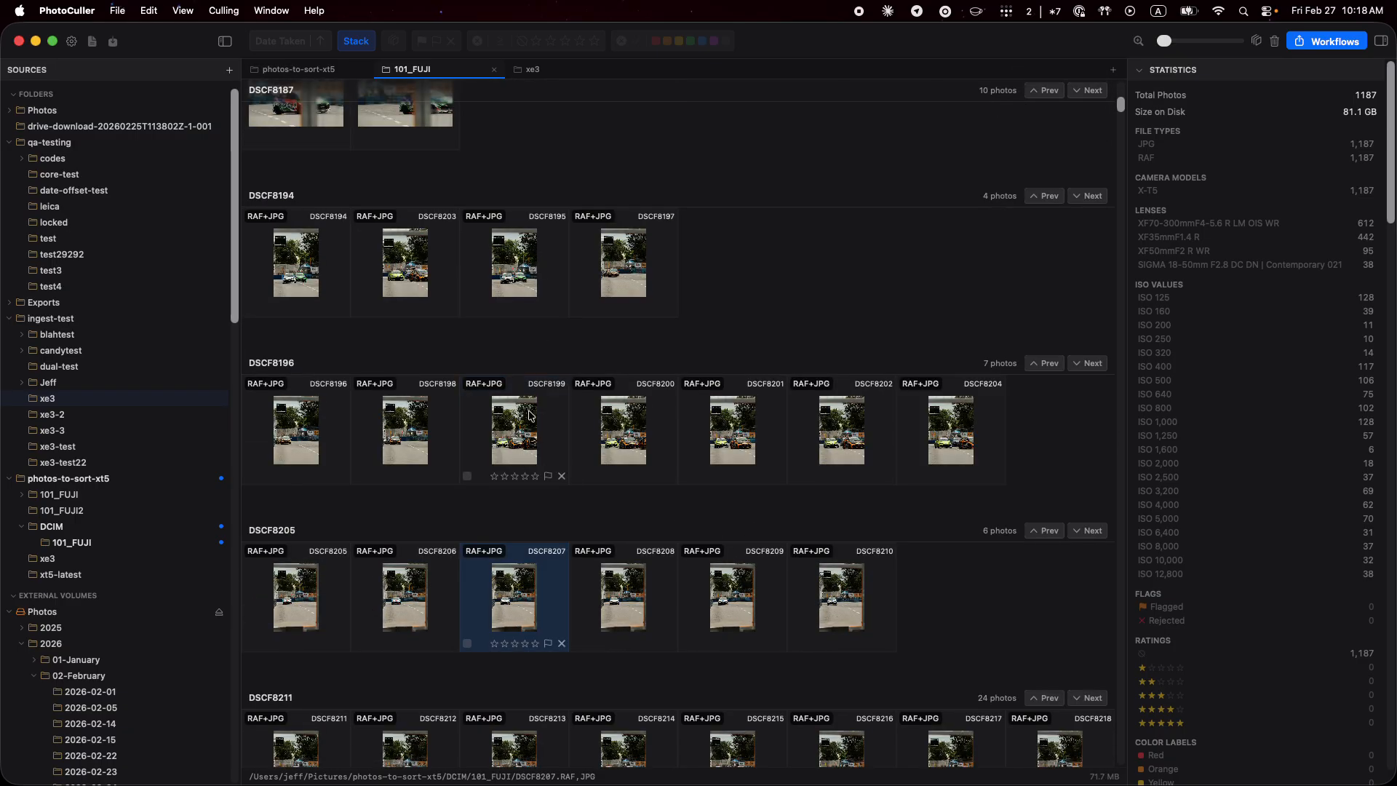
# Step: Open photo DSCF8200 of the DSCF8196 stack in the full-screen preview and advance to photo DSCF8204
pyautogui.click(531, 421)
pyautogui.click(659, 434)
pyautogui.press('Left')
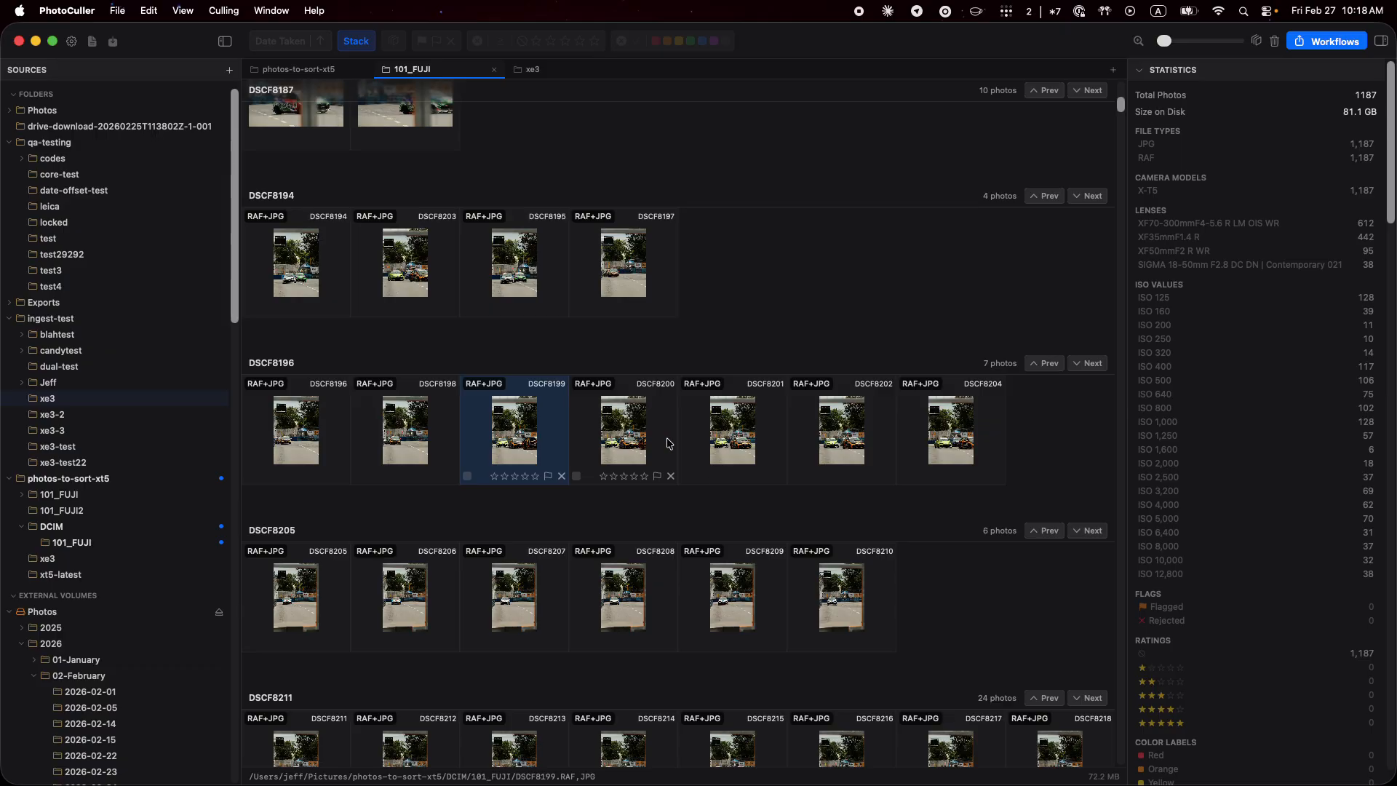
pyautogui.press('Right')
pyautogui.press('Return')
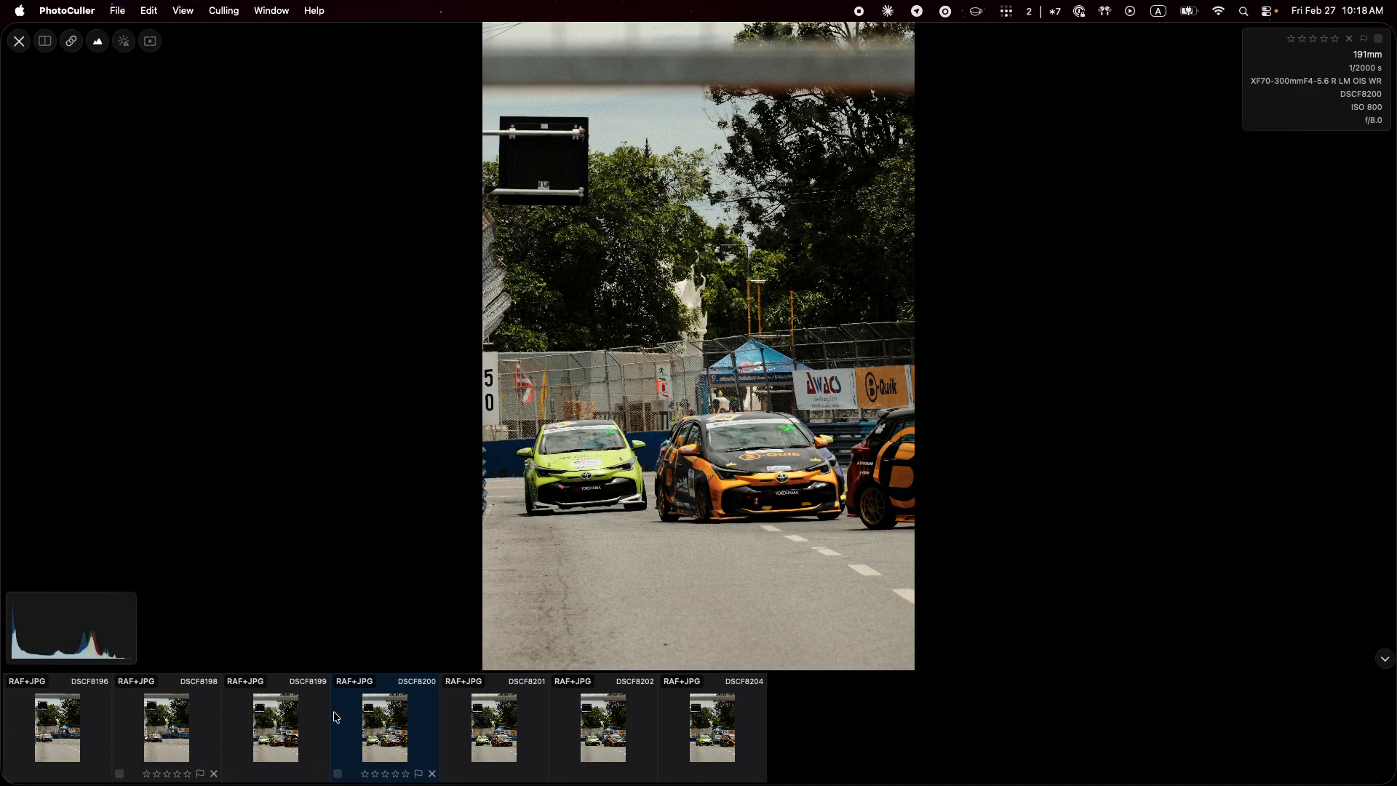
pyautogui.press('Right')
pyautogui.press('Right')
pyautogui.press('Right')
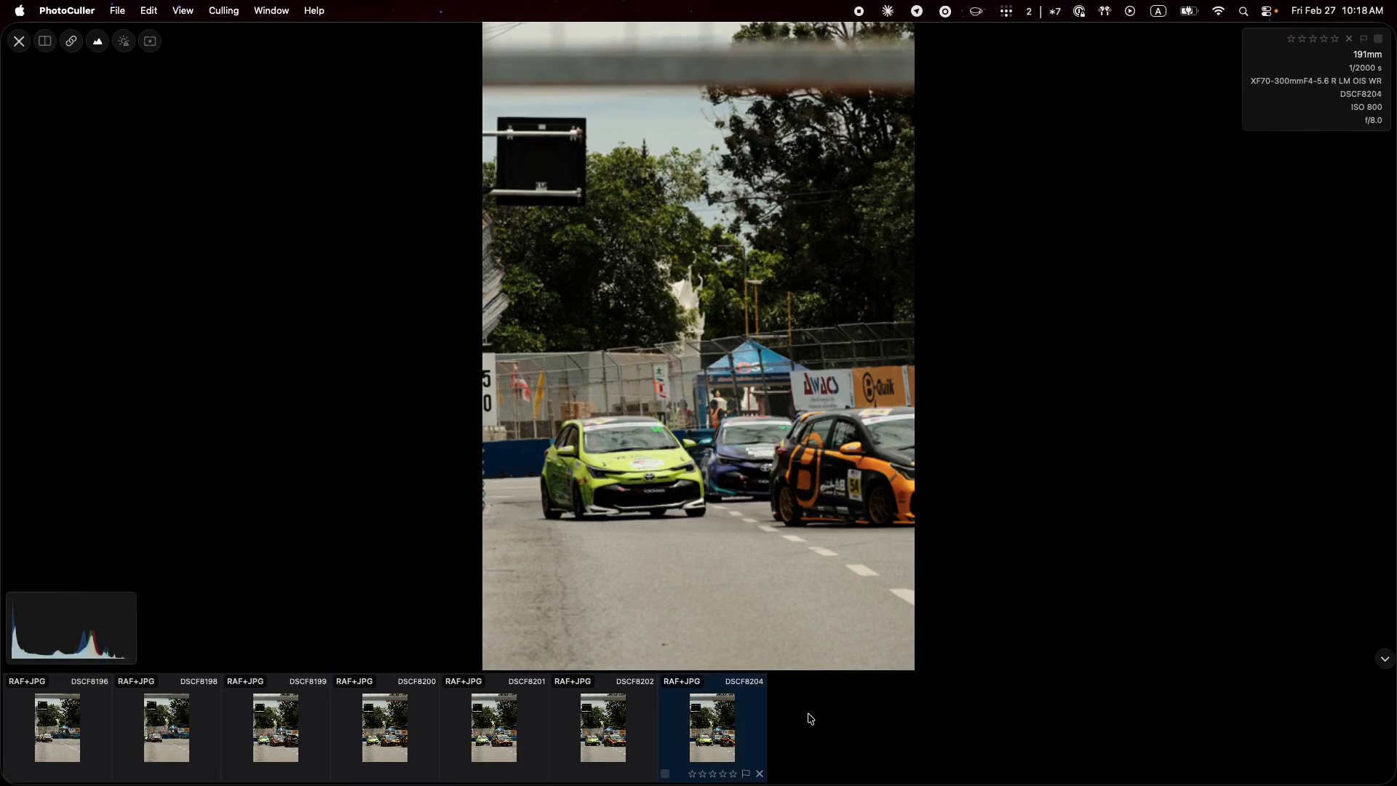
# Step: Go back through the DSCF8196 stack in the preview, advance to DSCF8204 again, and return to the grid
pyautogui.press('Left')
pyautogui.press('Left')
pyautogui.press('Left')
pyautogui.press('Left')
pyautogui.press('Left')
pyautogui.press('Left')
pyautogui.press('Right')
pyautogui.press('Right')
pyautogui.press('Right')
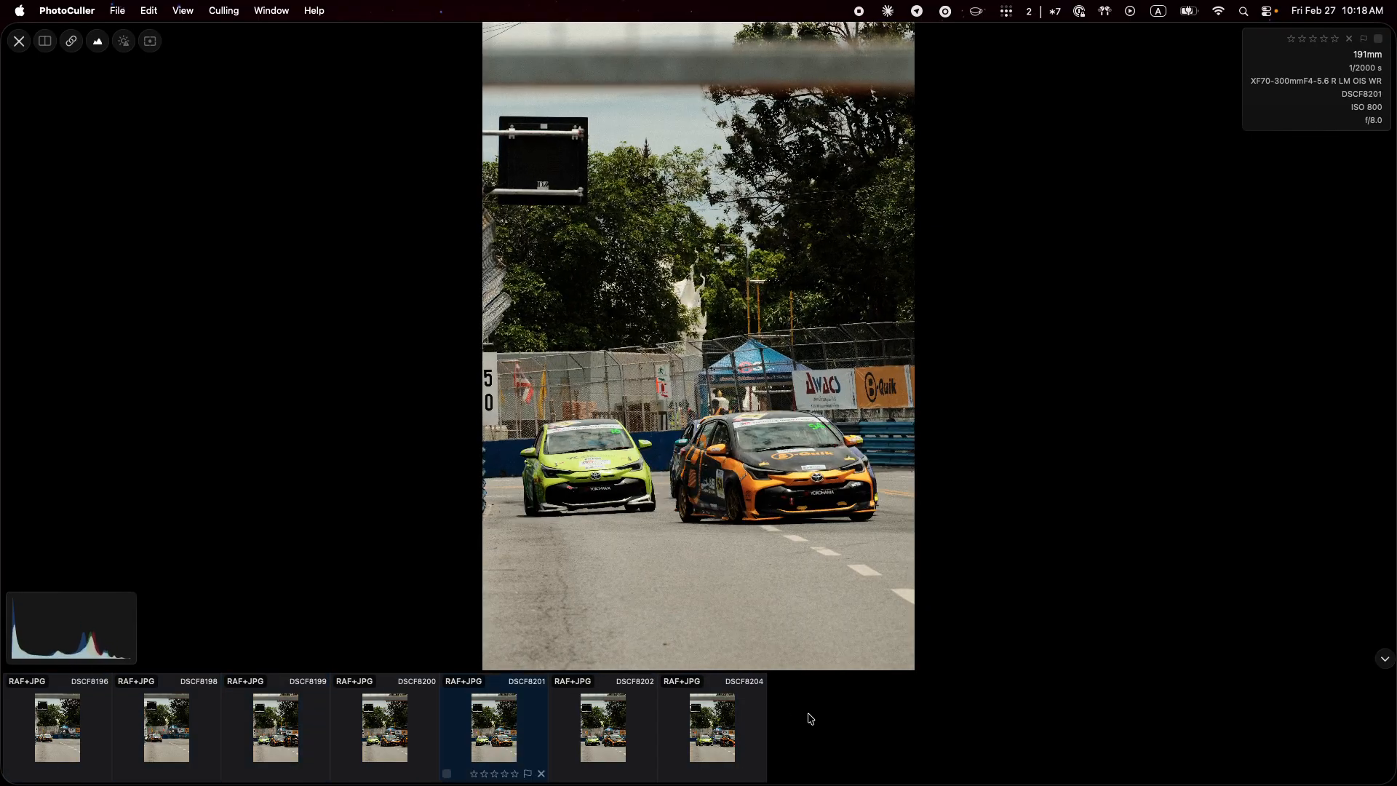
pyautogui.press('Right')
pyautogui.press('Right')
pyautogui.press('Escape')
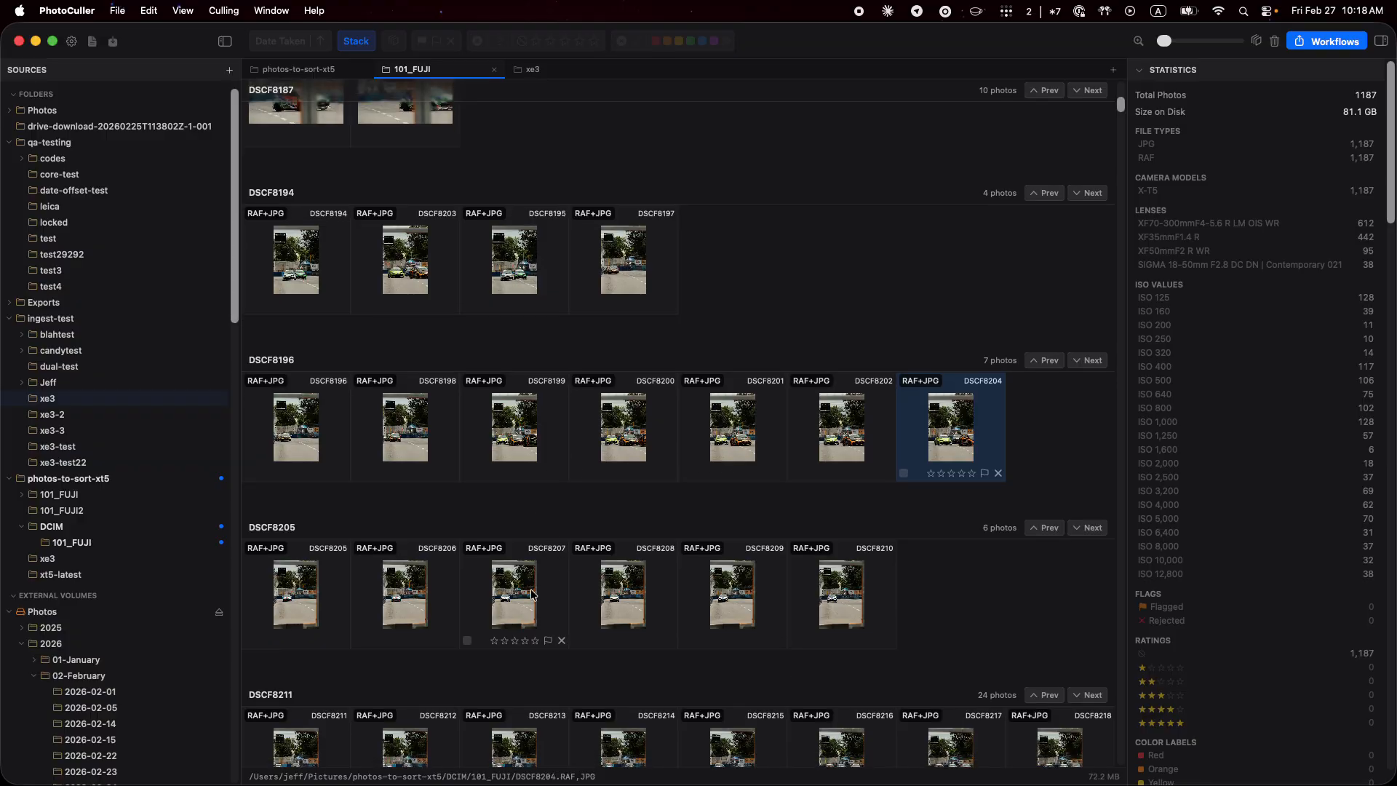
# Step: Preview photo DSCF8207 full screen, go through its stack up to DSCF8210, and return to the grid
pyautogui.doubleClick(531, 594)
pyautogui.press('Left')
pyautogui.press('Right')
pyautogui.press('Right')
pyautogui.press('Right')
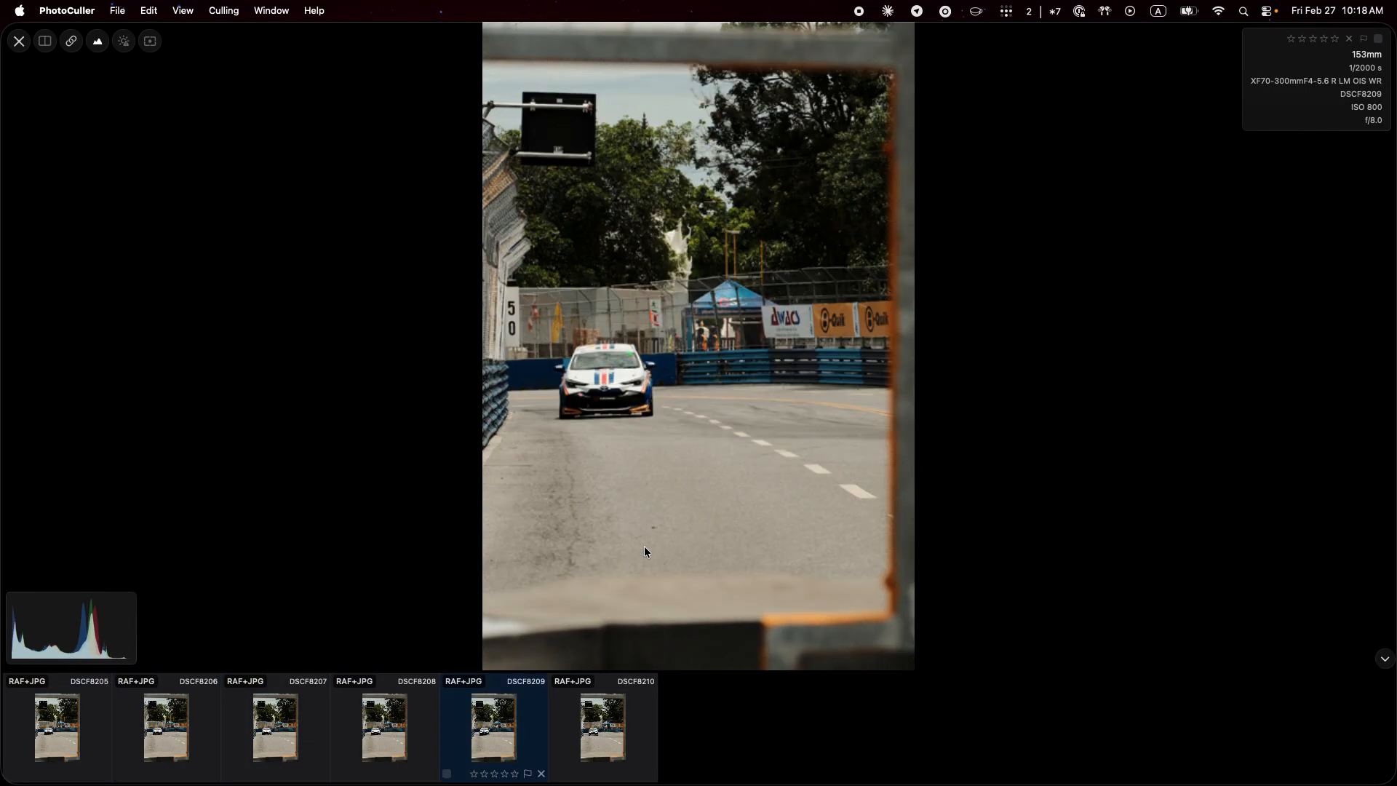
pyautogui.press('Right')
pyautogui.press('Escape')
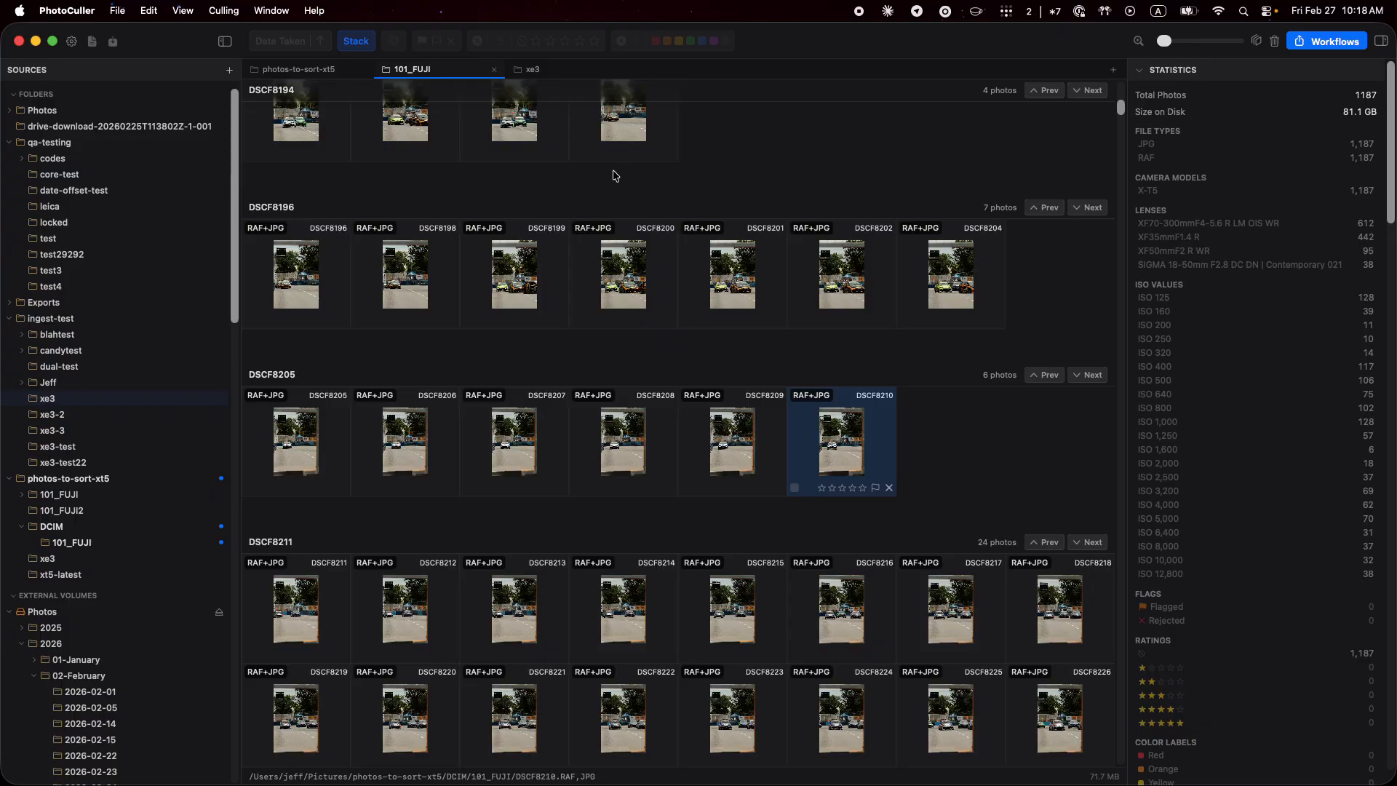
# Step: Review the file info of photo DSCF8210 and enable its Date Offset under EXIF Corrections
pyautogui.scroll(-5, 1329, 492)
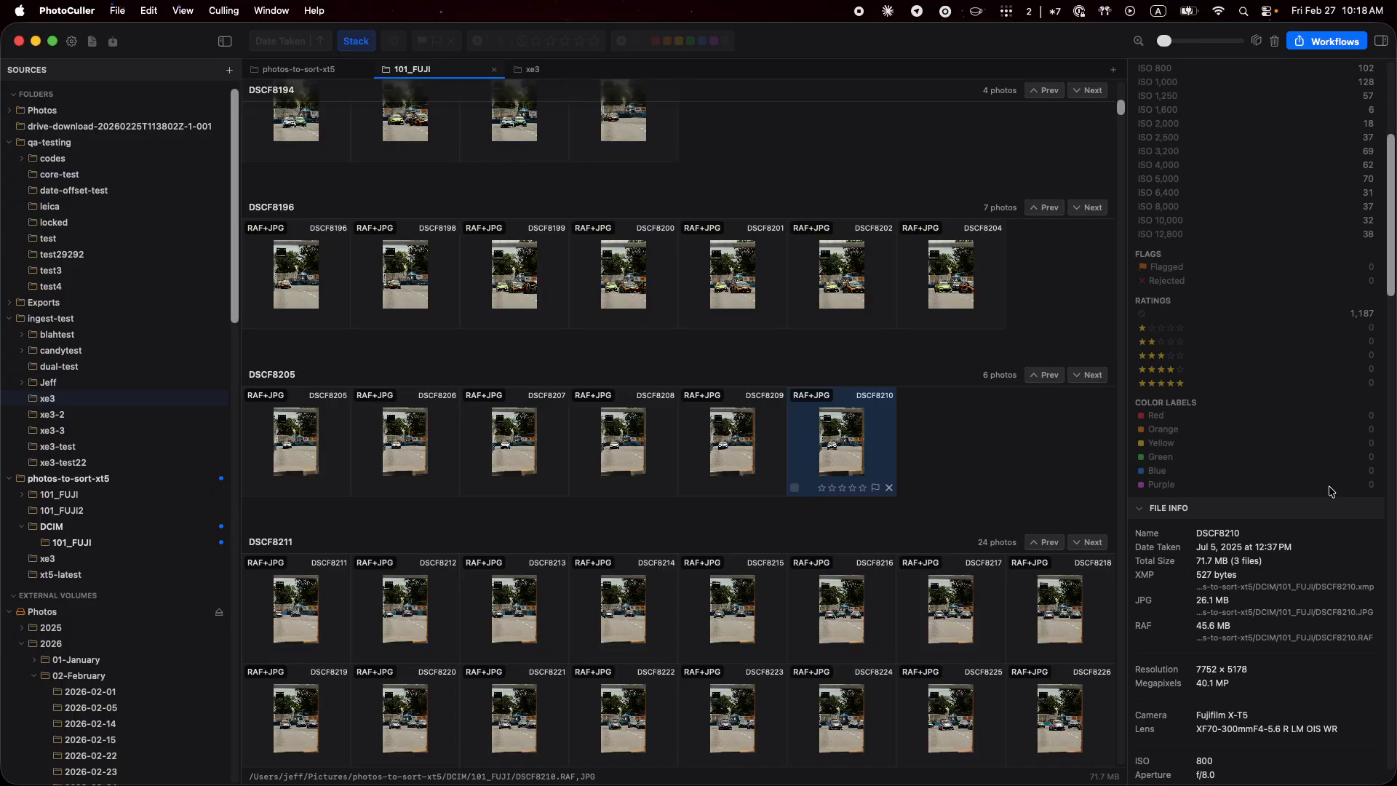
pyautogui.scroll(-8, 1329, 491)
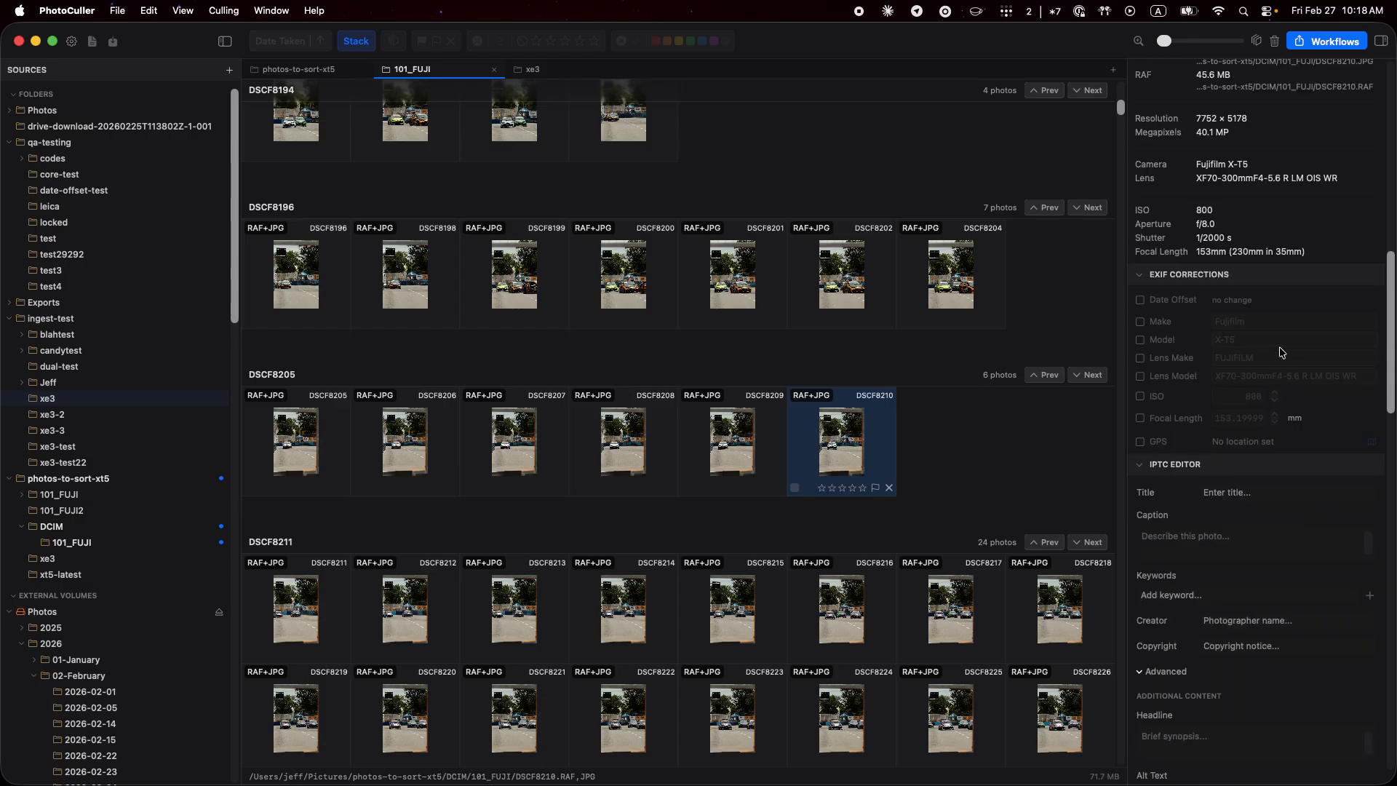
pyautogui.click(1140, 301)
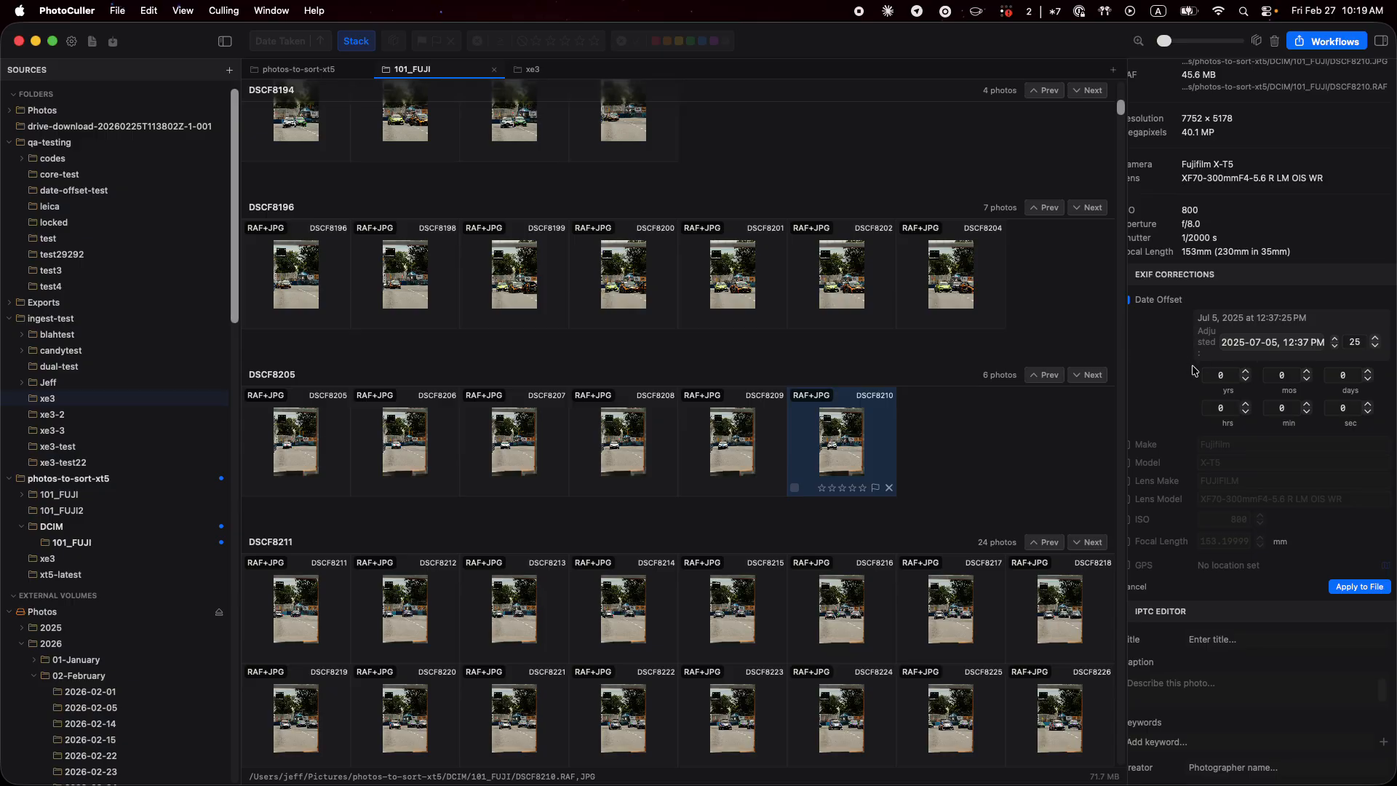
# Step: Select photos DSCF8205 through DSCF8210, enable their Date Offset correction to view its options, and disable it again
pyautogui.click(326, 473)
pyautogui.keyDown('shift'); pyautogui.click(853, 452); pyautogui.keyUp('shift')
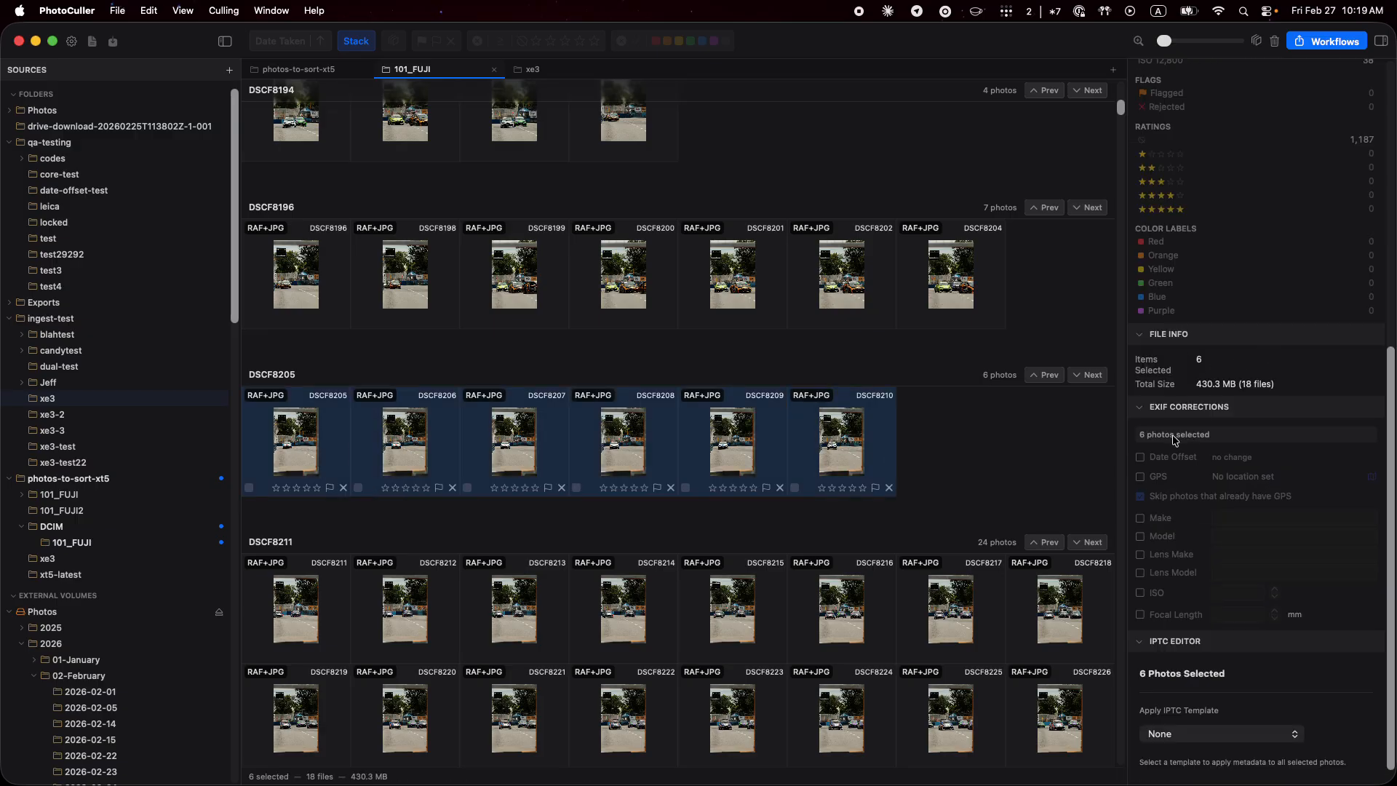
pyautogui.click(1140, 458)
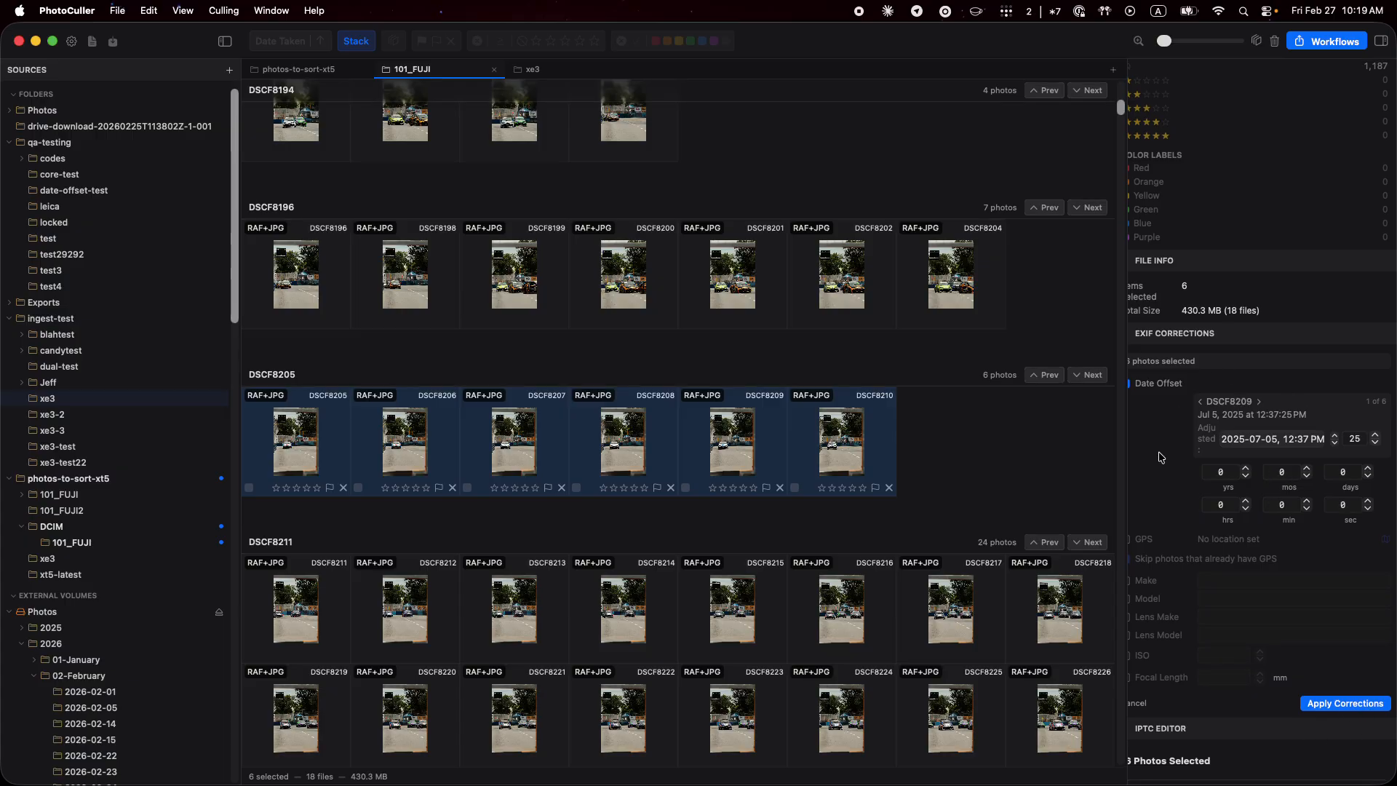
pyautogui.click(1133, 387)
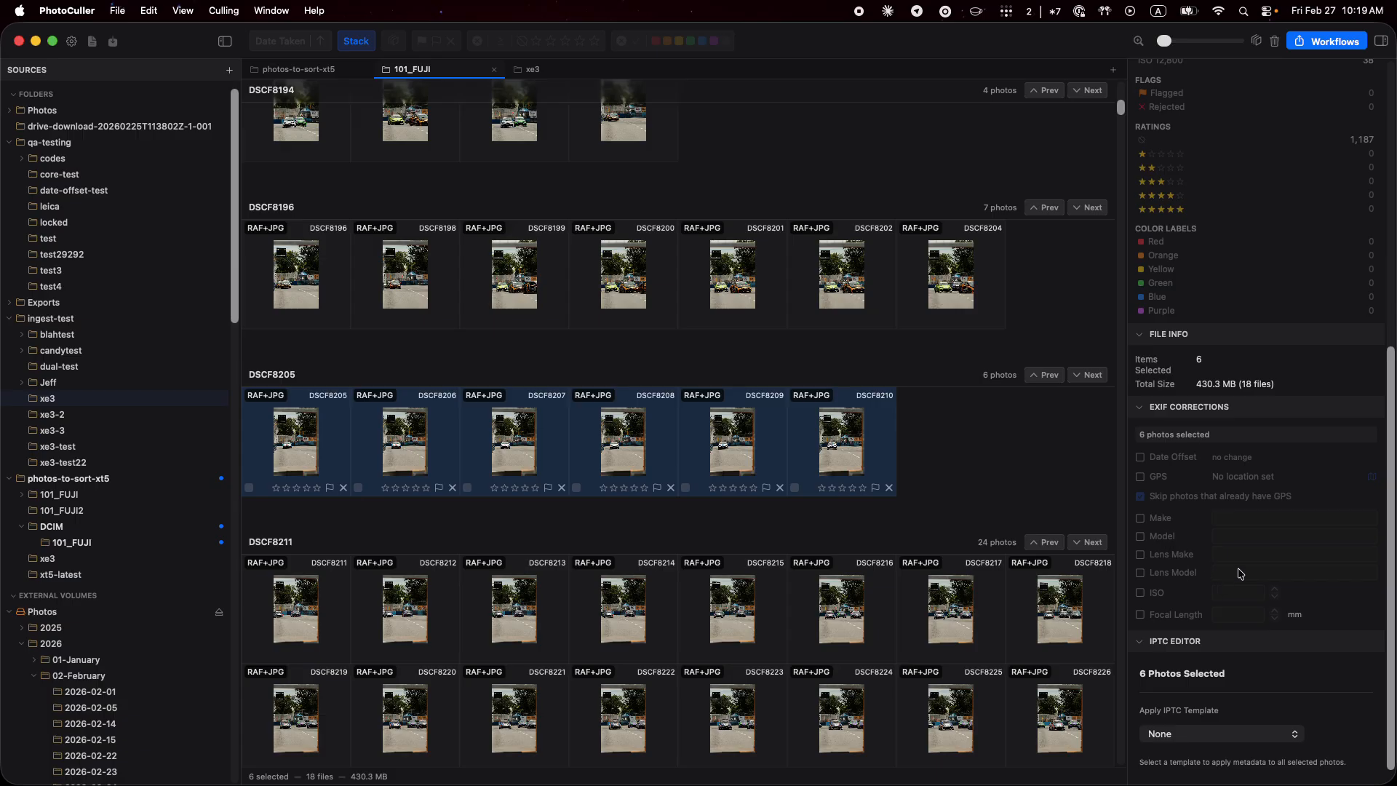
# Step: Open the drive-download-20260225T113802Z-1-001 folder and disable grouping to show its photos
pyautogui.click(131, 128)
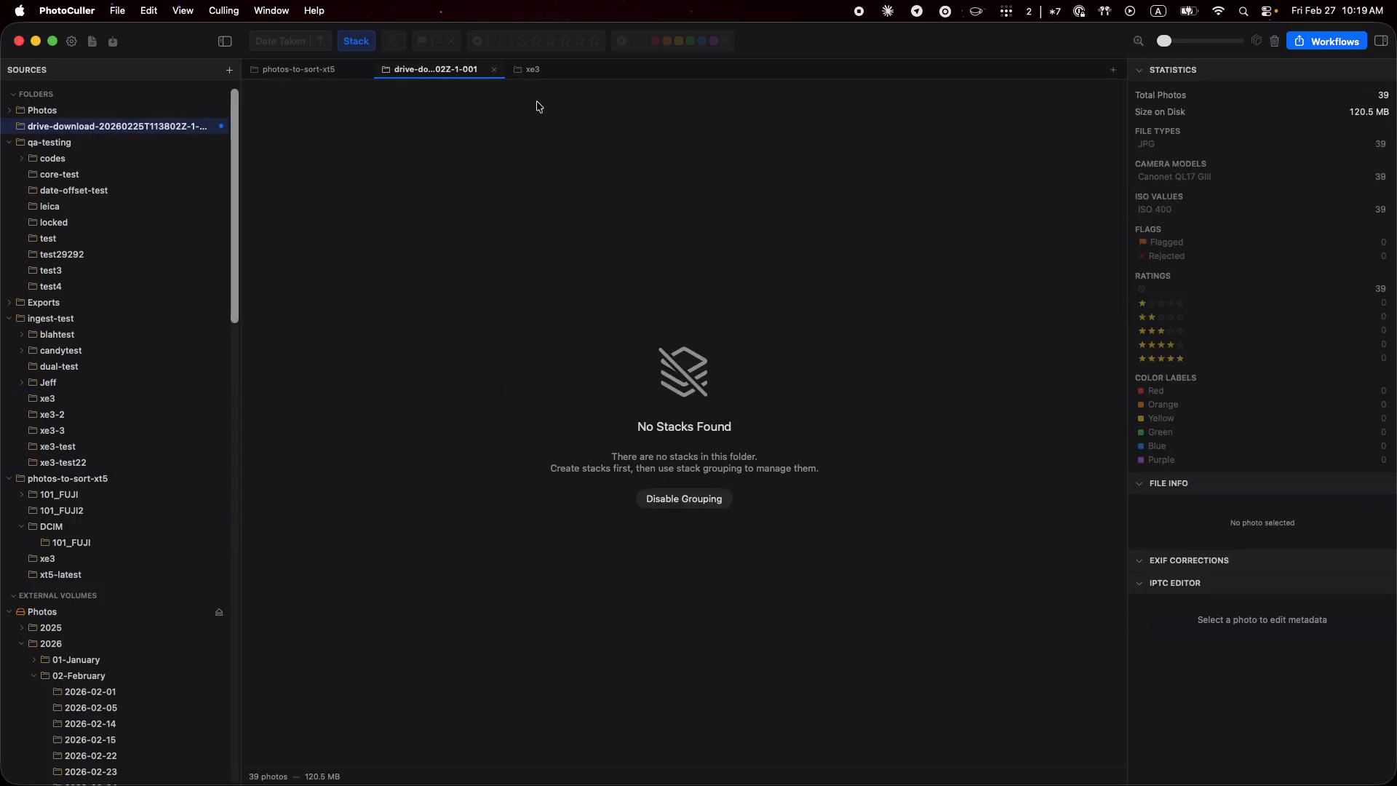
pyautogui.click(688, 502)
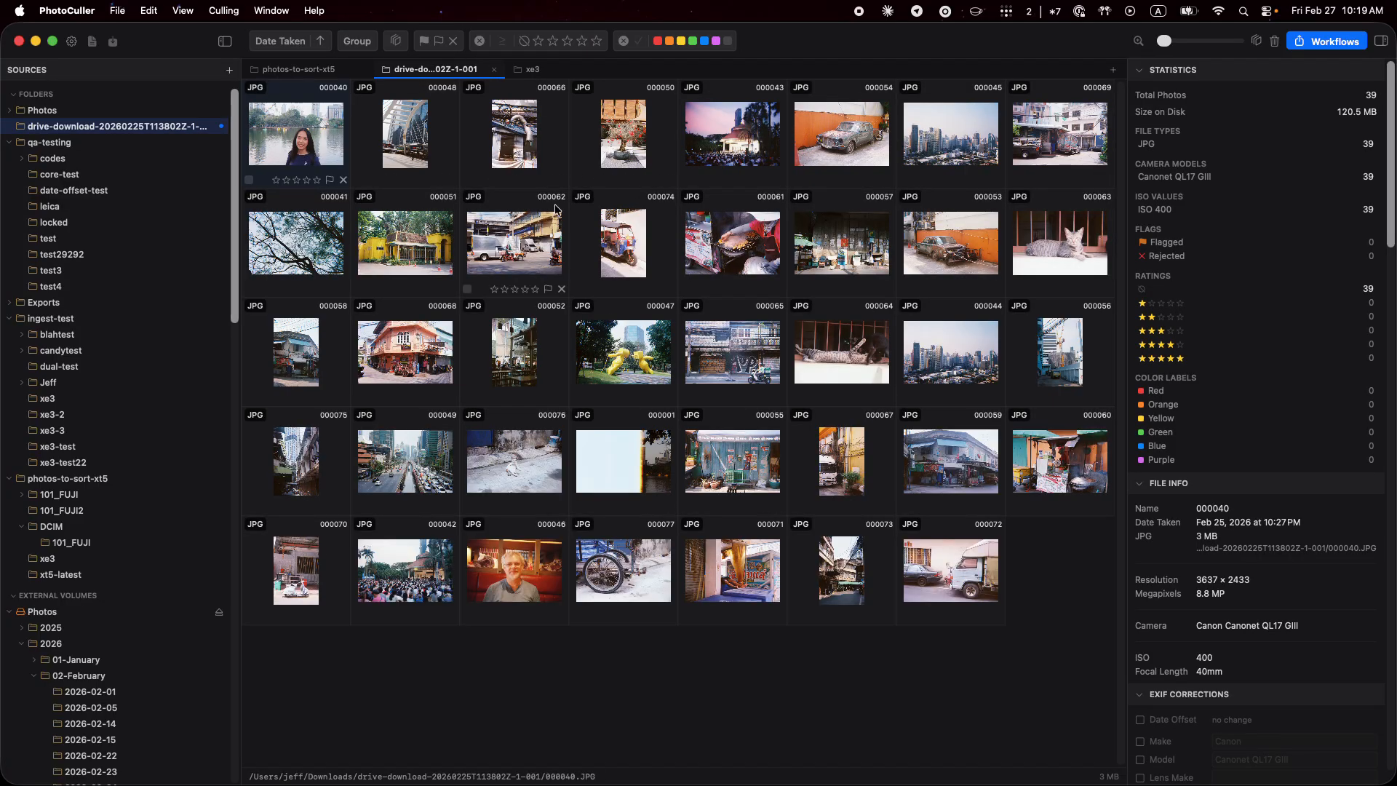
# Step: Select photo 000047 and examine its file info, EXIF Corrections and IPTC Editor fields
pyautogui.click(633, 357)
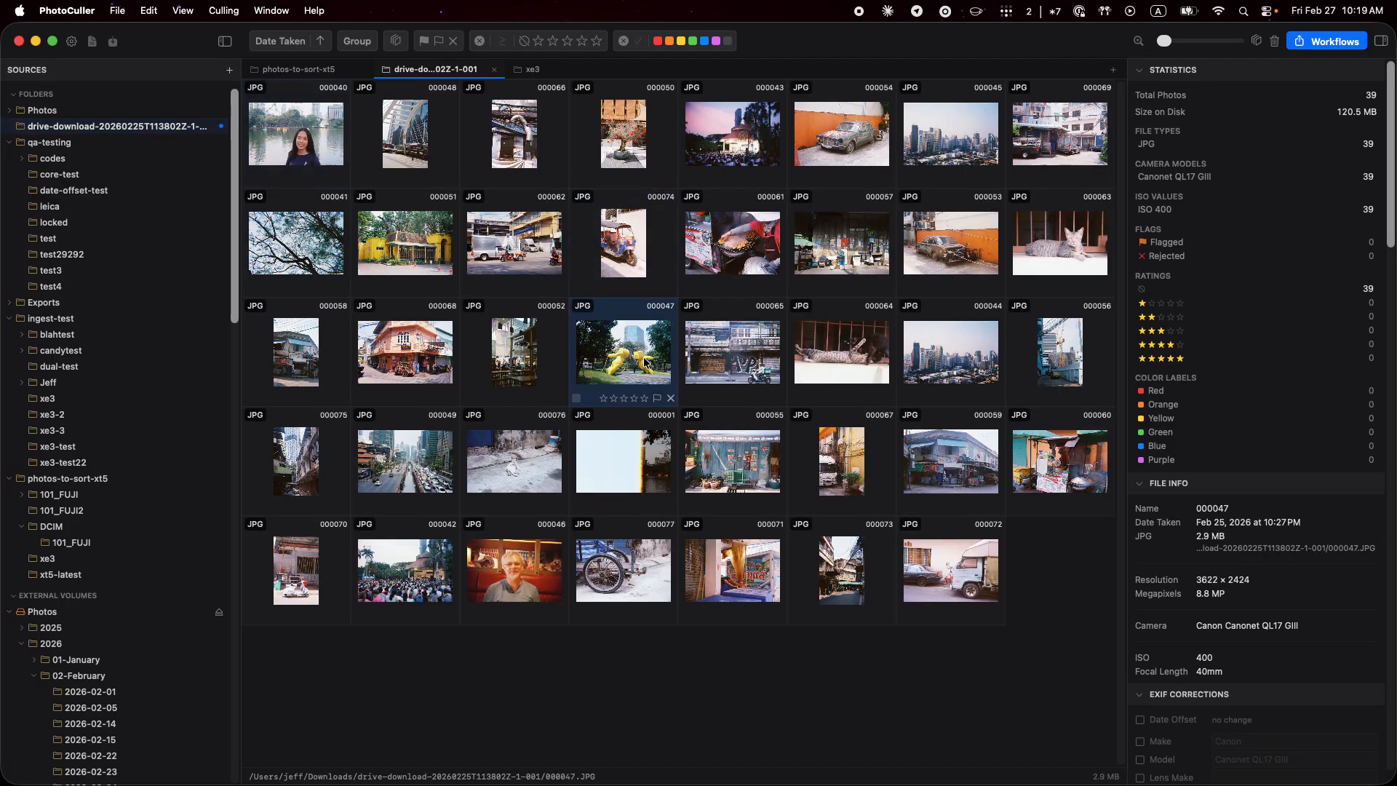
pyautogui.scroll(-3, 1169, 591)
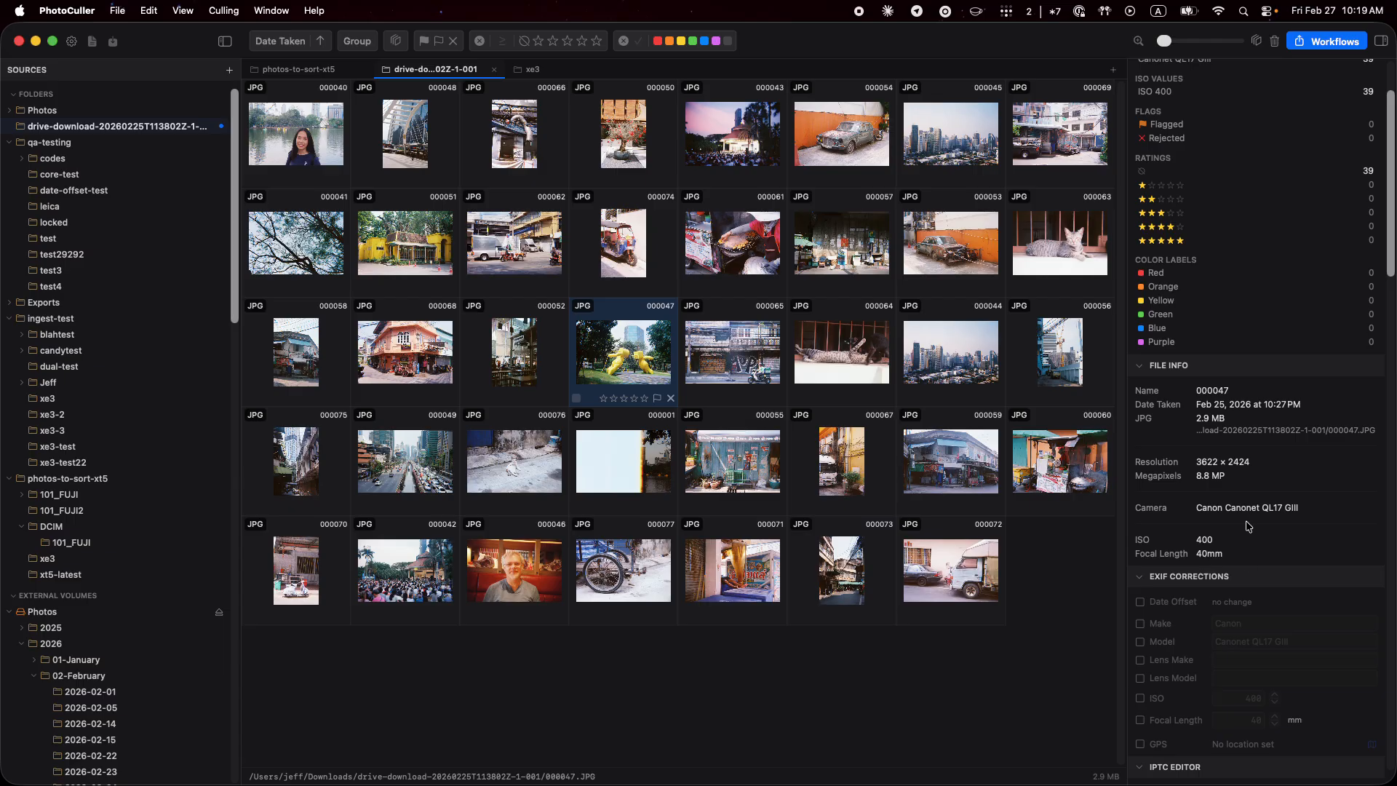
pyautogui.scroll(-2, 1246, 529)
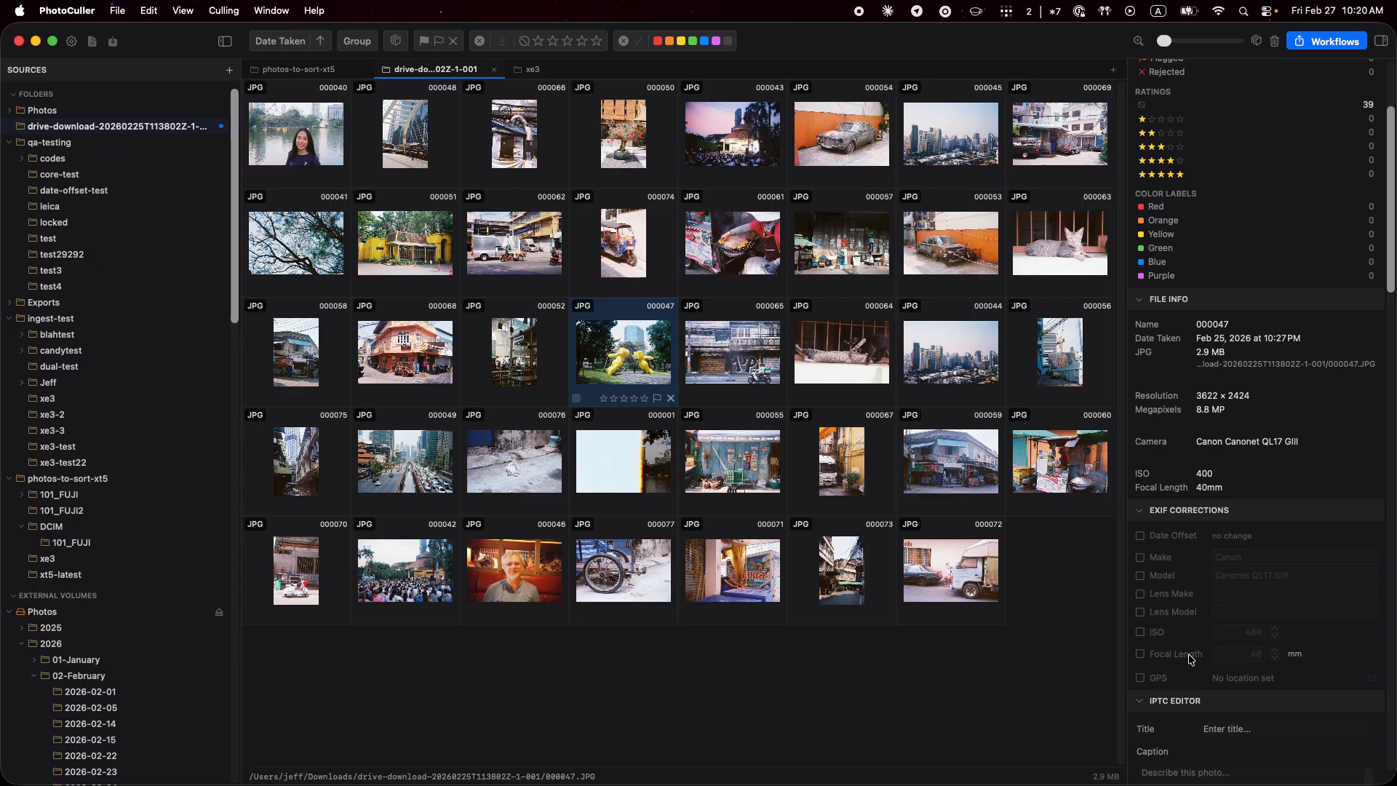
pyautogui.scroll(-5, 1179, 611)
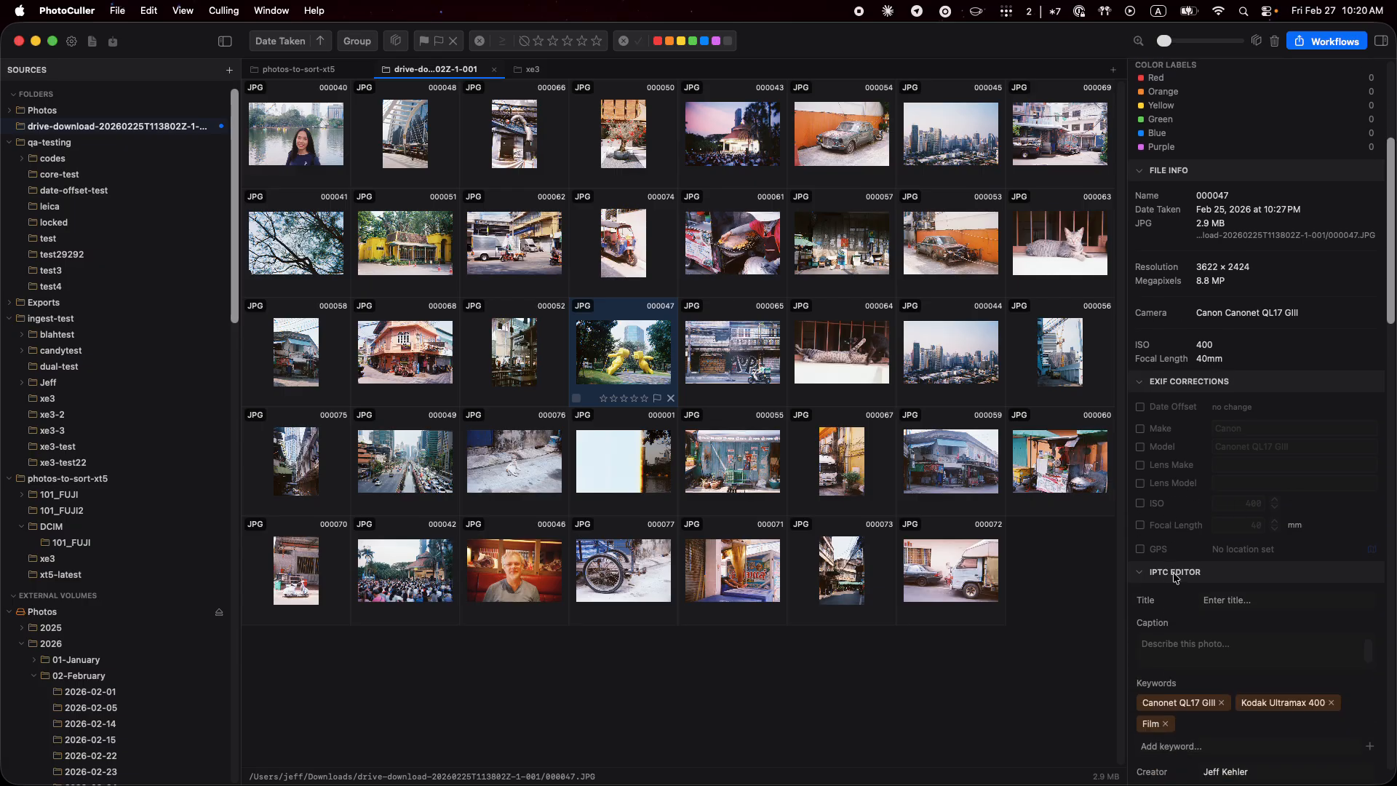
pyautogui.scroll(-4, 1170, 549)
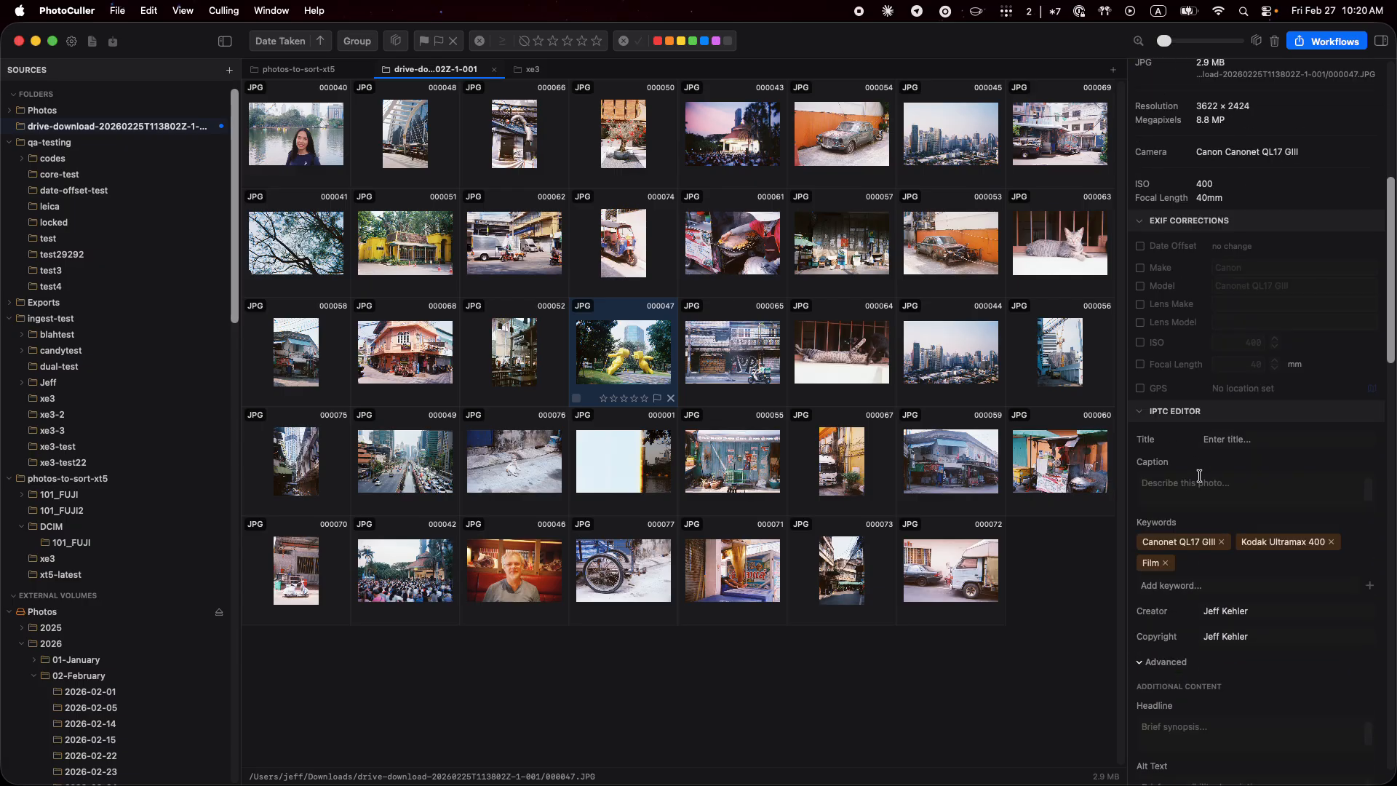
pyautogui.scroll(8, 1204, 477)
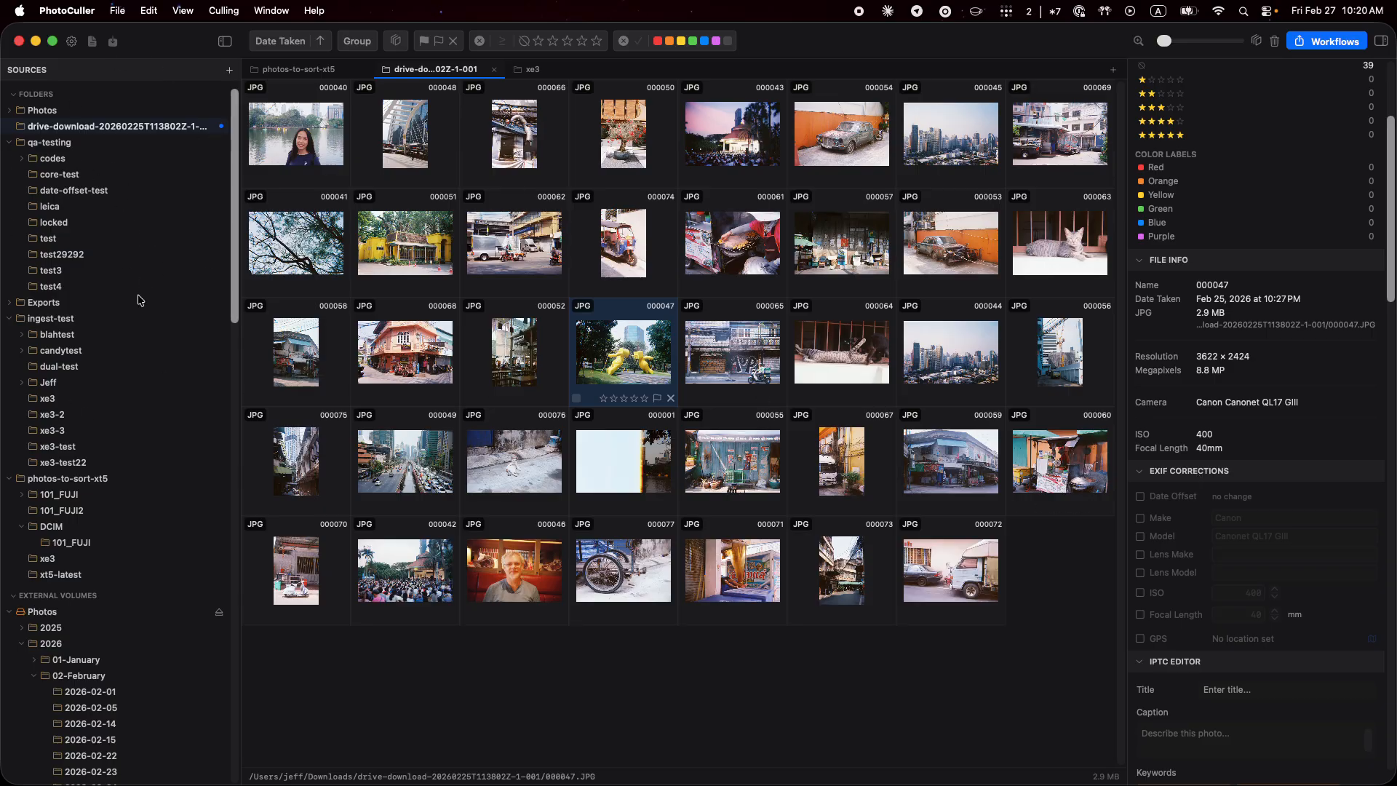
# Step: Look through the source list's local folders, external volumes, network locations and Apple Photos albums
pyautogui.scroll(-3, 142, 291)
pyautogui.scroll(-5, 95, 331)
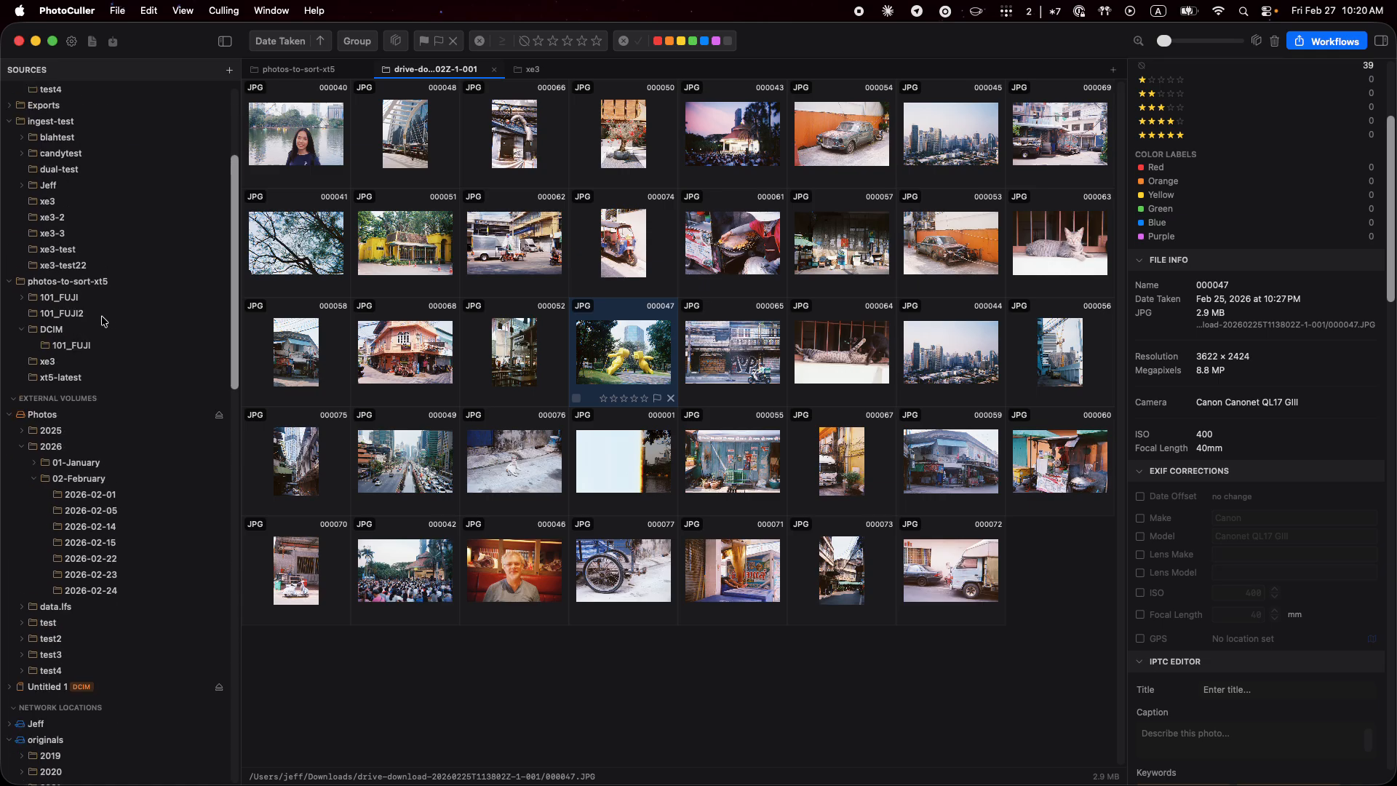
pyautogui.scroll(10, 101, 322)
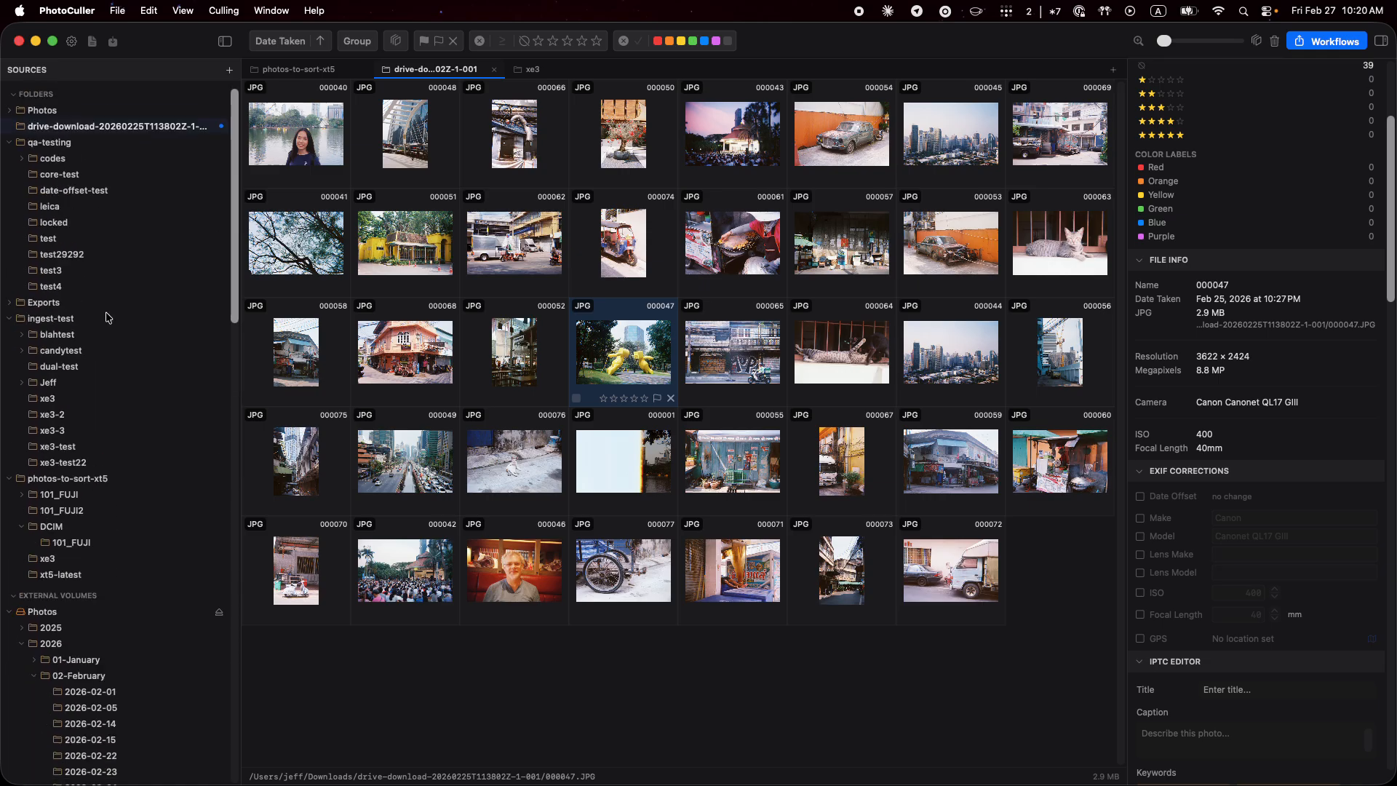
pyautogui.scroll(-9, 109, 371)
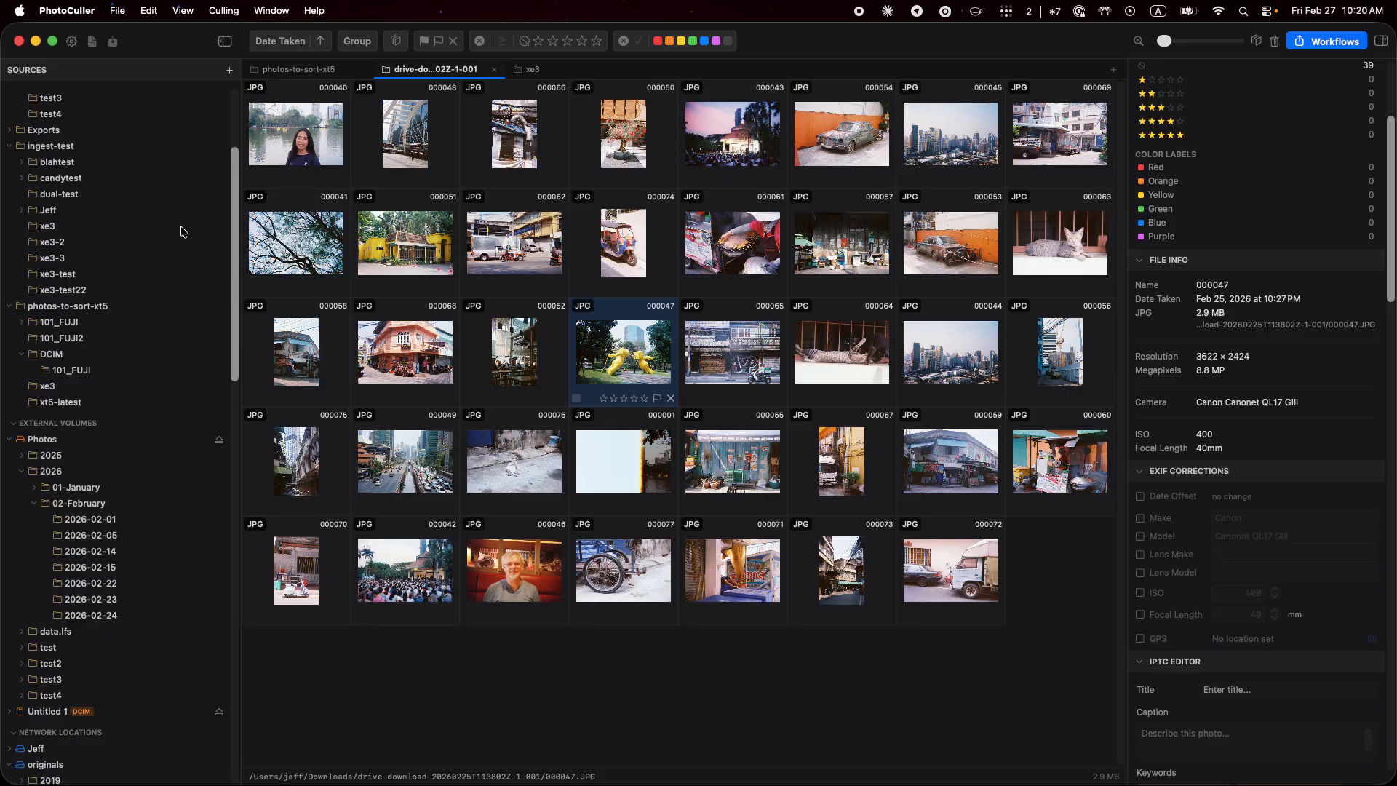
pyautogui.scroll(-17, 131, 334)
pyautogui.scroll(20, 126, 334)
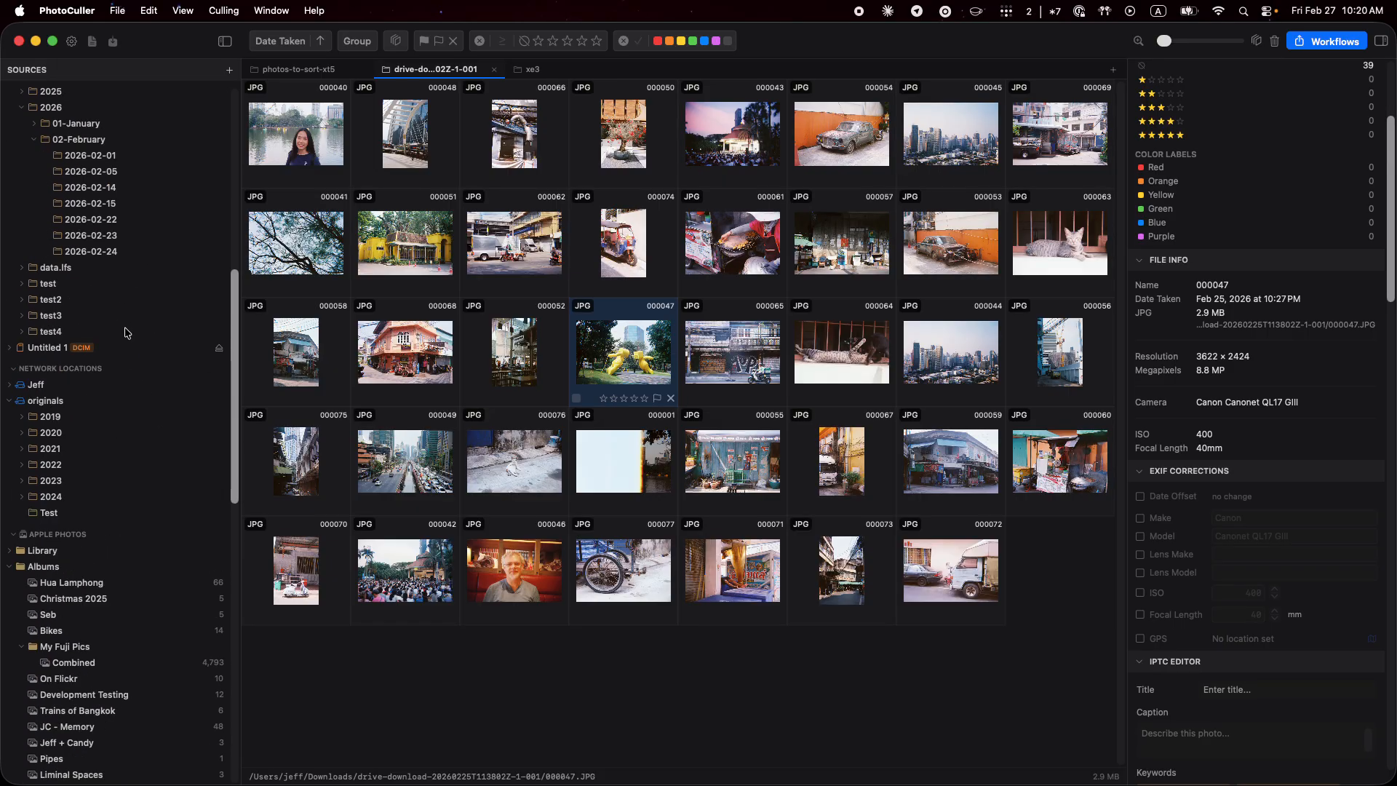
pyautogui.scroll(5, 141, 321)
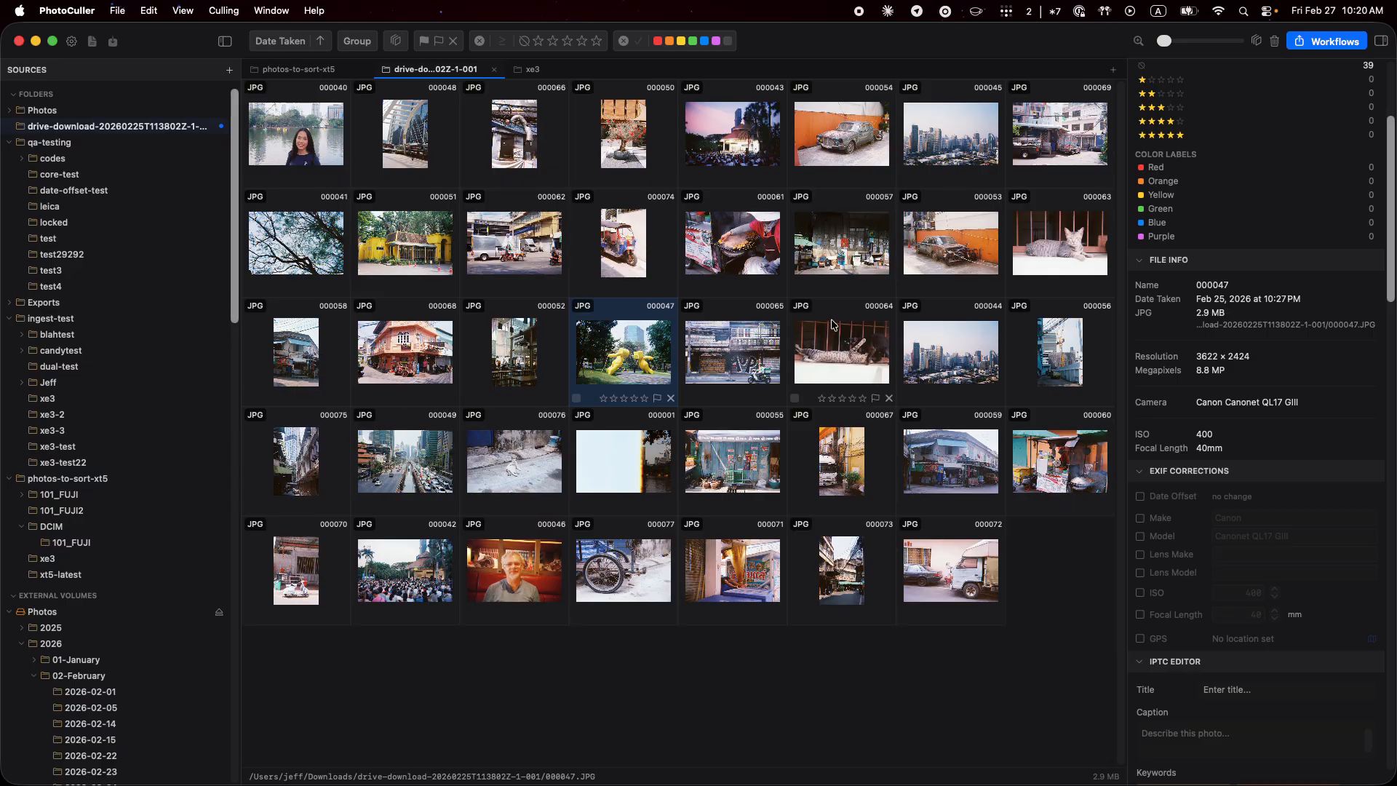
# Step: Examine the keywords, creator, copyright and advanced IPTC fields of photo 000047
pyautogui.scroll(-5, 1221, 422)
pyautogui.scroll(5, 1220, 422)
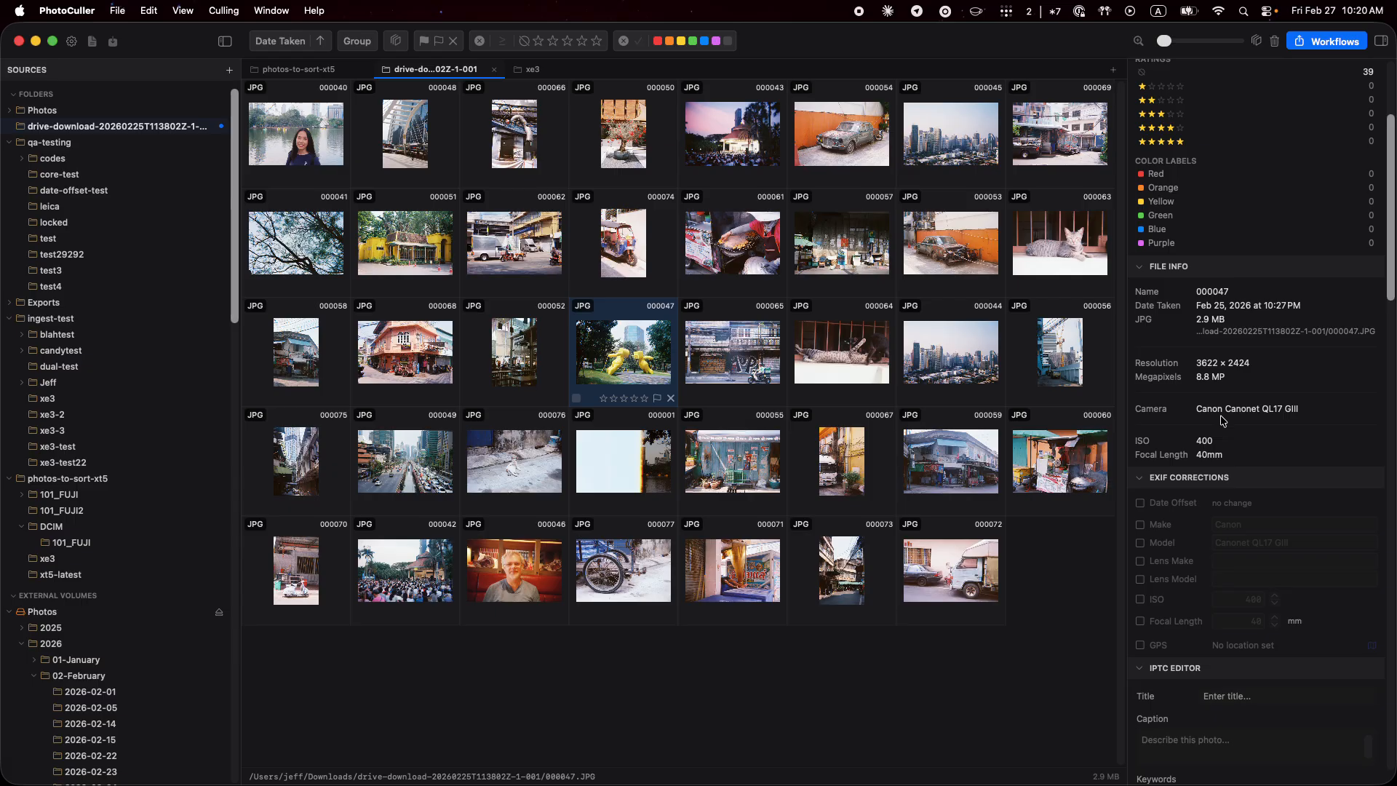
pyautogui.scroll(-8, 1223, 420)
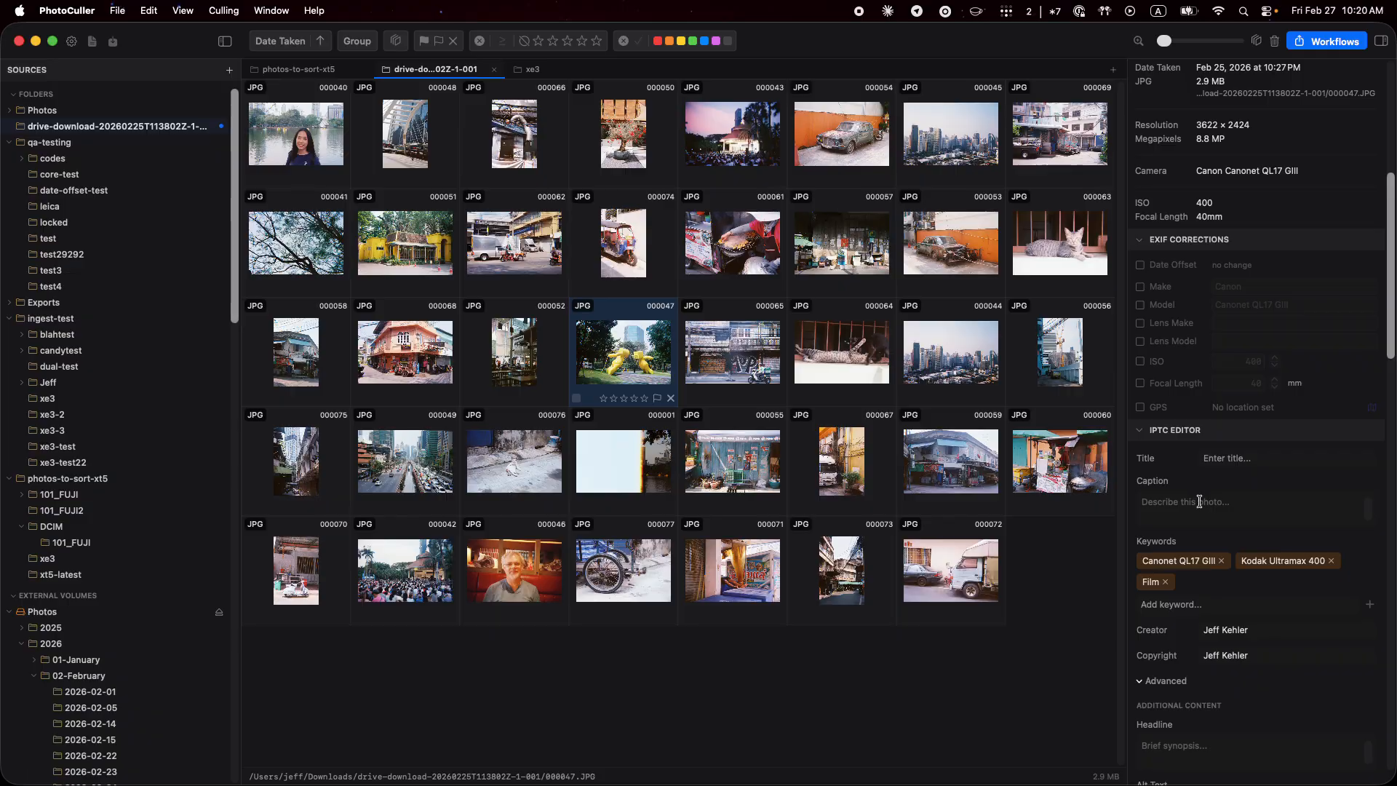
pyautogui.scroll(-4, 1193, 484)
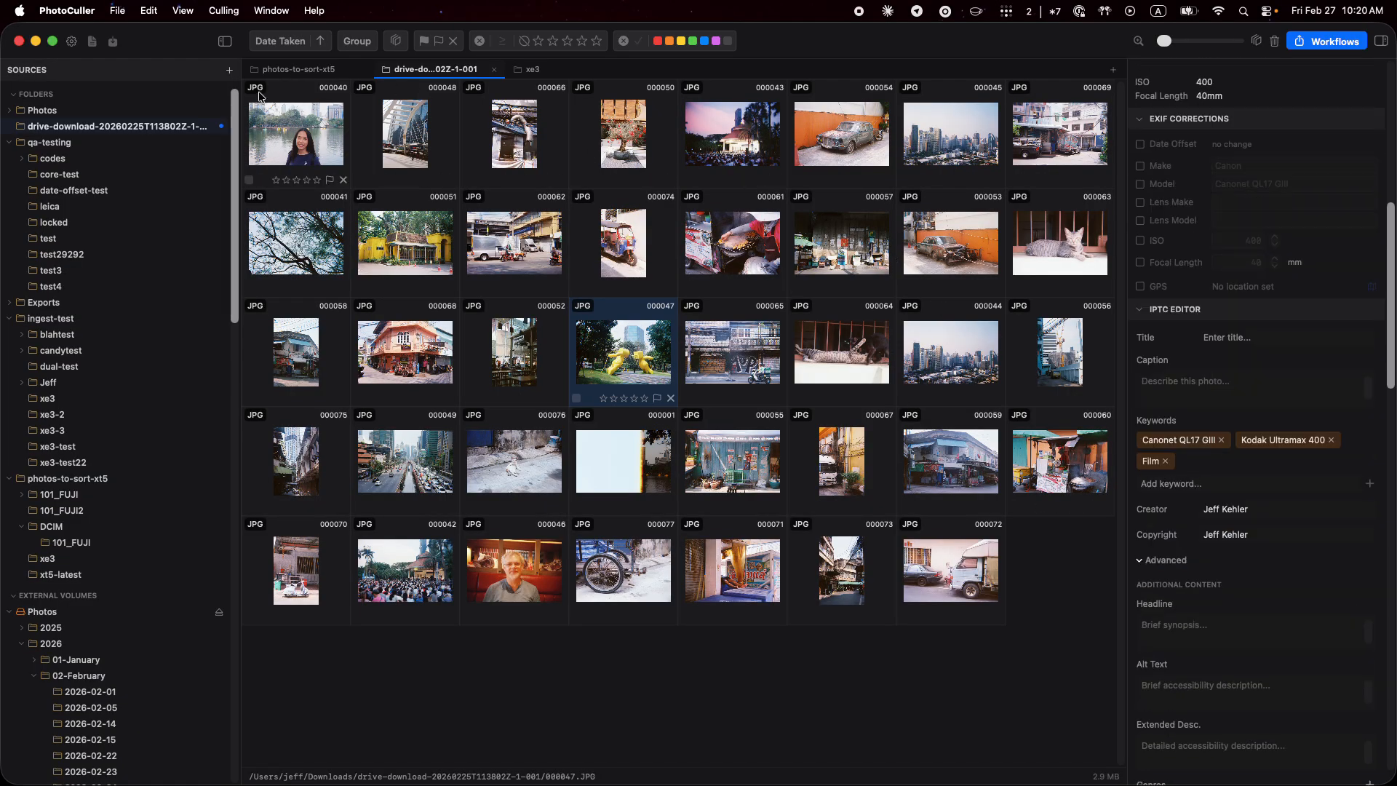
# Step: Open Code Replacements, open the codes list in TextEdit, and move the replacements window clear of codes.txt
pyautogui.click(149, 10)
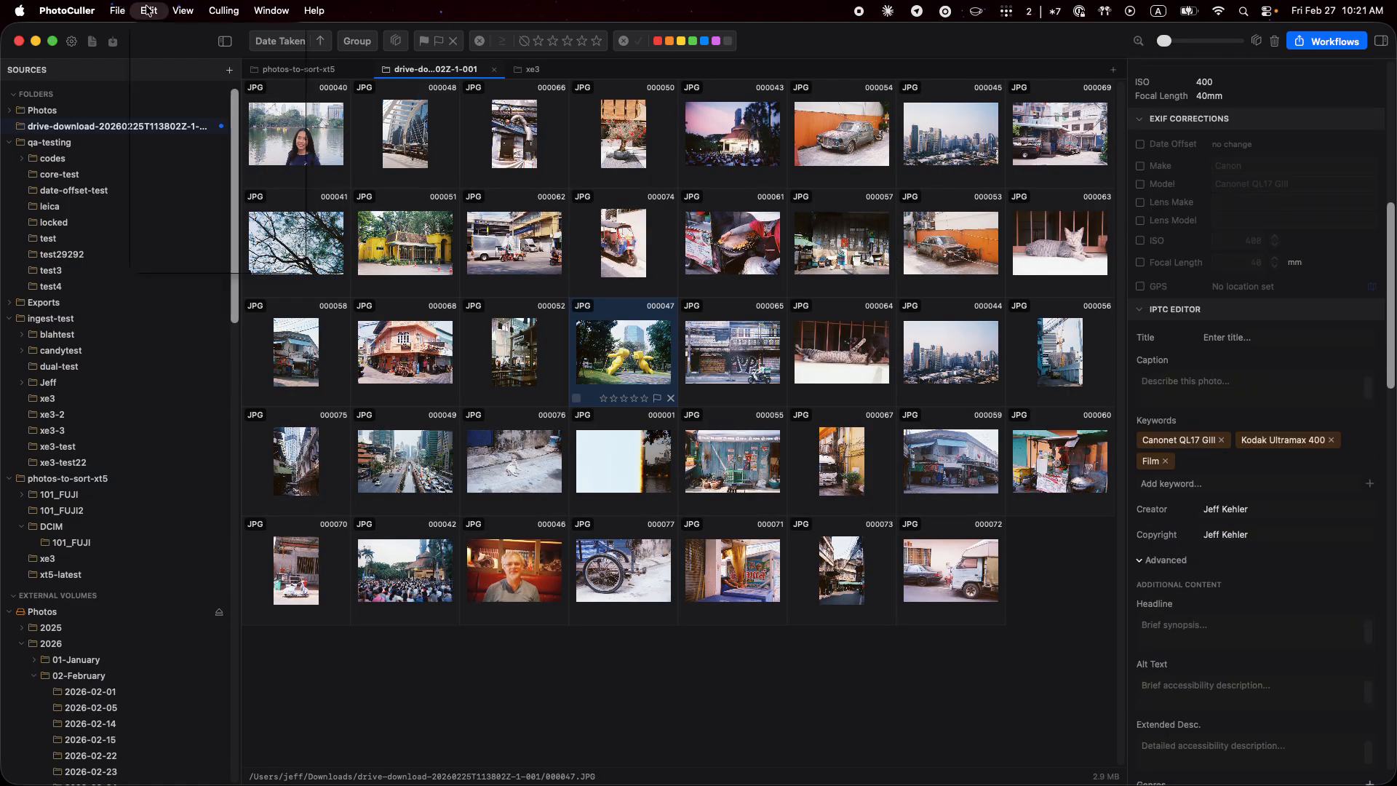
pyautogui.moveTo(117, 12)
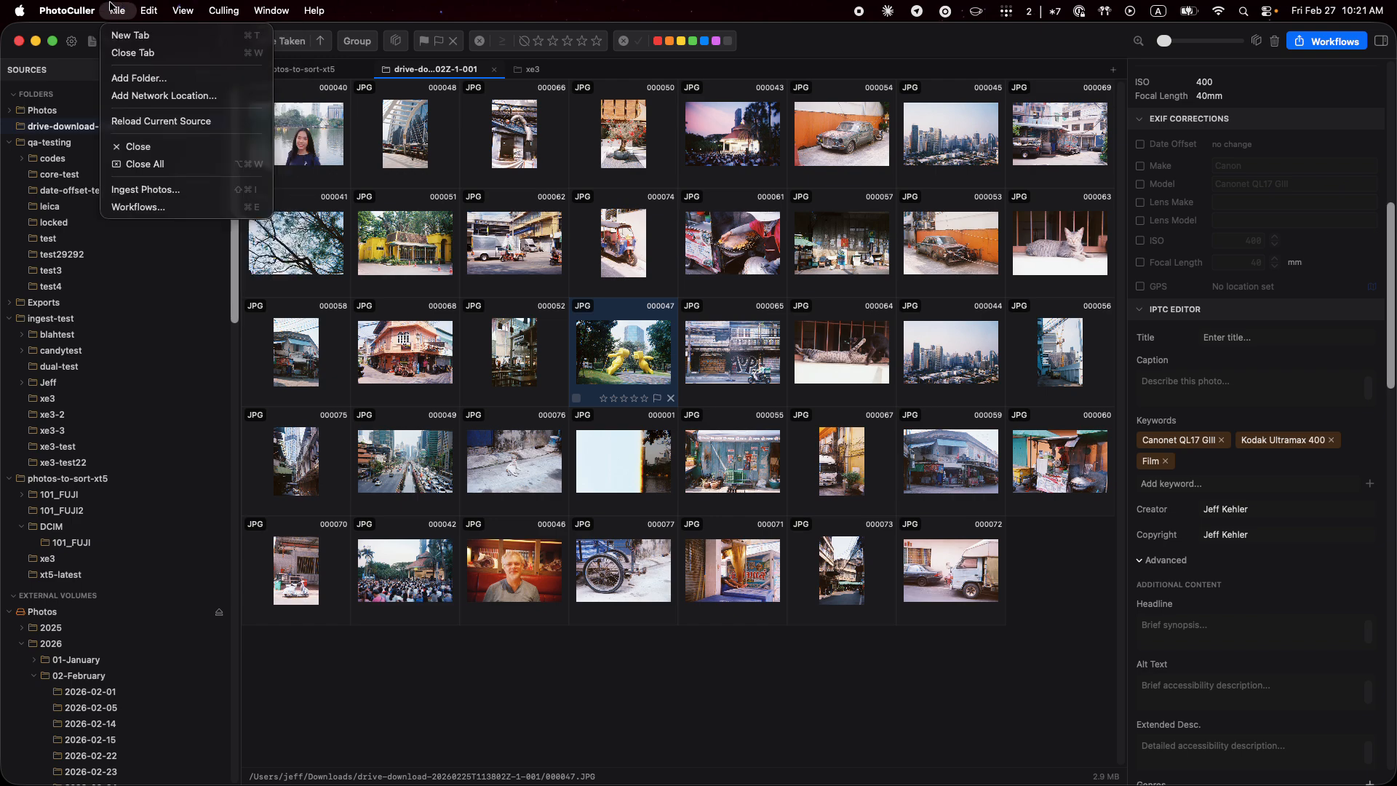
pyautogui.moveTo(161, 11)
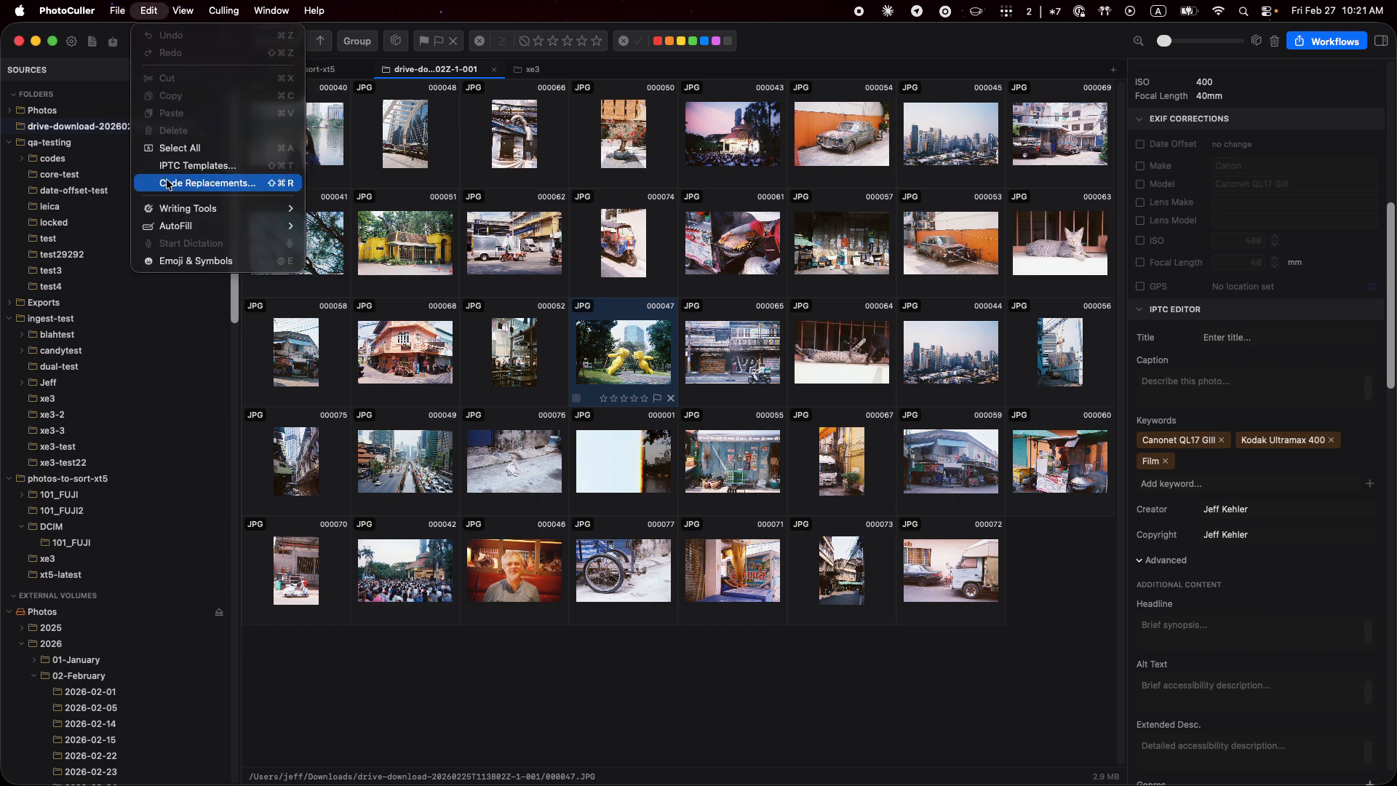
pyautogui.click(189, 184)
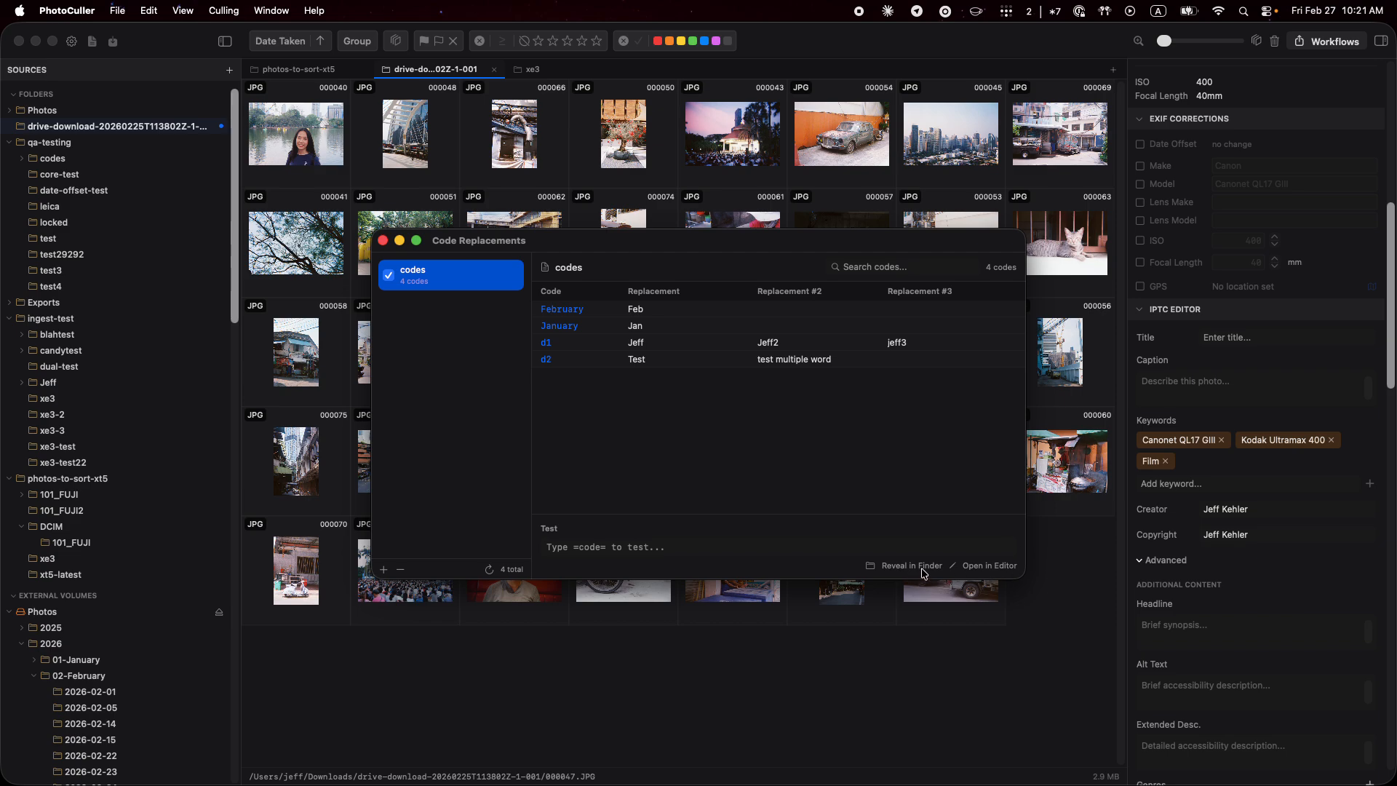
pyautogui.click(990, 566)
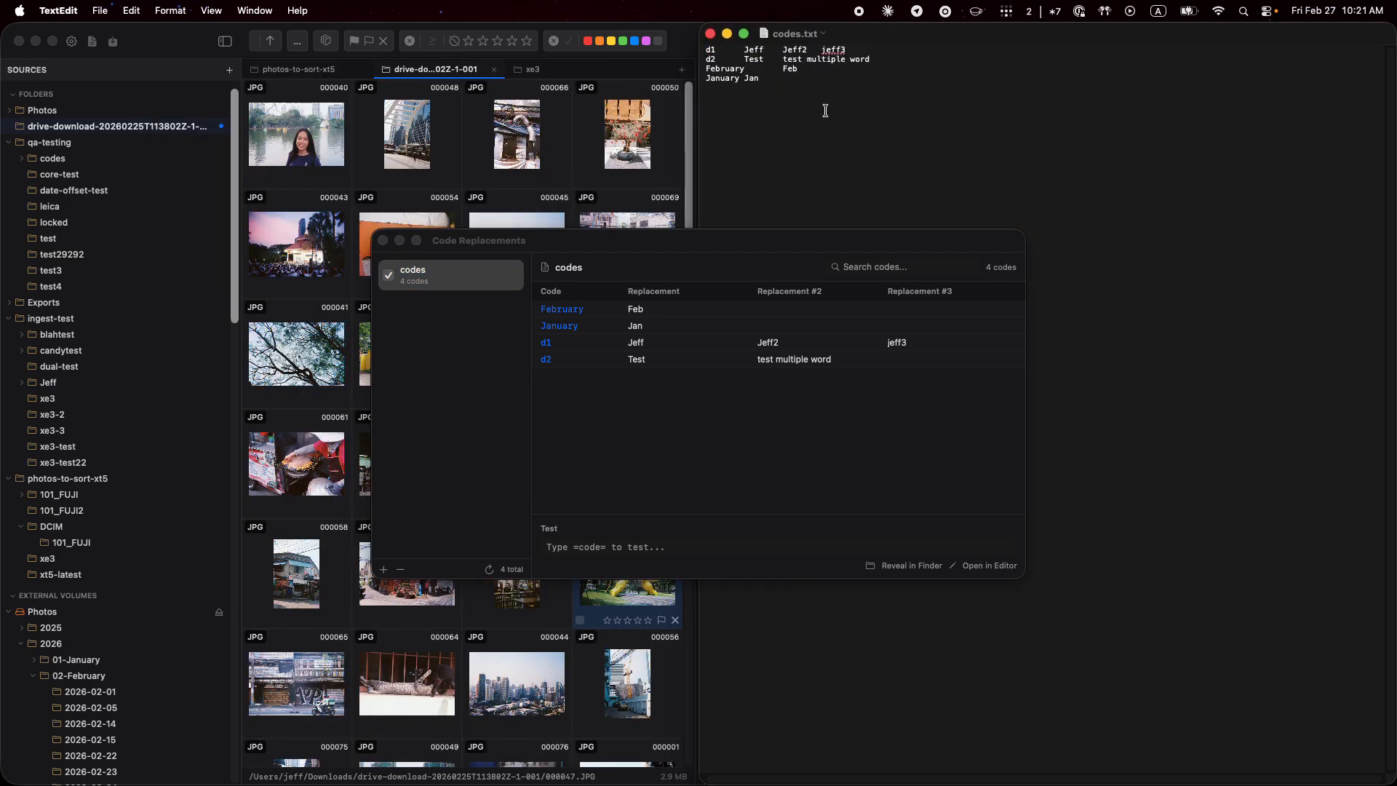
pyautogui.moveTo(836, 243); pyautogui.dragTo(502, 339)
pyautogui.click(815, 39)
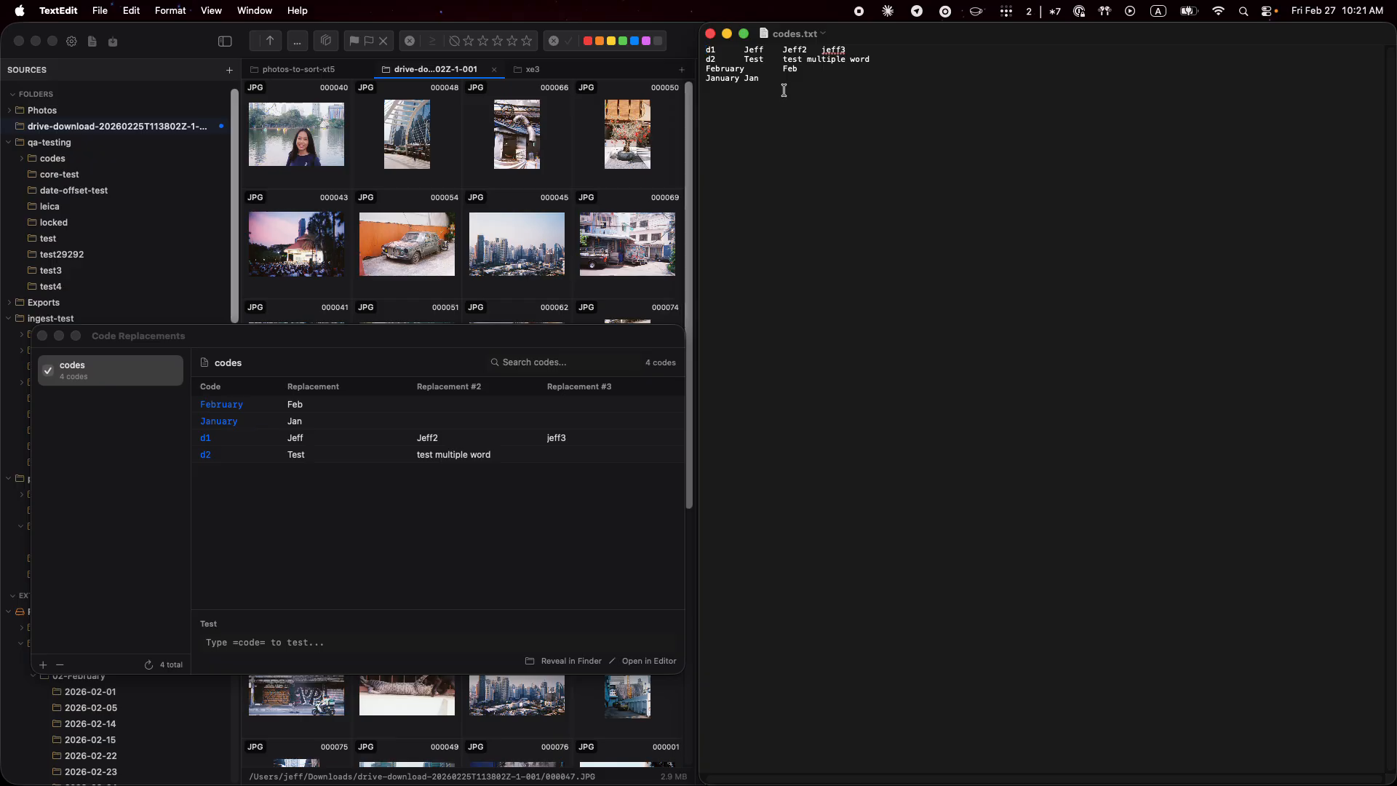
# Step: Examine the d1, February and January codes and their replacements in codes.txt, and close both the file and the Code Replacements window
pyautogui.doubleClick(710, 49)
pyautogui.click(753, 49)
pyautogui.doubleClick(754, 50)
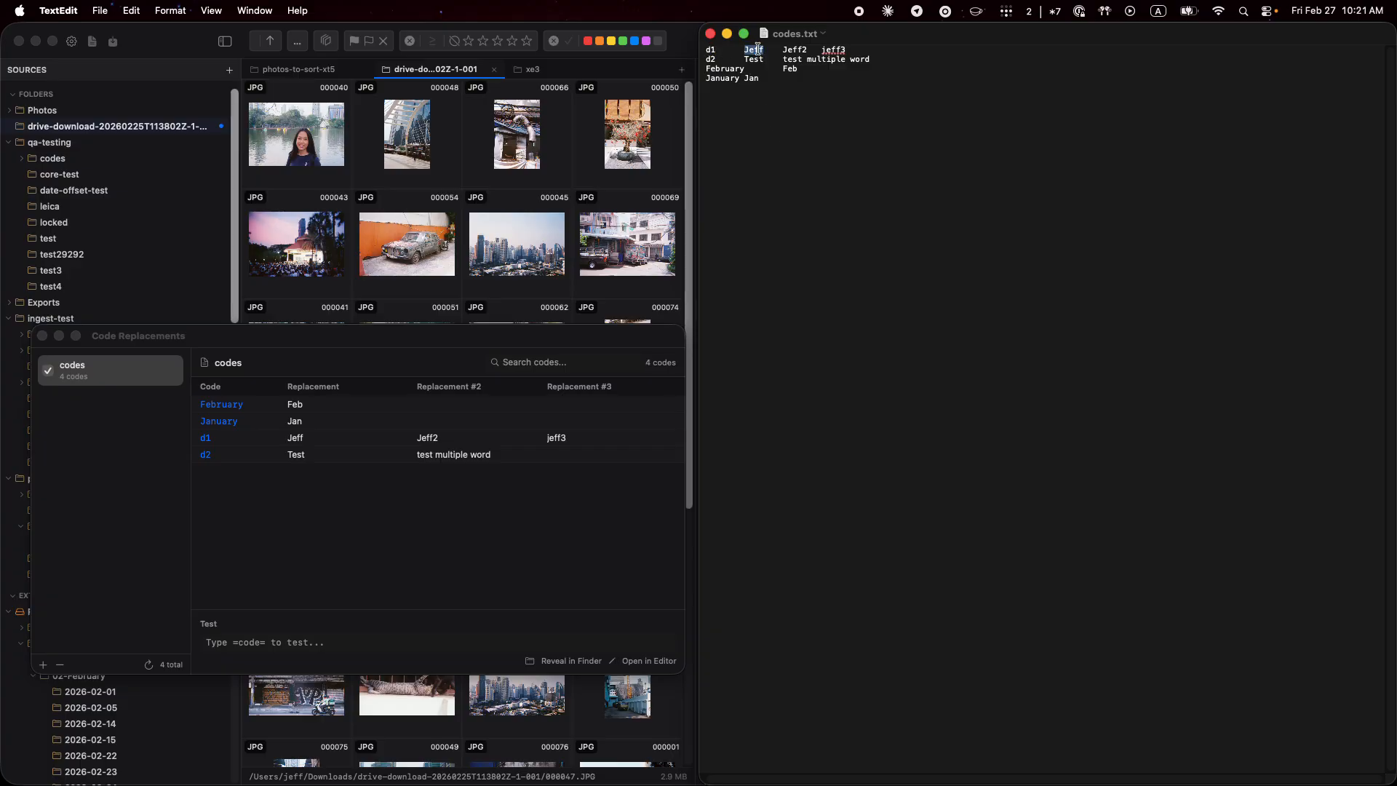
pyautogui.doubleClick(795, 50)
pyautogui.doubleClick(834, 50)
pyautogui.doubleClick(716, 69)
pyautogui.doubleClick(791, 69)
pyautogui.click(718, 80)
pyautogui.doubleClick(753, 78)
pyautogui.click(711, 34)
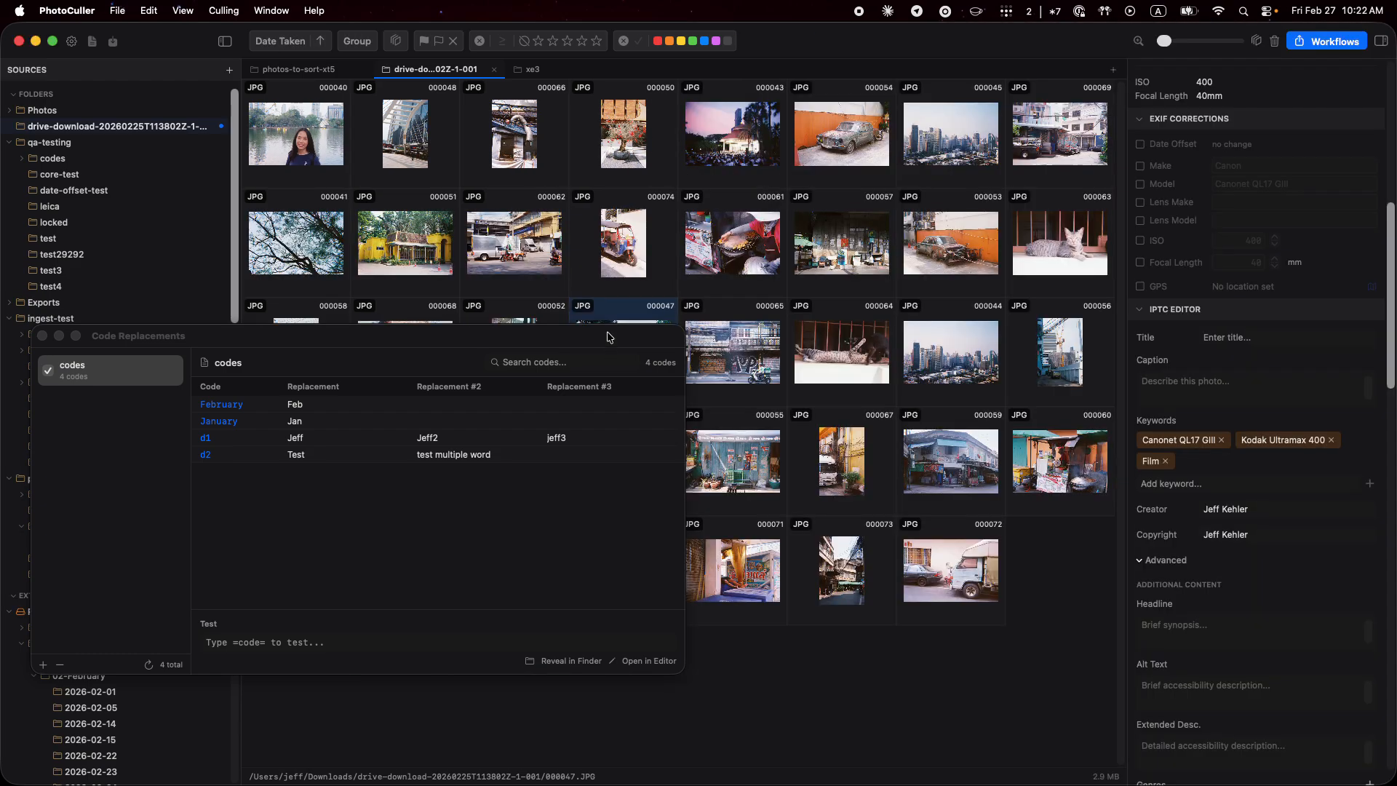
pyautogui.moveTo(132, 341); pyautogui.dragTo(240, 325)
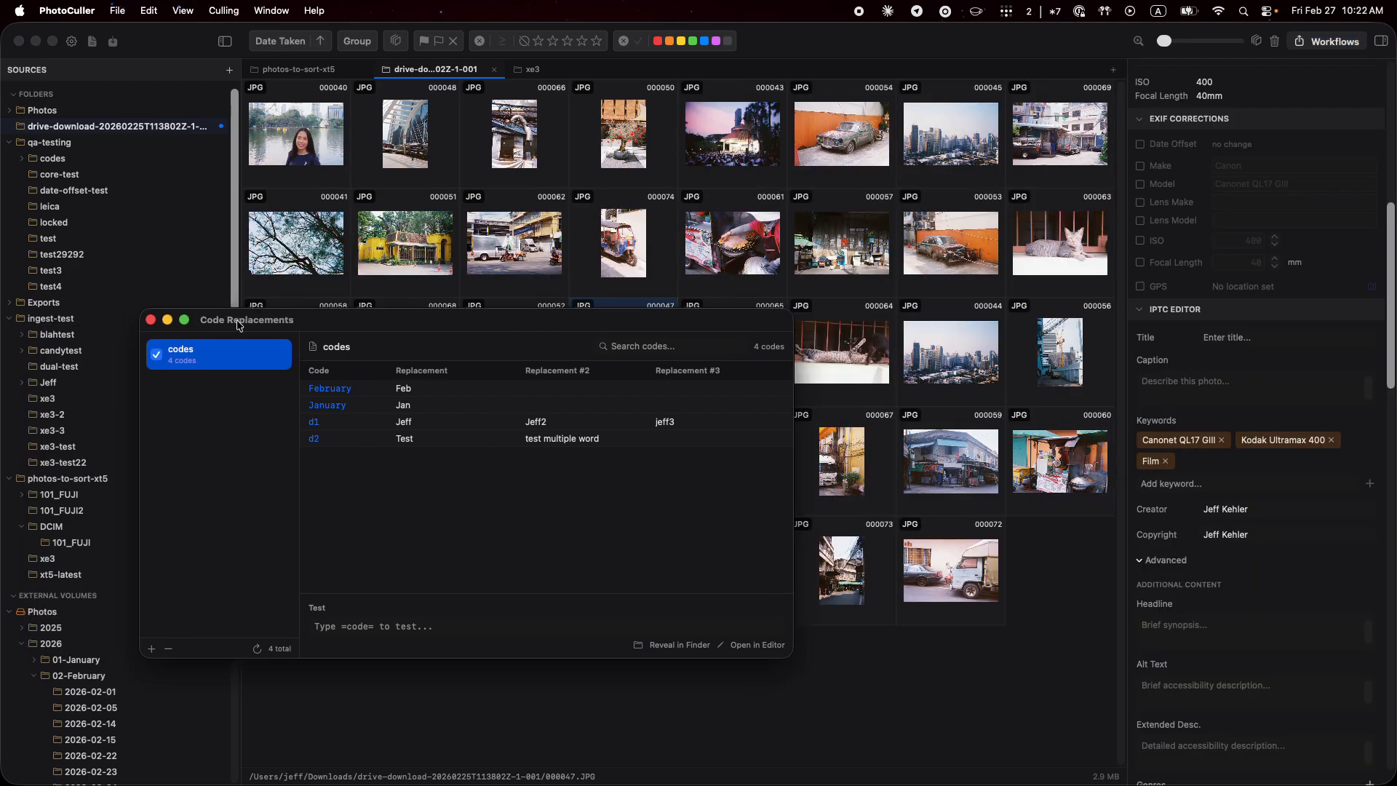
pyautogui.click(151, 321)
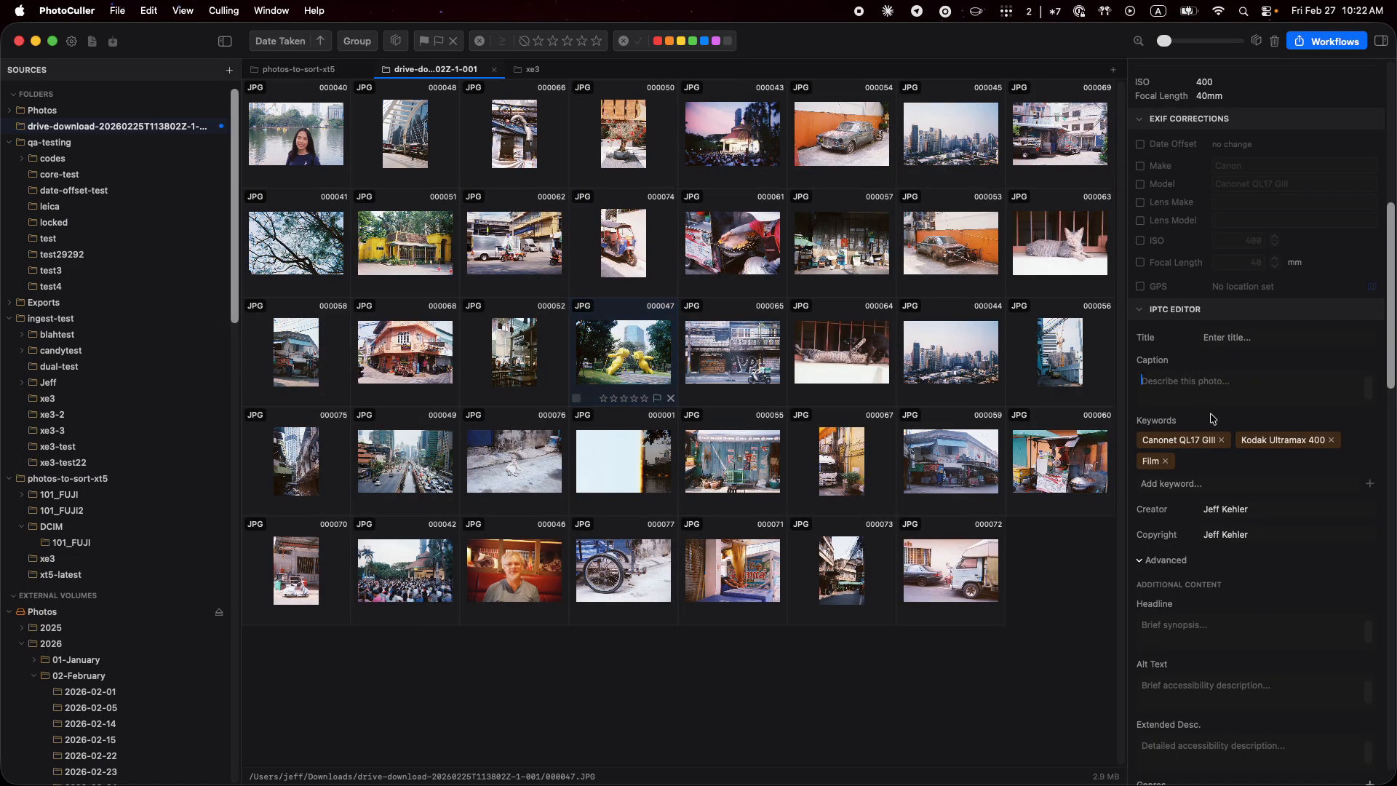
# Step: Try the code replacements =d1=, =d1#2= and =d1#3= one at a time in the caption of photo 000047
pyautogui.click(1240, 388)
pyautogui.write('=d1=')
pyautogui.doubleClick(1166, 381)
pyautogui.press('BackSpace')
pyautogui.write('=d')
pyautogui.write('1#2=')
pyautogui.doubleClick(1168, 384)
pyautogui.write('=d1#3=')
pyautogui.tripleClick(1163, 379)
pyautogui.press('Right')
pyautogui.press('Left')
pyautogui.press('BackSpace')
# Step: Try the variable code ={MonthName}= in the caption of photo 000047, and clear the caption
pyautogui.tripleClick(1258, 391)
pyautogui.press('BackSpace')
pyautogui.write('={MonthName}=')
pyautogui.tripleClick(1232, 387)
pyautogui.doubleClick(1229, 384)
pyautogui.moveTo(1232, 387); pyautogui.dragTo(1120, 371)
pyautogui.click(1244, 381)
pyautogui.press('super+a')
pyautogui.press('BackSpace')
# Step: Go back to the file info of photo 000047 and select photo 000048 in the grid
pyautogui.scroll(-5, 1249, 385)
pyautogui.scroll(8, 1260, 483)
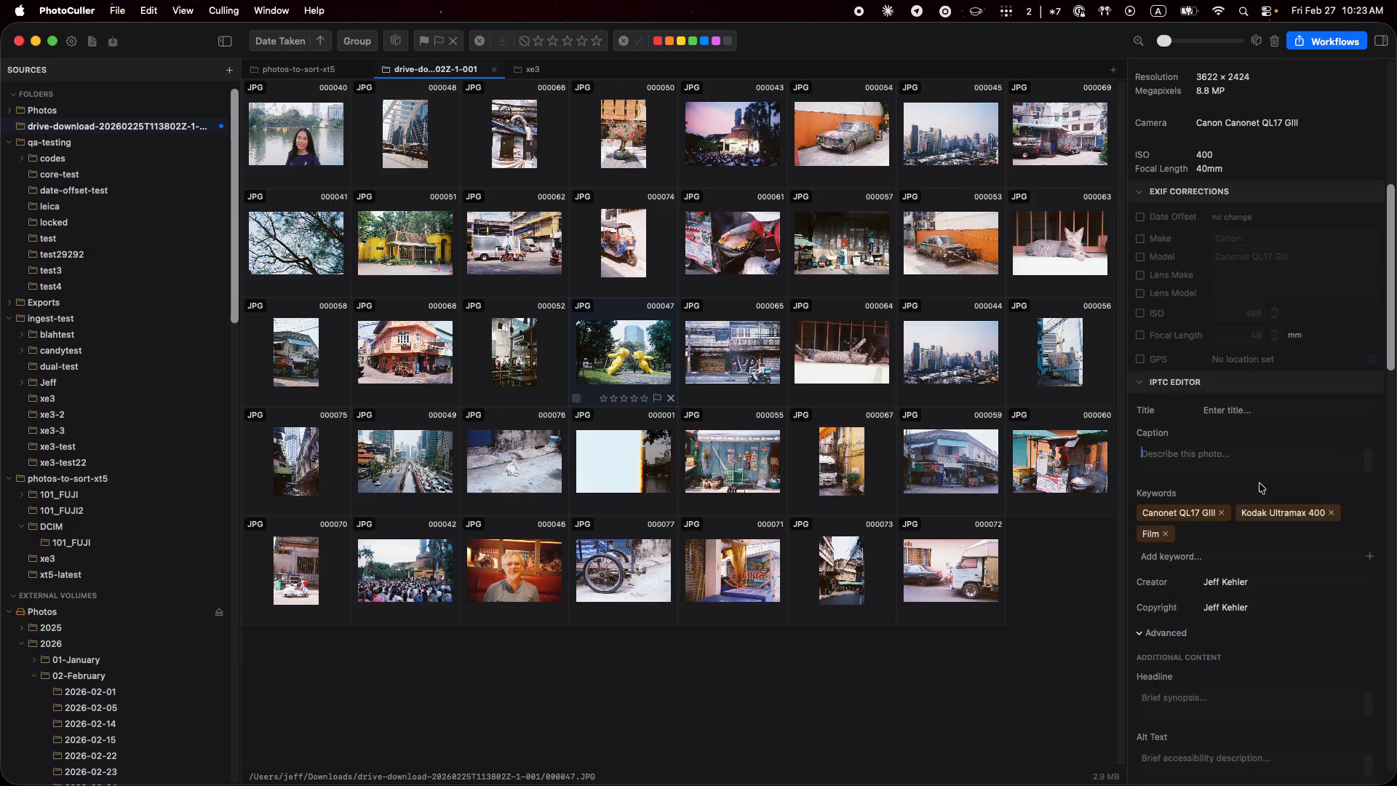
pyautogui.scroll(4, 1260, 487)
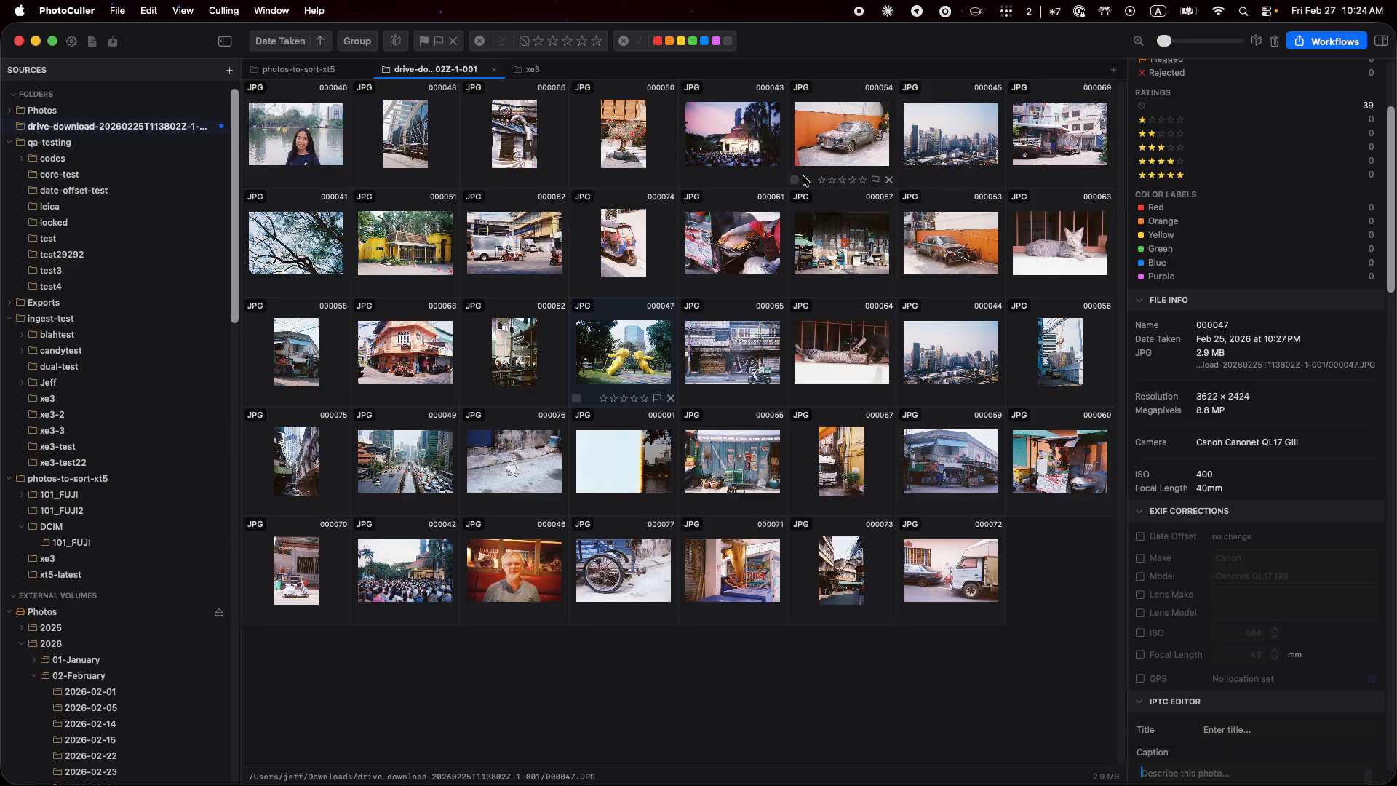
pyautogui.click(419, 136)
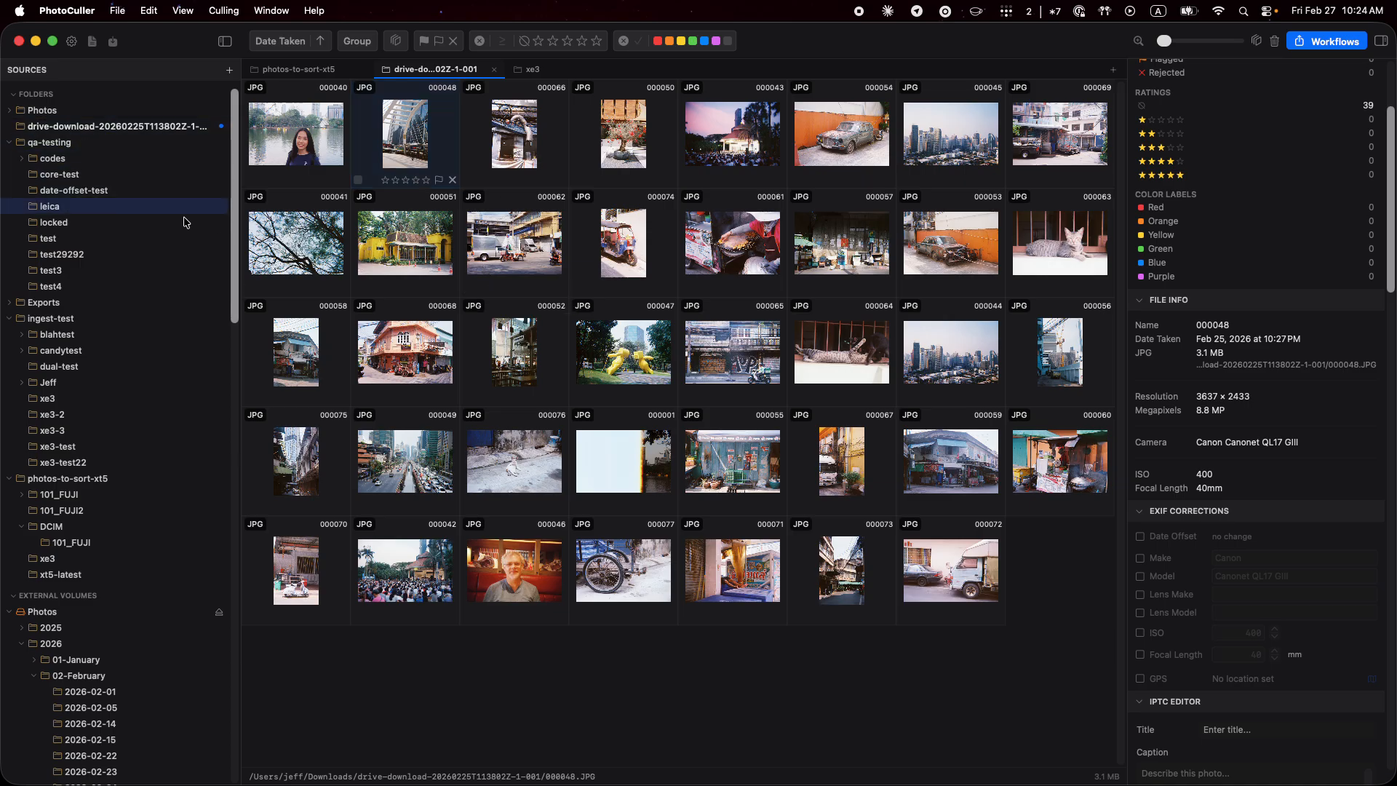
# Step: Move back and forth through the qa-testing subfolders in the source list and open the test folder
pyautogui.press('Up')
pyautogui.press('Up')
pyautogui.press('Up')
pyautogui.press('Down')
pyautogui.press('Down')
pyautogui.press('Down')
pyautogui.press('Down')
pyautogui.press('Up')
pyautogui.press('Up')
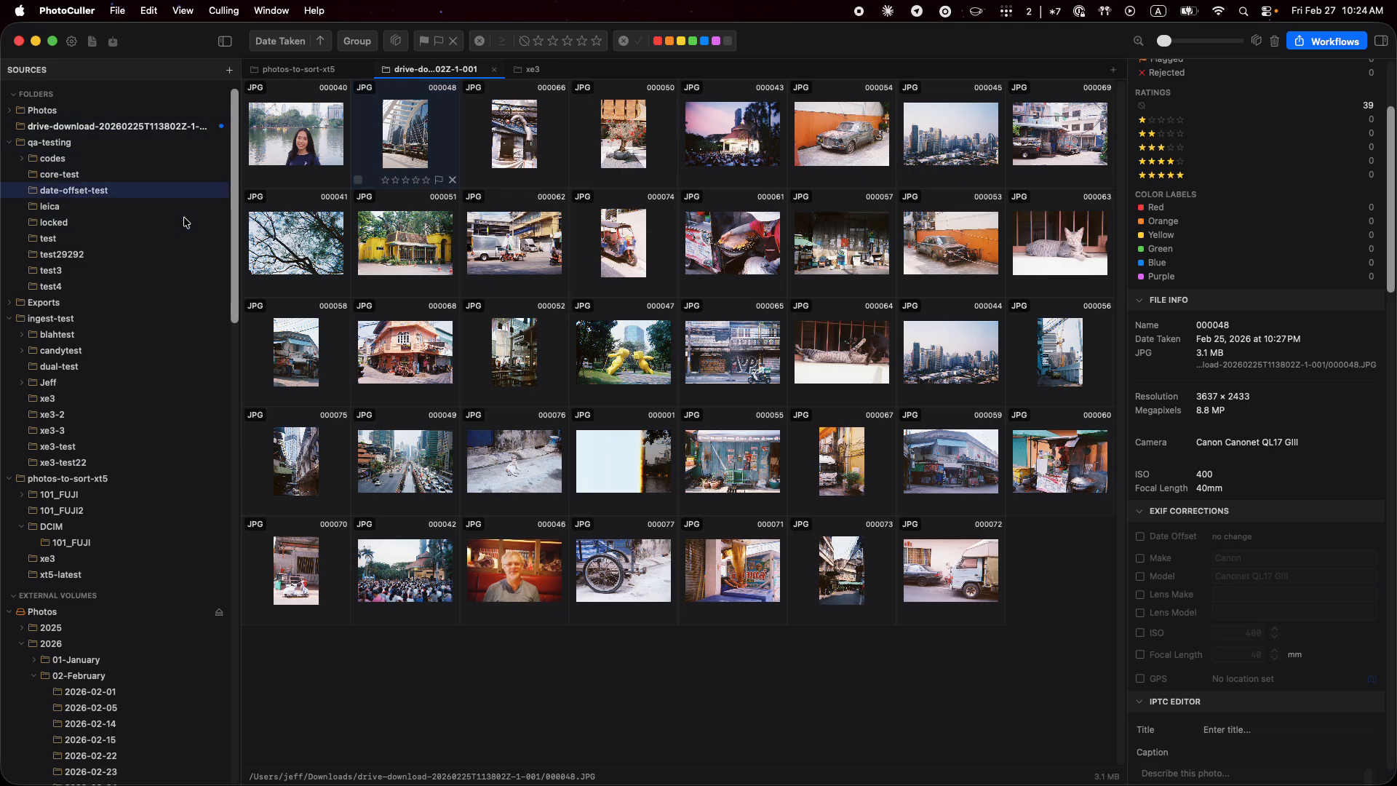
pyautogui.press('Up')
pyautogui.press('Down')
pyautogui.press('Down')
pyautogui.press('Down')
pyautogui.press('Down')
pyautogui.press('Up')
pyautogui.press('Up')
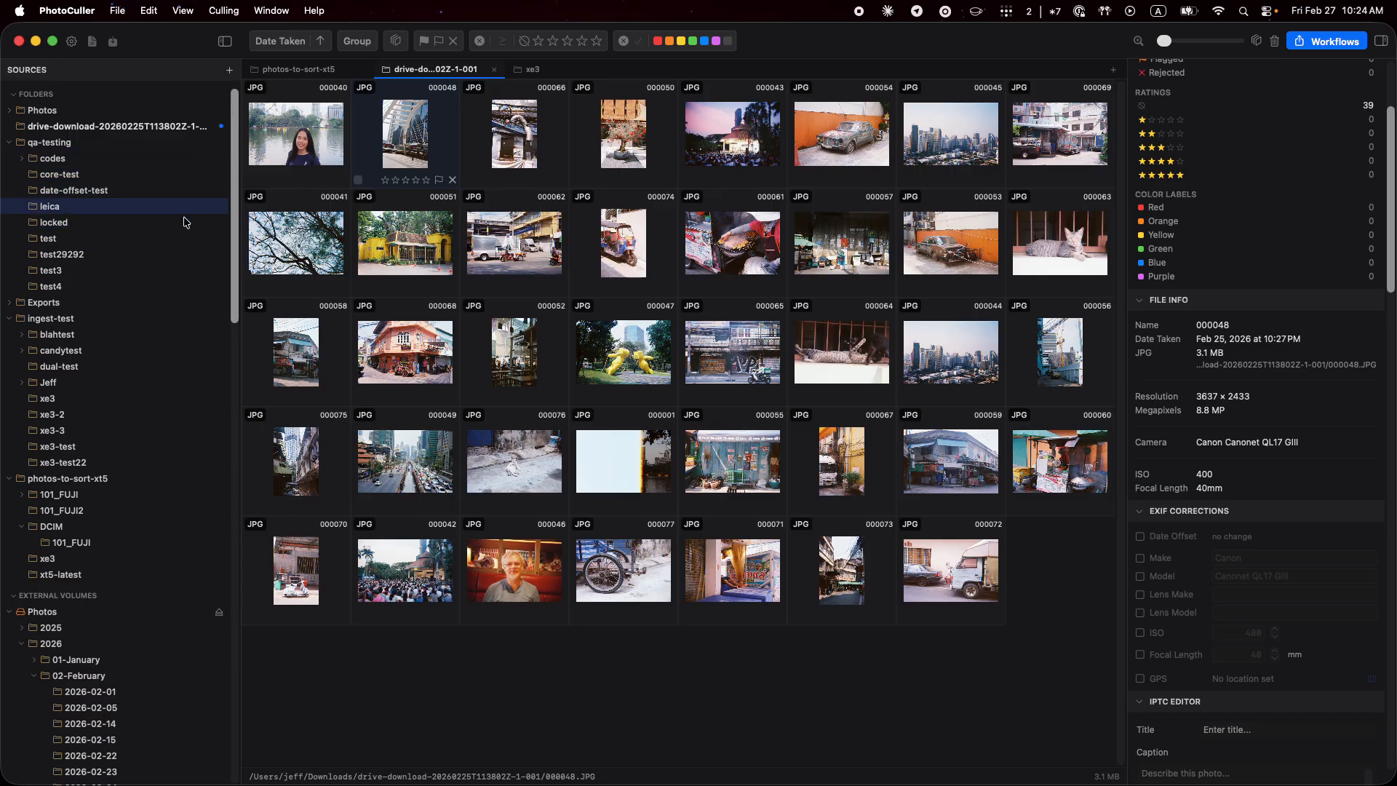
pyautogui.press('Down')
pyautogui.press('Down')
pyautogui.press('Up')
pyautogui.press('Up')
pyautogui.press('Down')
pyautogui.press('Down')
pyautogui.press('Up')
pyautogui.press('Down')
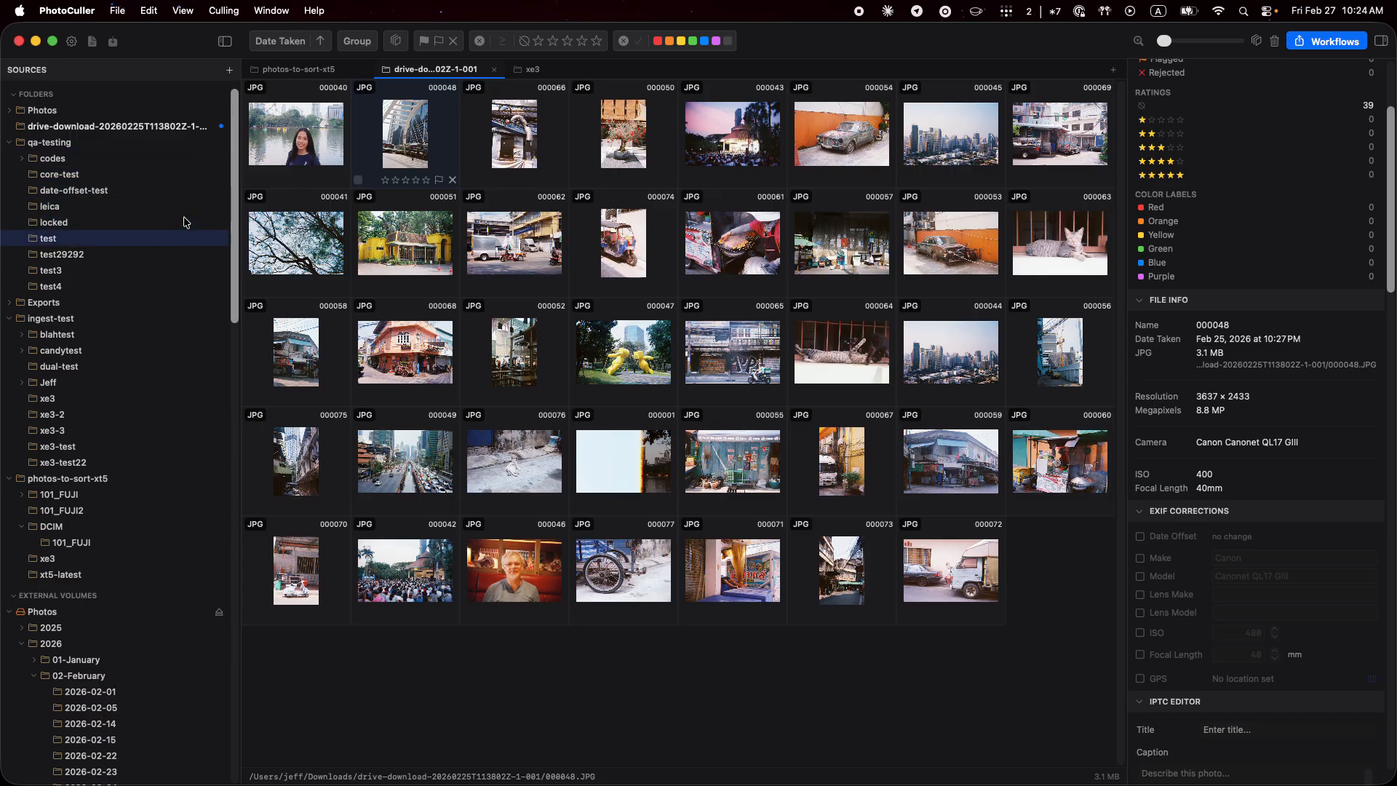
pyautogui.press('Up')
pyautogui.press('Down')
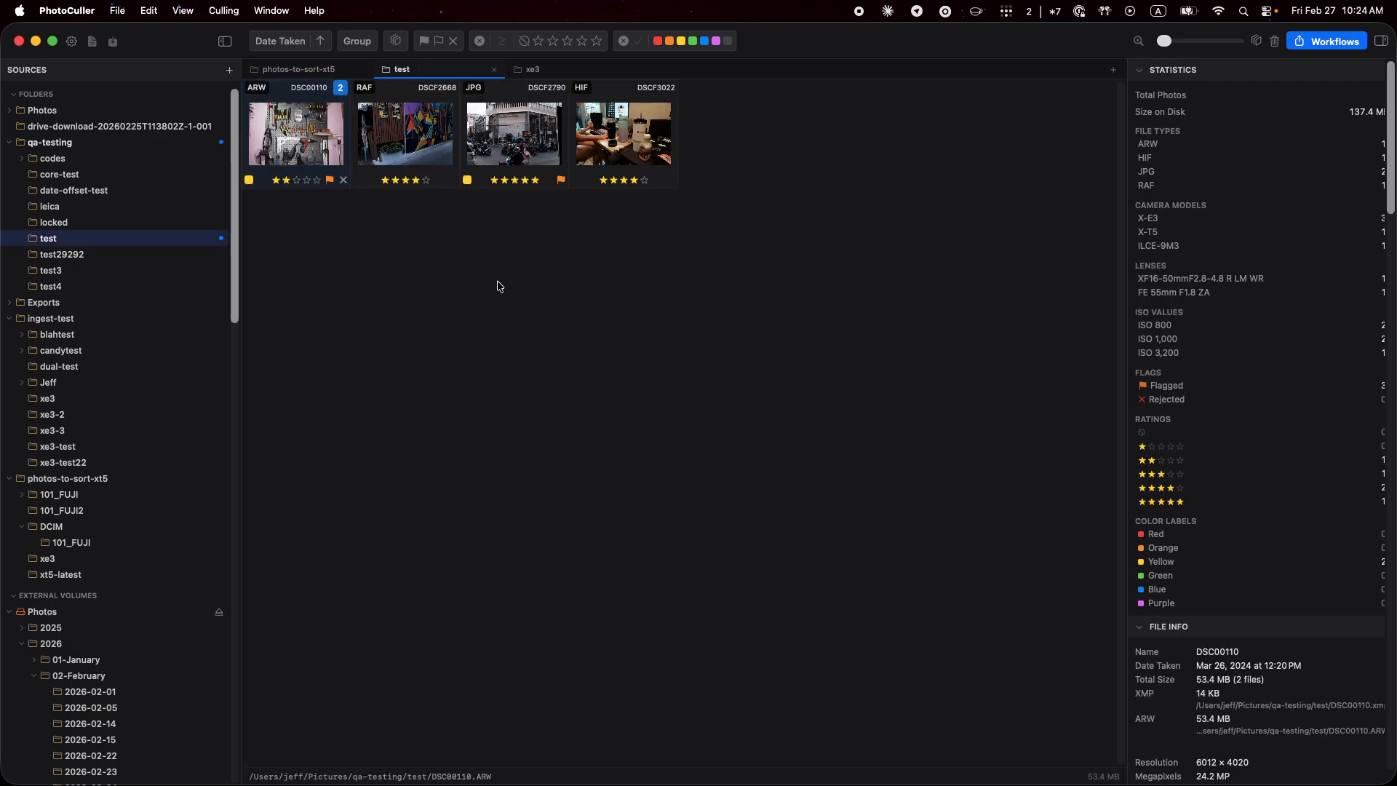
# Step: Move the source list highlight down past the test folder and back up to leica, keeping the test photos open
pyautogui.press('Down')
pyautogui.press('Down')
pyautogui.press('Down')
pyautogui.press('Up')
pyautogui.press('Up')
pyautogui.press('Up')
pyautogui.press('Up')
pyautogui.press('Up')
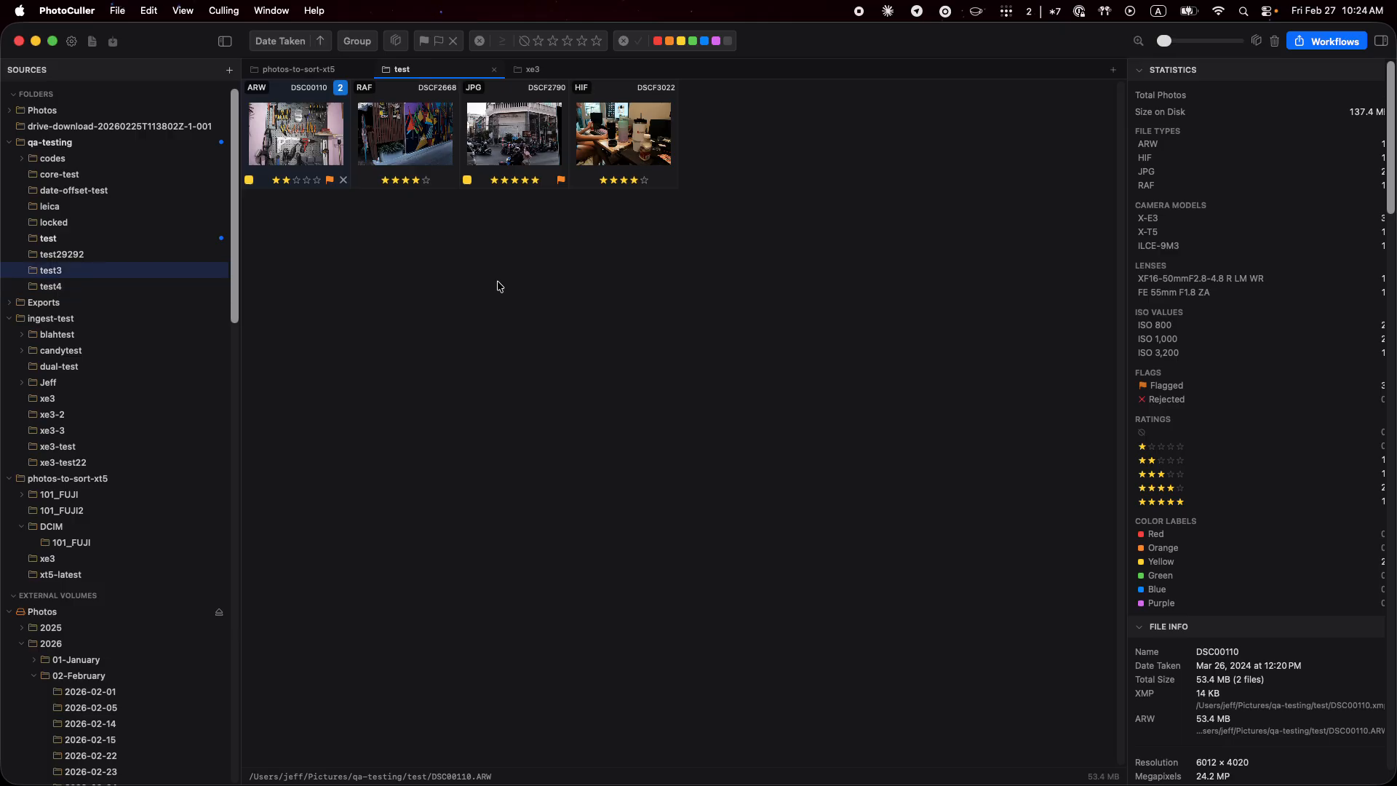
# Step: Advance the photo selection to DSCF3022 in the test folder and highlight the locked folder in the source list
pyautogui.press('Right')
pyautogui.press('Right')
pyautogui.press('Right')
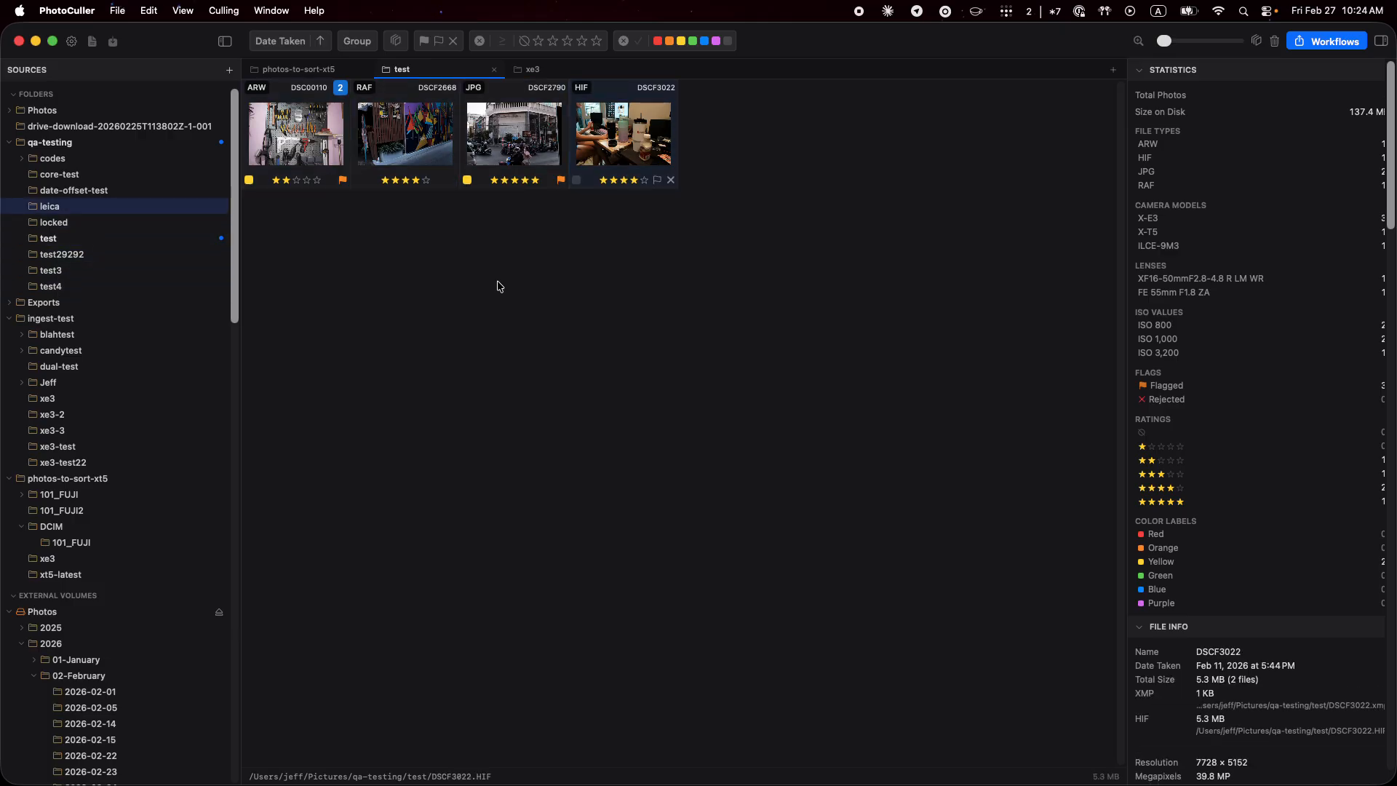
pyautogui.press('Down')
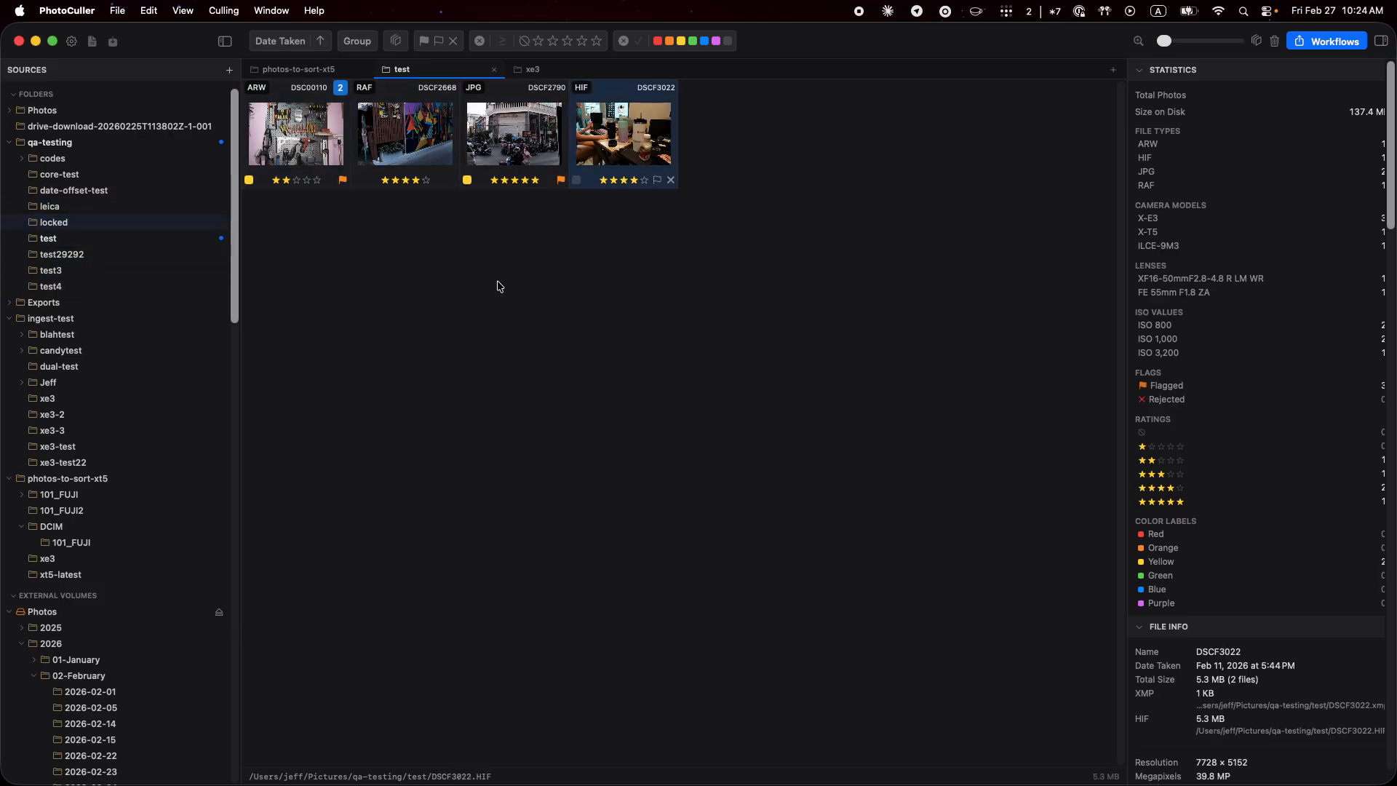
pyautogui.click(101, 224)
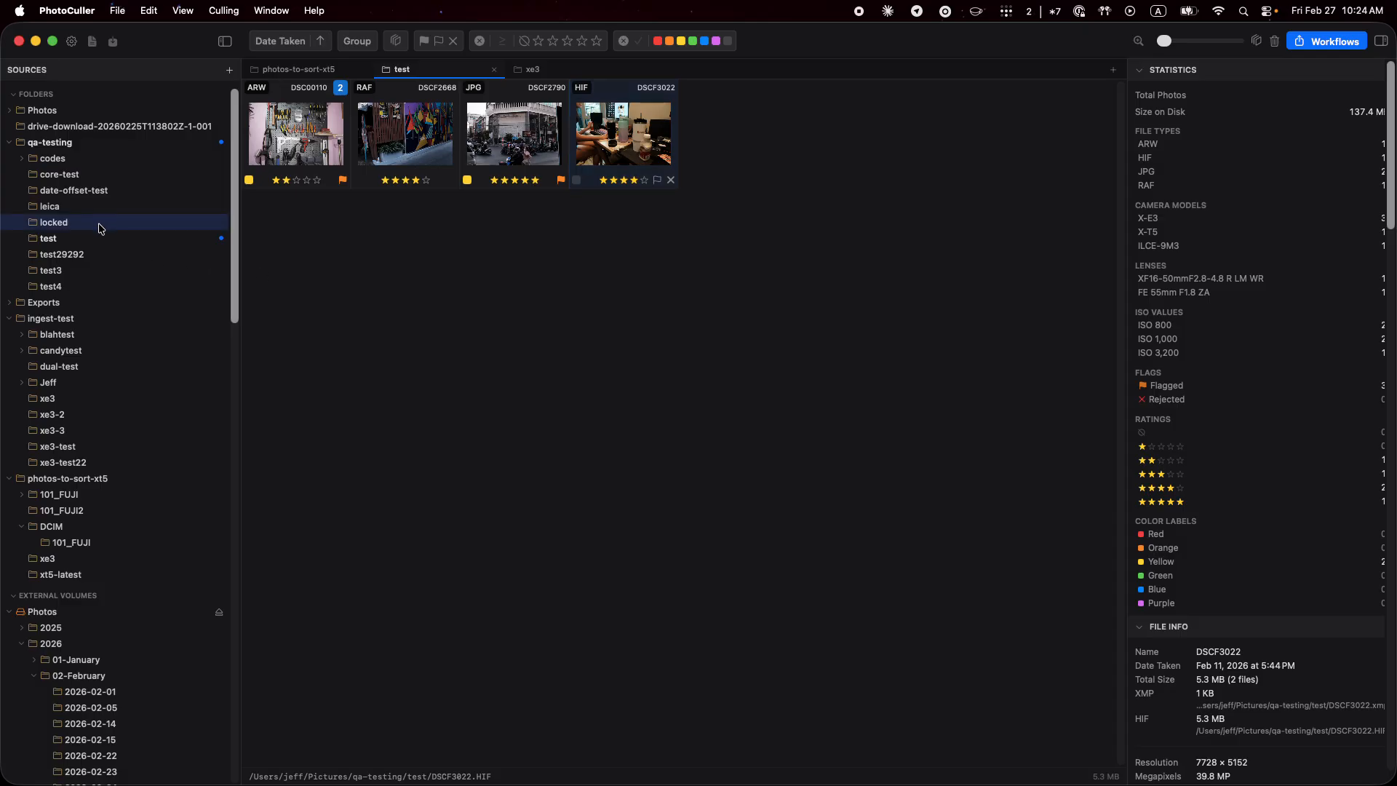
# Step: Rename the test29292 folder in the qa-testing source folder as test29292-video
pyautogui.click(97, 256)
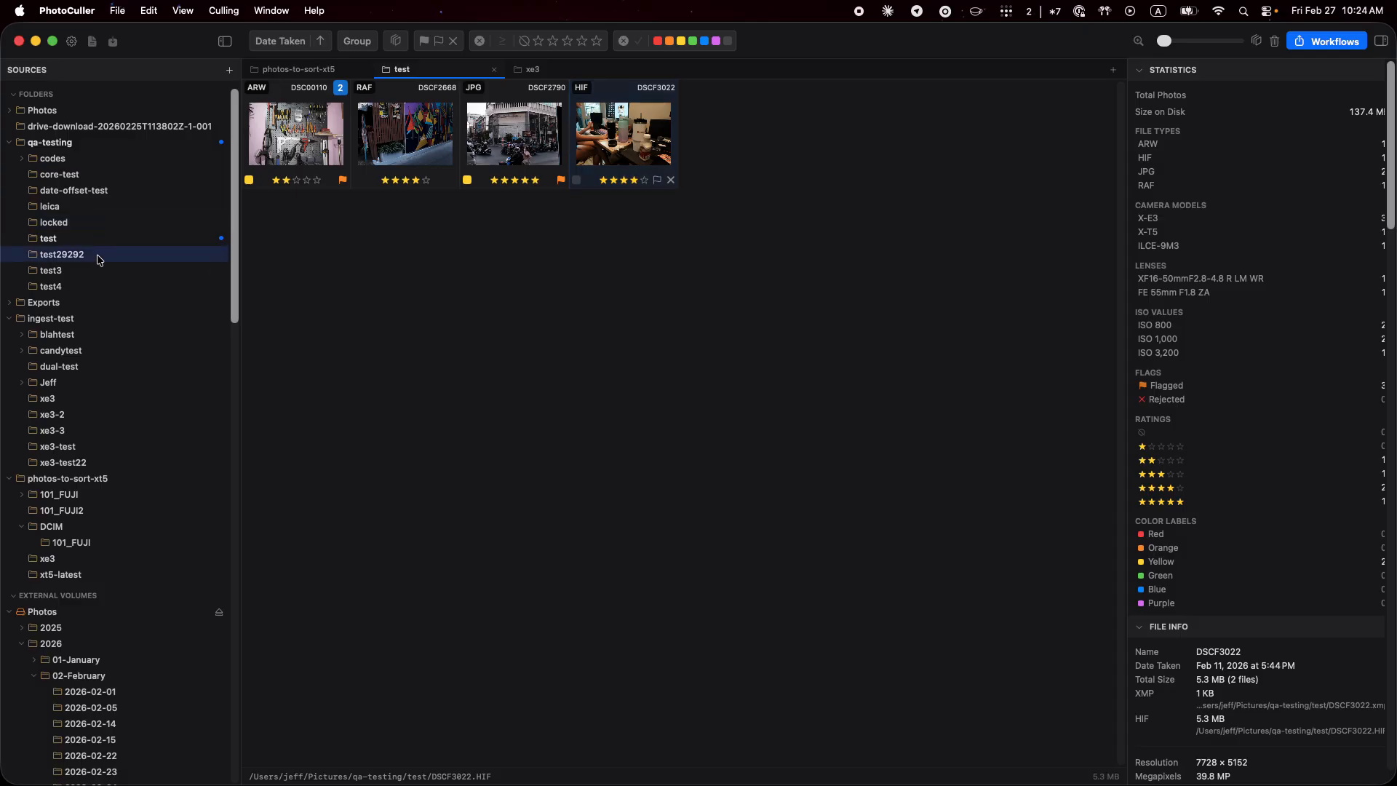
pyautogui.rightClick(97, 255)
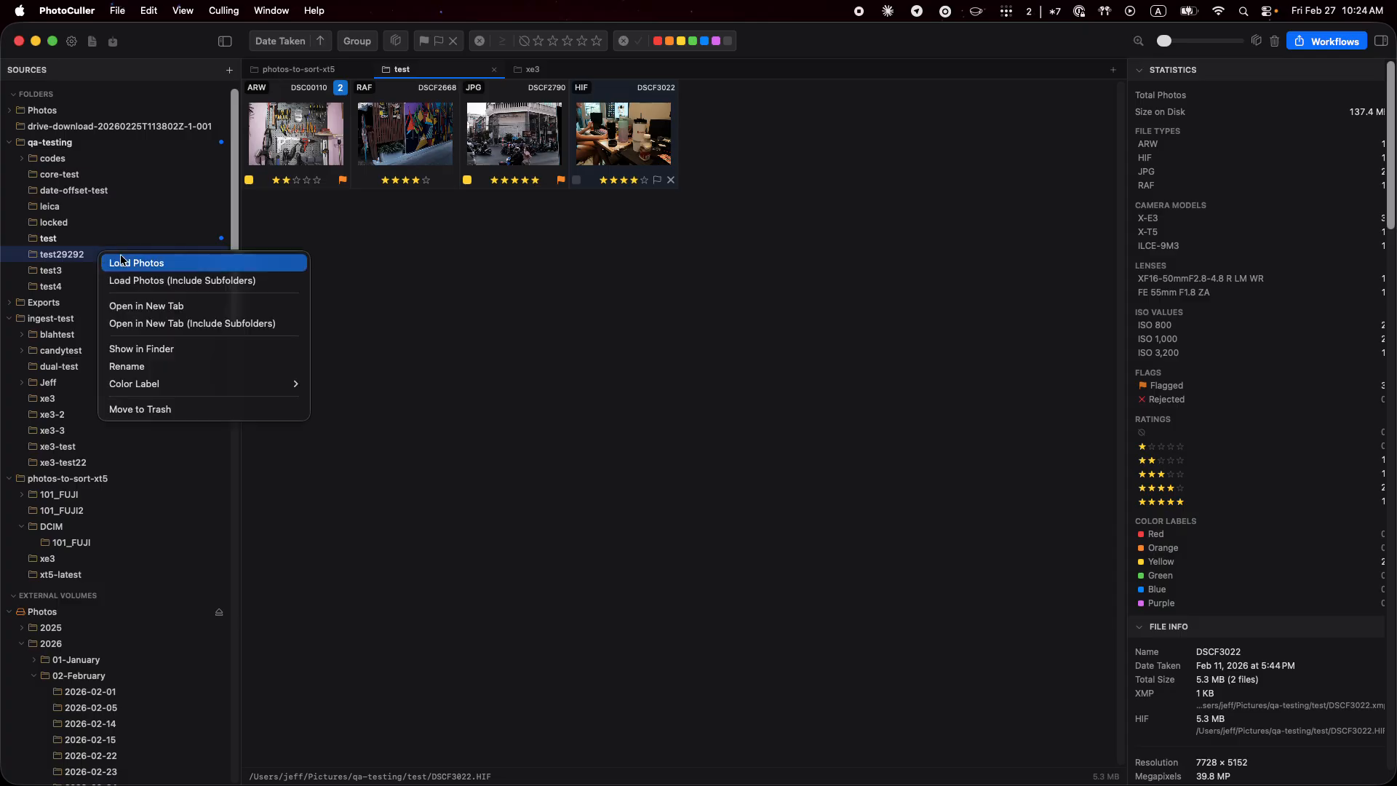
pyautogui.click(154, 368)
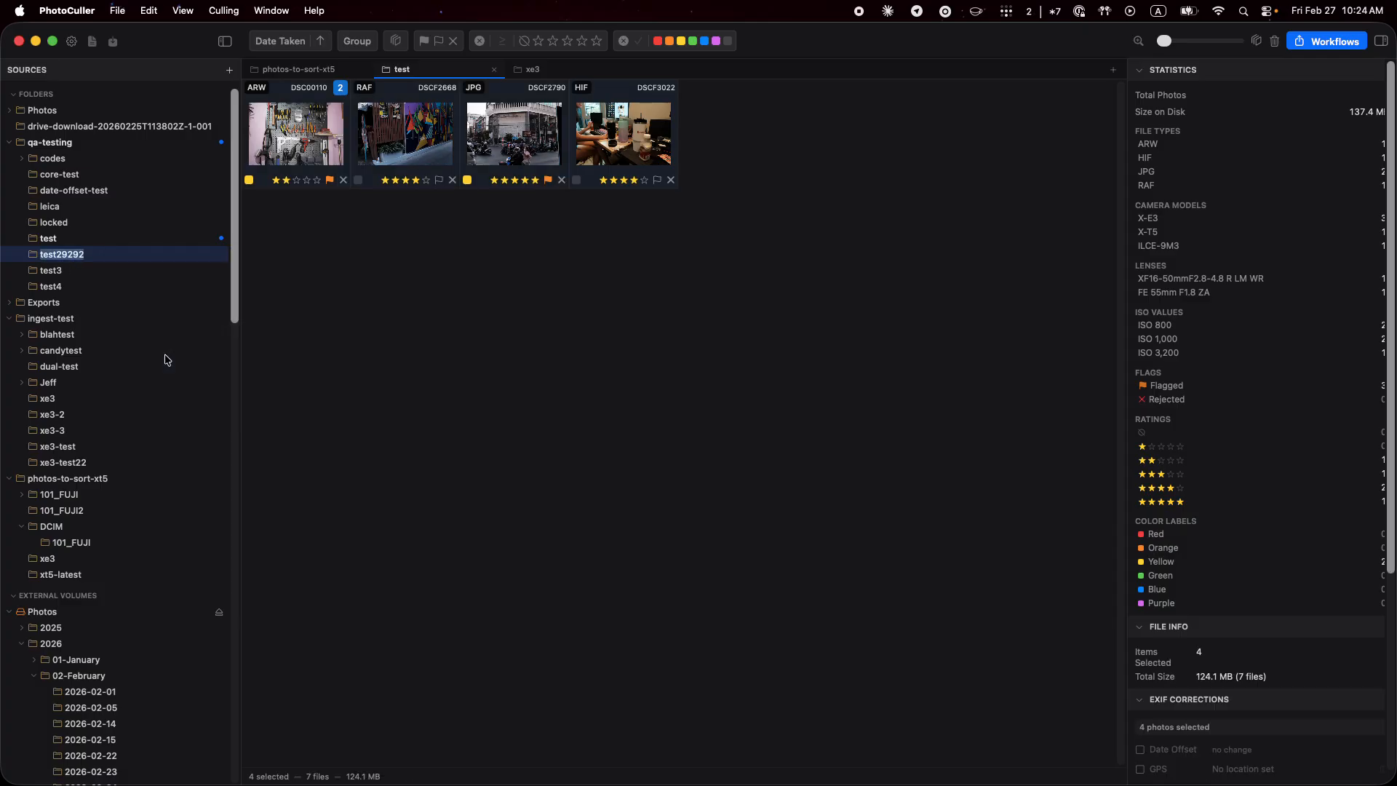
pyautogui.press('Right')
pyautogui.write('-video')
# Step: Assign the green color label to the test29292-video folder
pyautogui.rightClick(132, 259)
pyautogui.moveTo(214, 396)
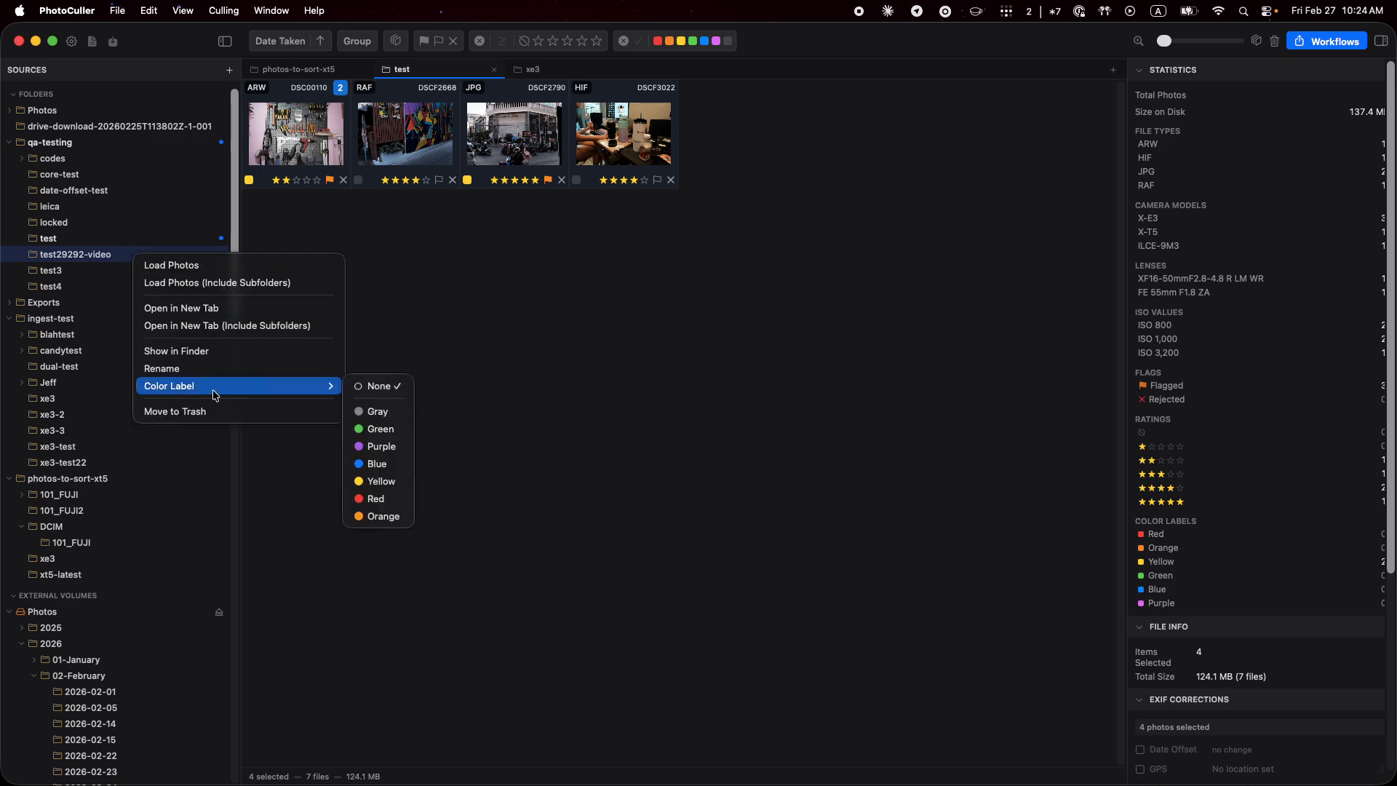
pyautogui.click(386, 429)
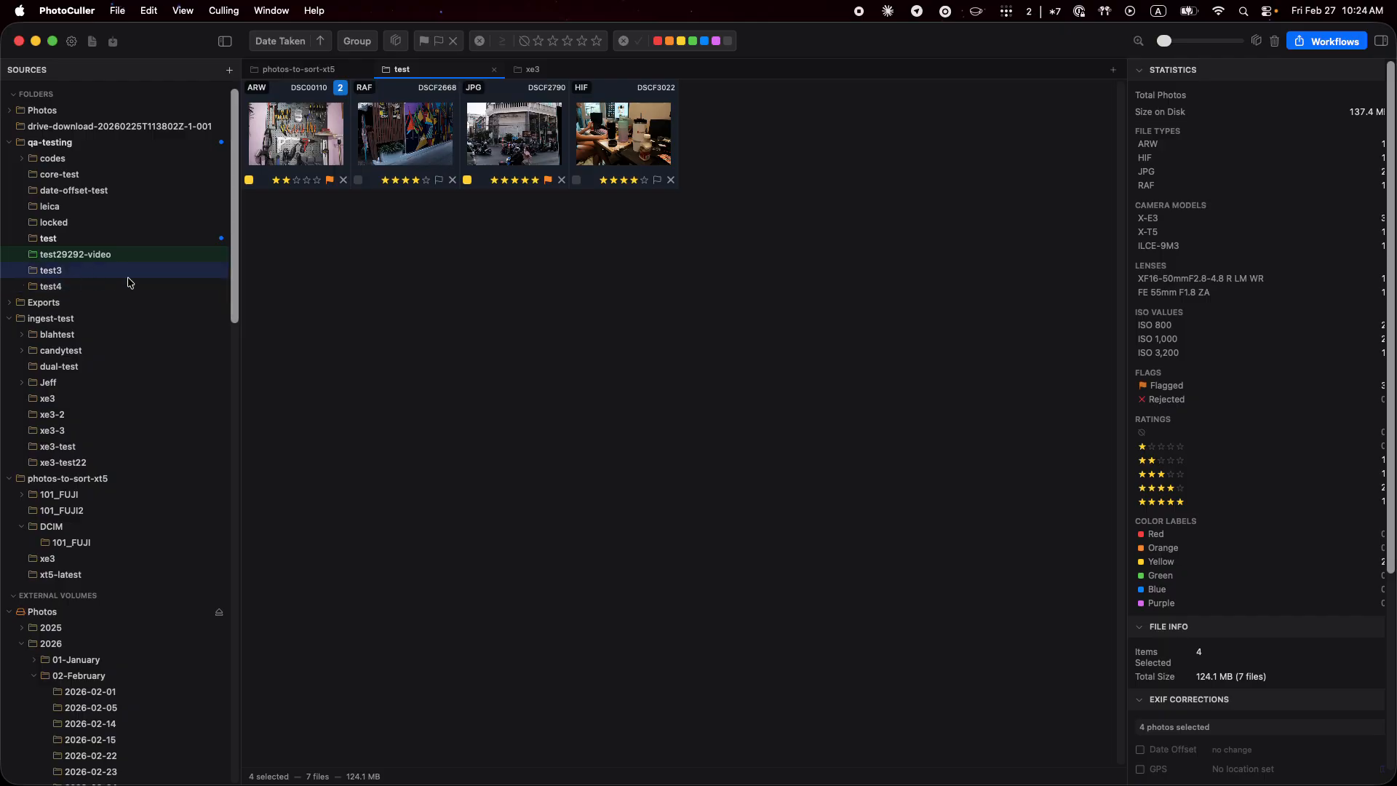
# Step: Assign the blue color label to the ingest-test folder and the yellow one to its blahtest subfolder
pyautogui.rightClick(85, 324)
pyautogui.moveTo(177, 451)
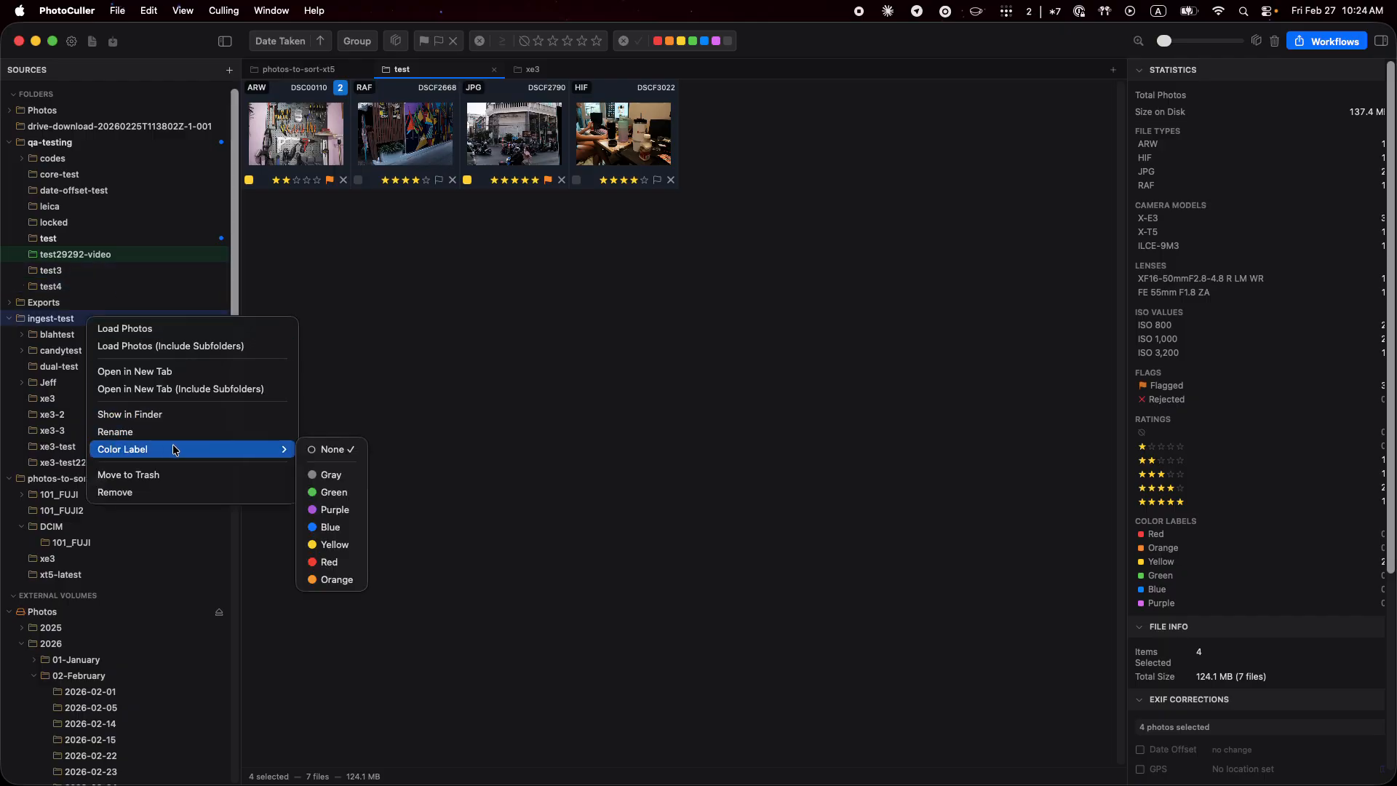
pyautogui.click(348, 536)
pyautogui.rightClick(99, 337)
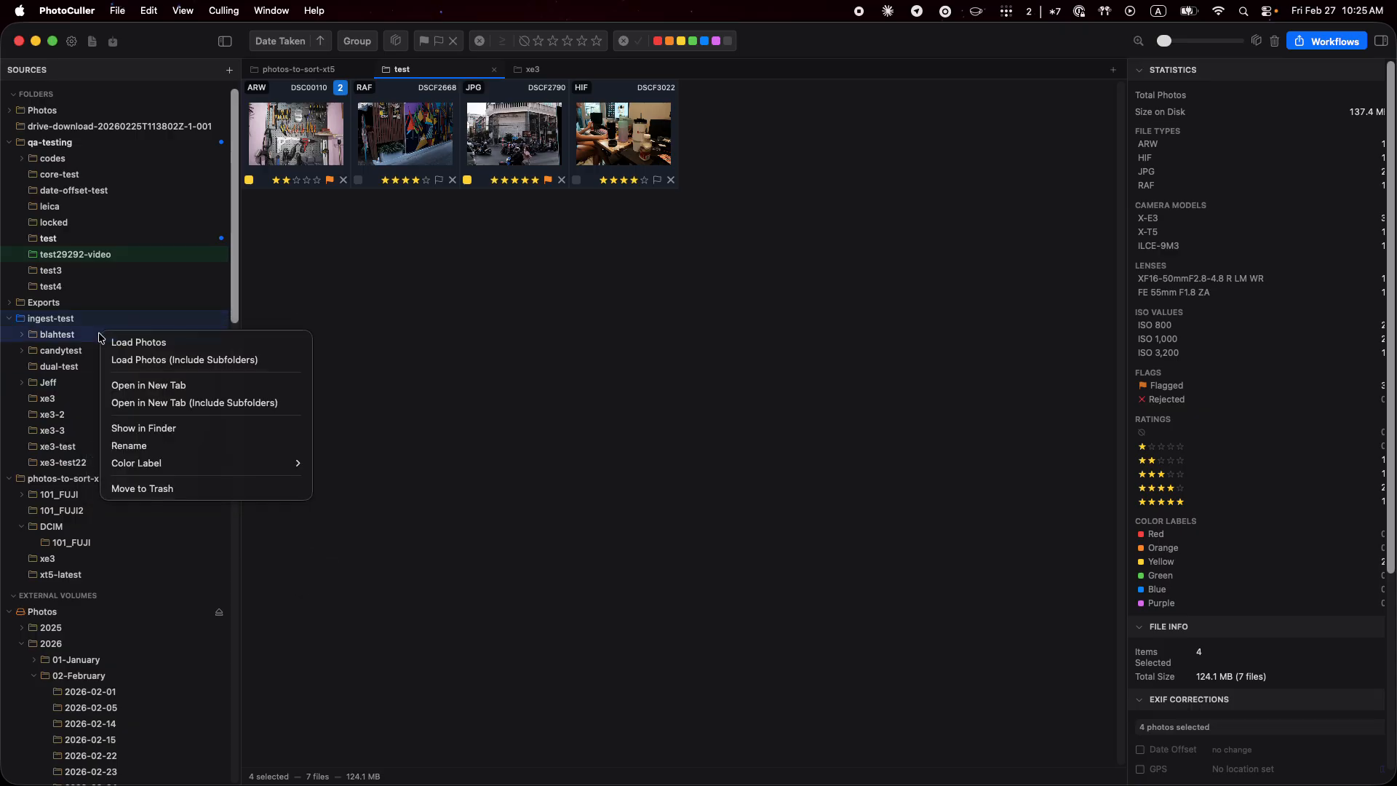
pyautogui.moveTo(276, 463)
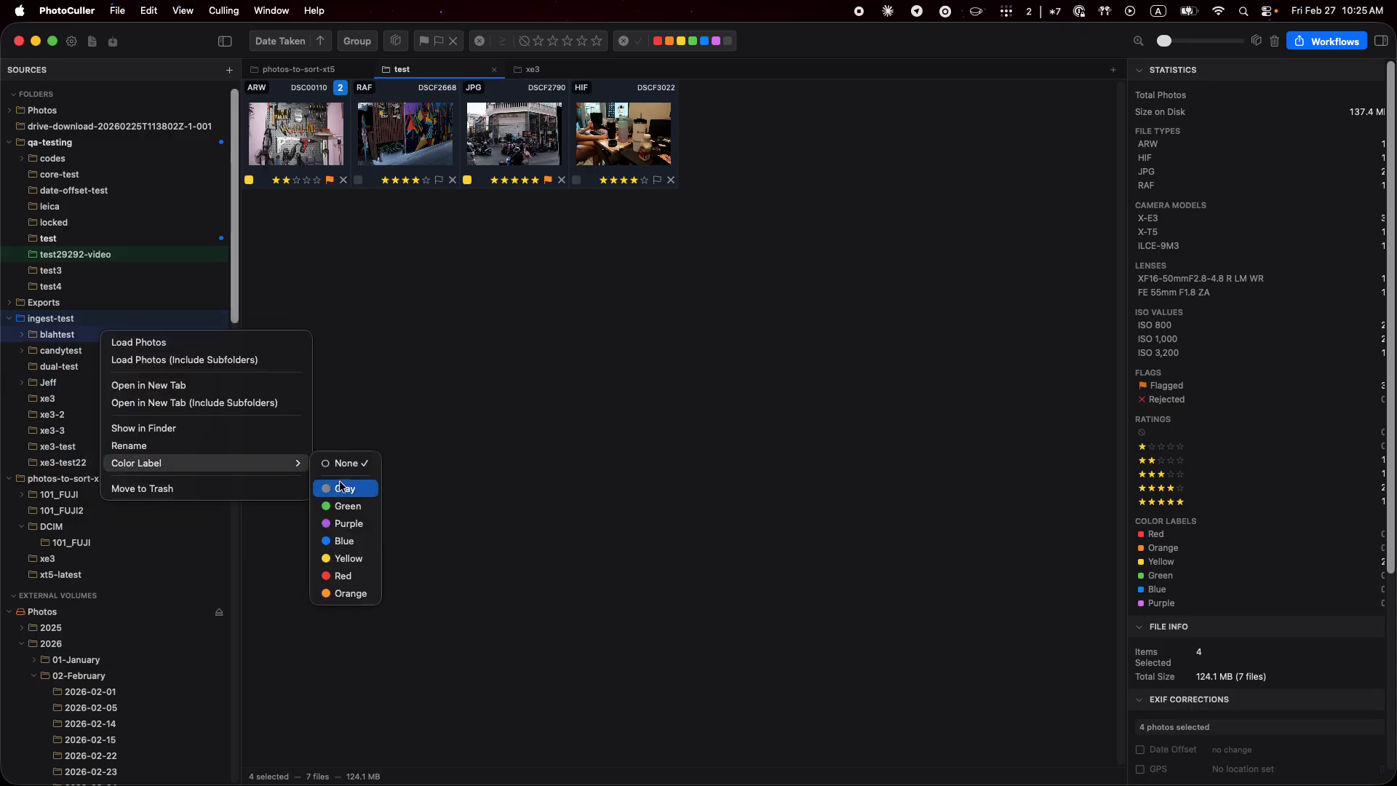
pyautogui.click(355, 566)
# Step: Highlight the xe3 folder under ingest-test and select only photo DSCF2668 in the grid
pyautogui.click(117, 405)
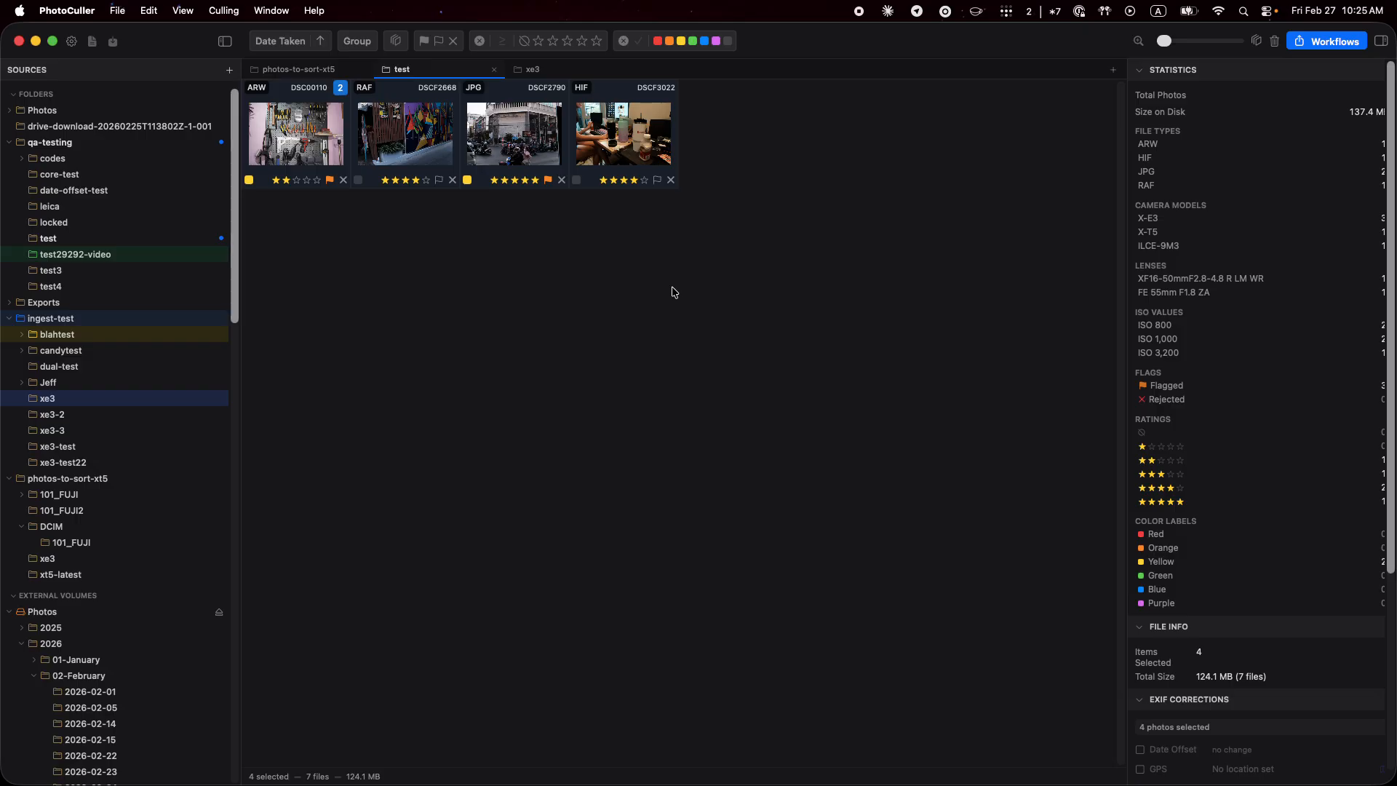
pyautogui.click(411, 152)
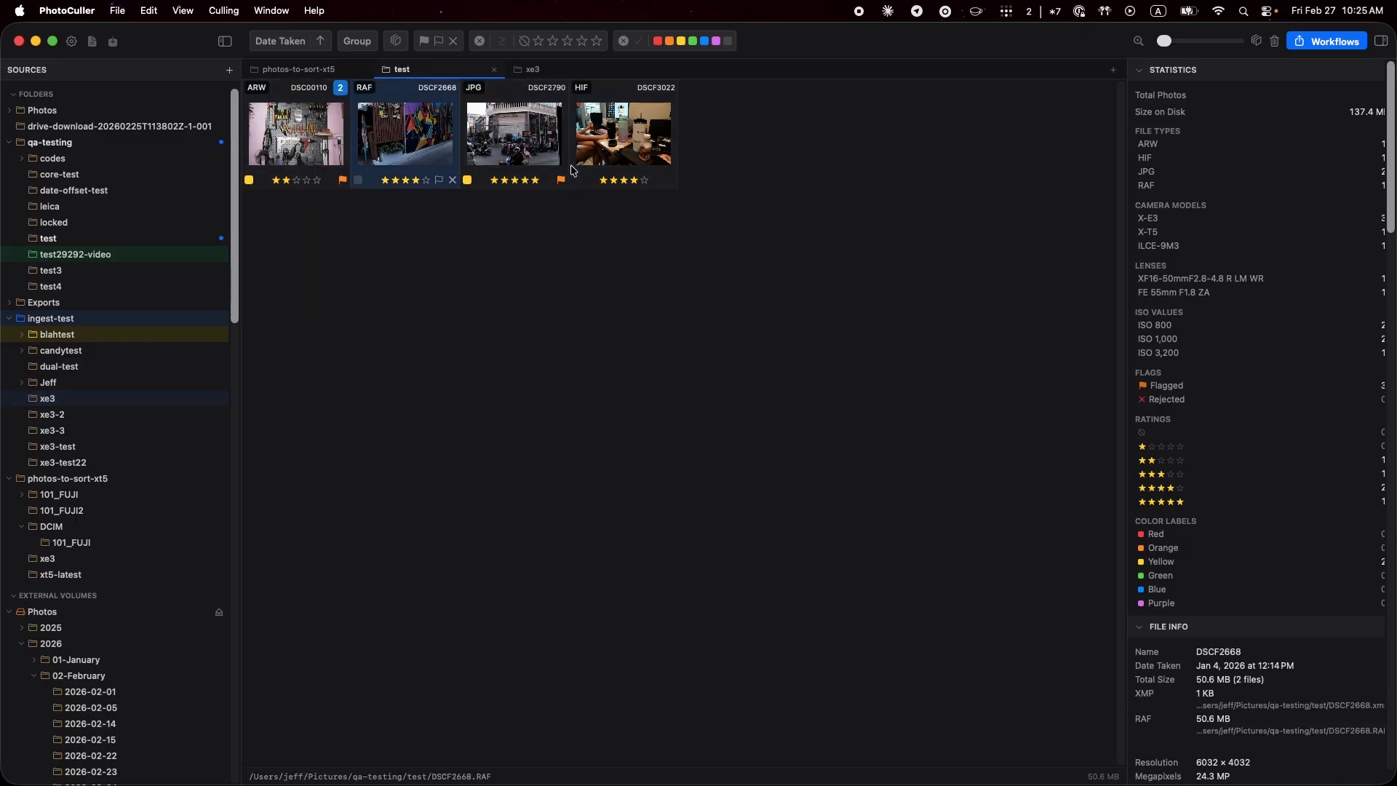